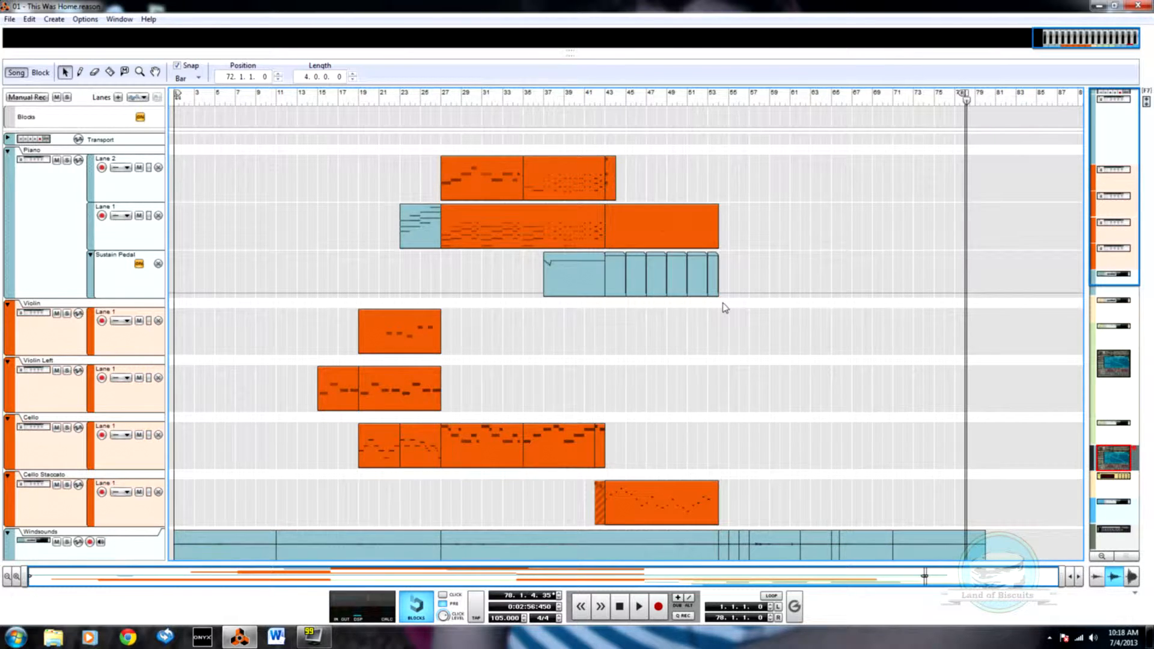
Step: Look over all the tracks in the song arrangement and return the song position to bar 1
{"action": "scroll", "coordinate": [710, 317], "scroll_direction": "down", "scroll_amount": 5}
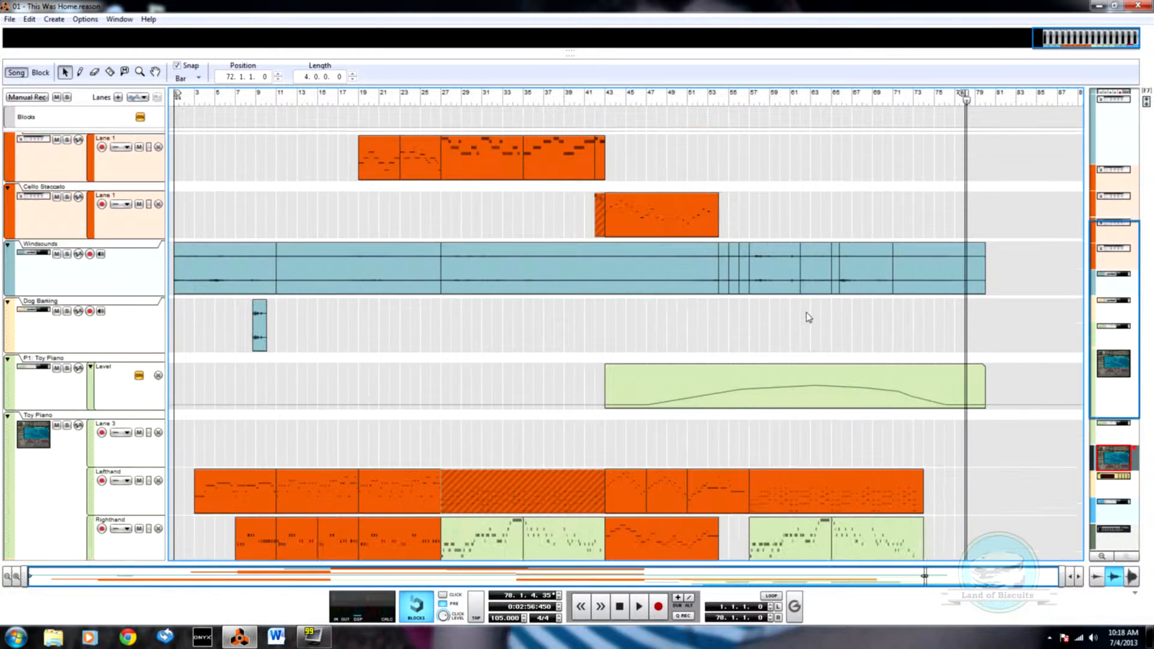
{"action": "scroll", "coordinate": [808, 317], "scroll_direction": "down", "scroll_amount": 5}
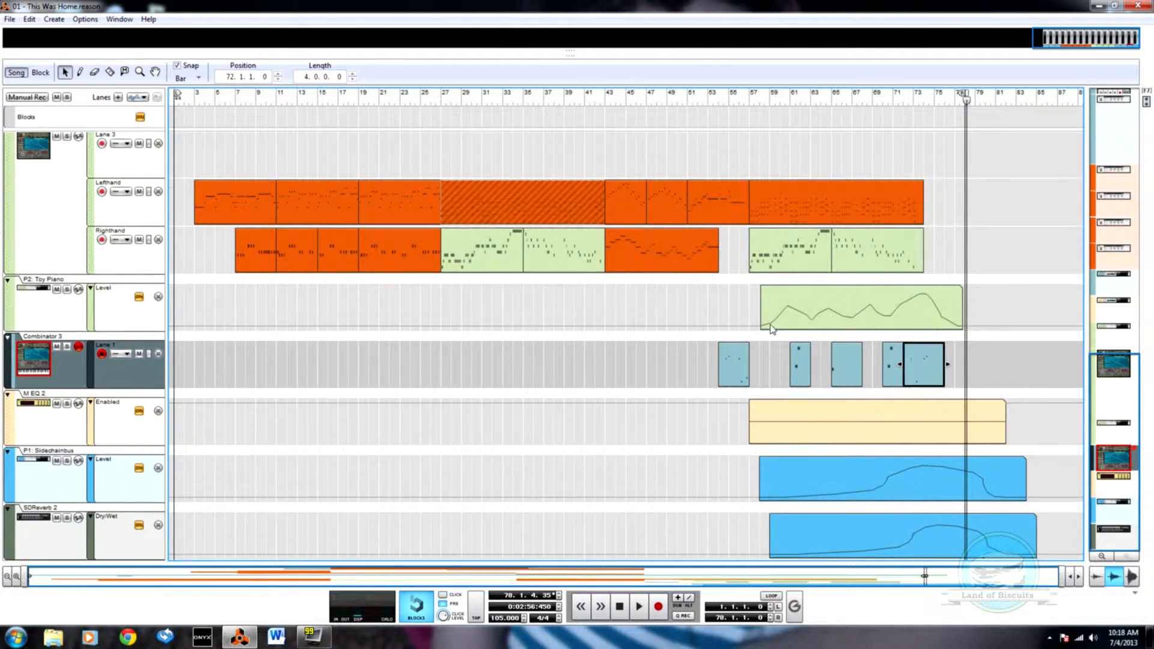
{"action": "scroll", "coordinate": [771, 332], "scroll_direction": "up", "scroll_amount": 7}
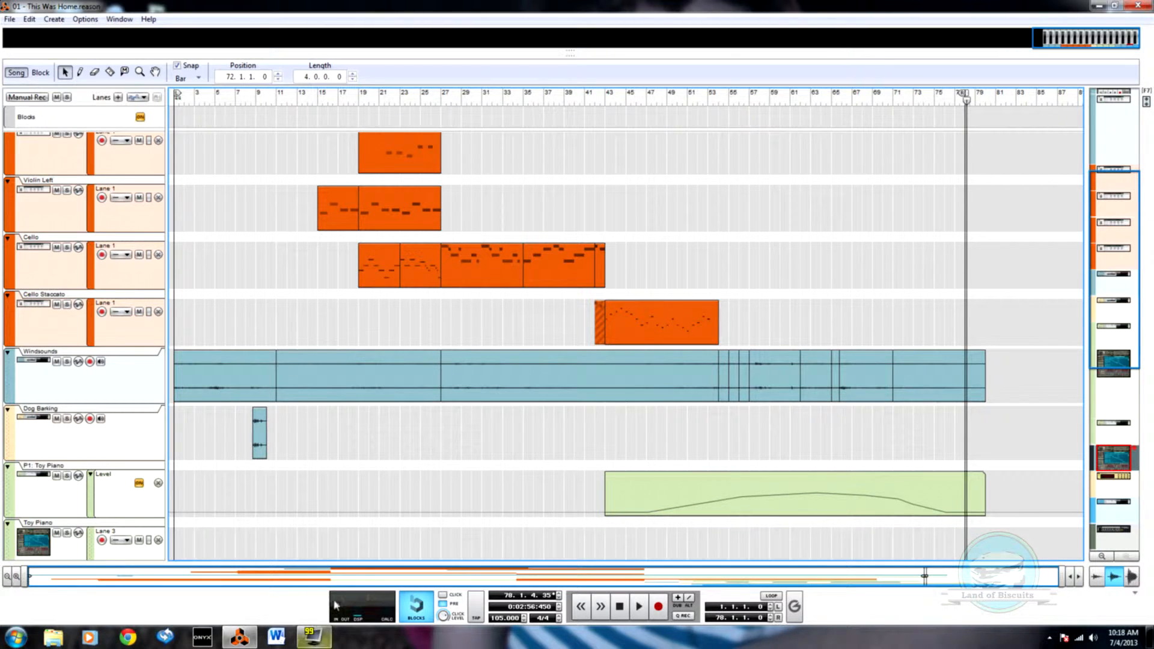
{"action": "scroll", "coordinate": [395, 334], "scroll_direction": "up", "scroll_amount": 3}
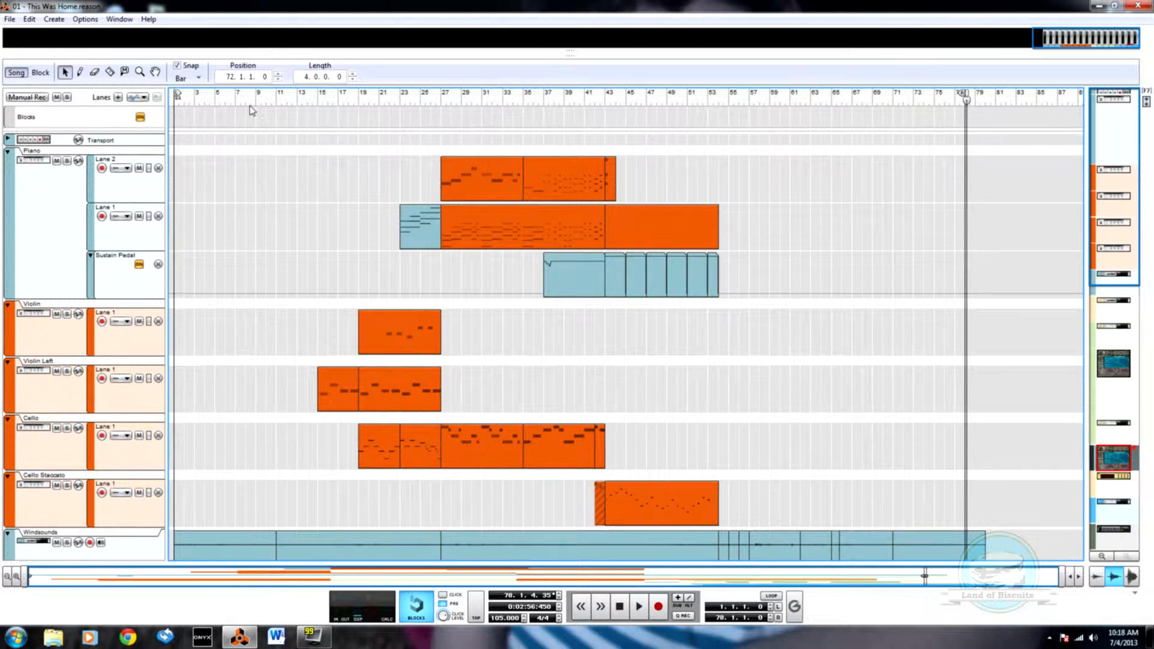
{"action": "left_click", "coordinate": [174, 100]}
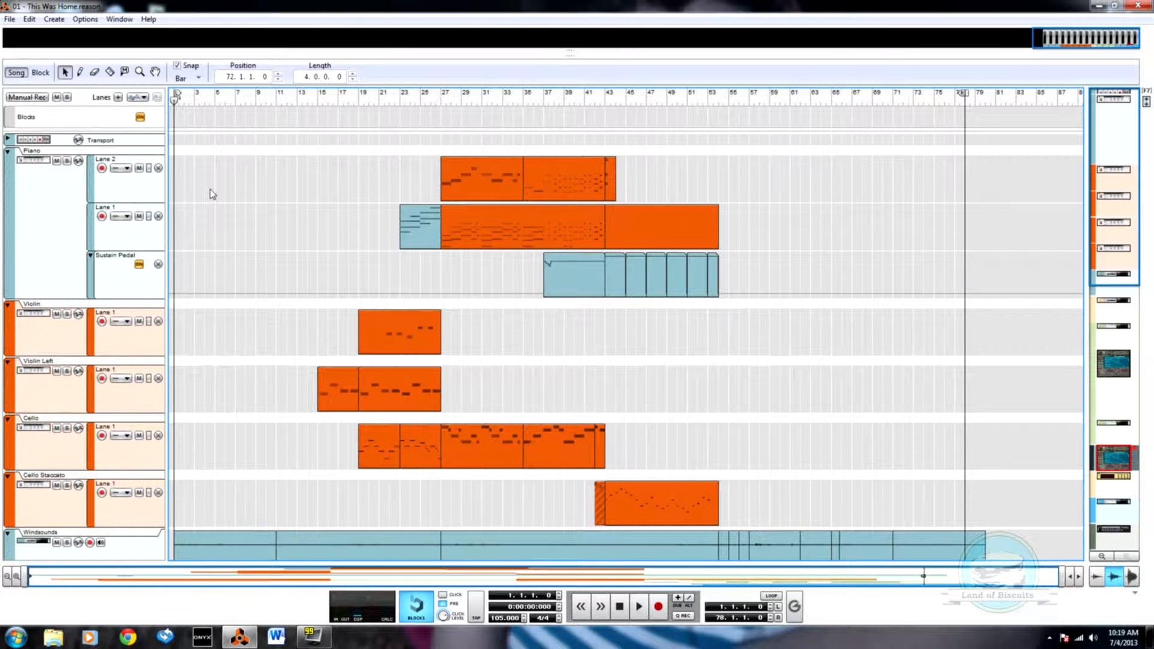
{"action": "scroll", "coordinate": [238, 196], "scroll_direction": "down", "scroll_amount": 5}
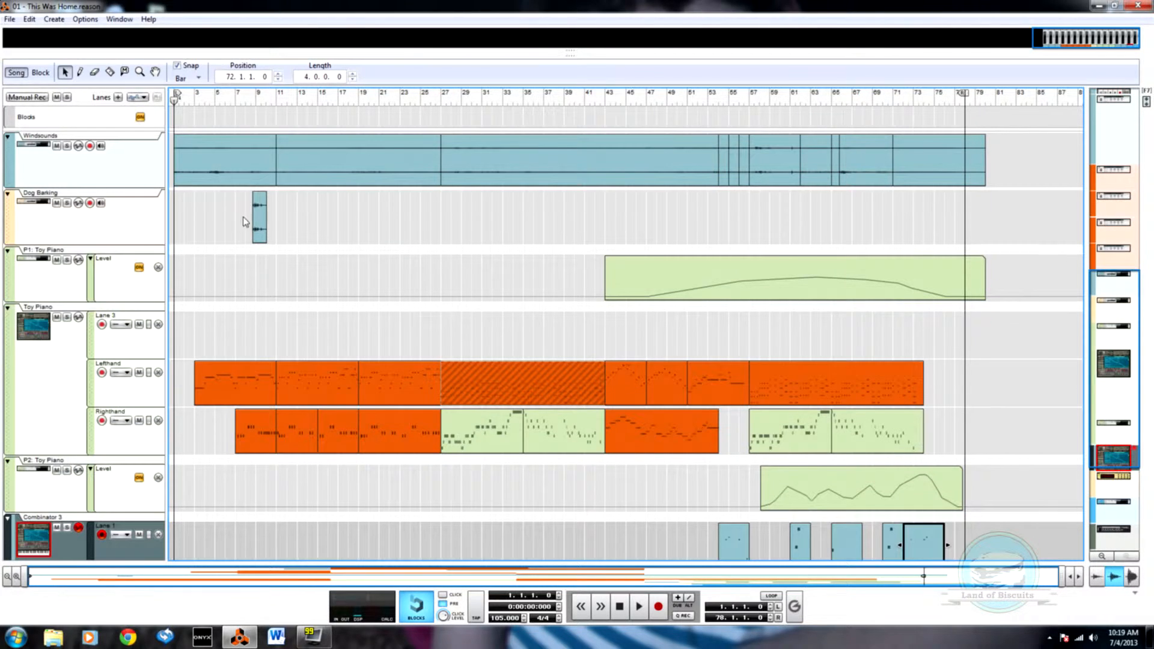
Step: Export the song as WAVE file "01 - This Was Home" to the In Search of Lemonade 2013 folder at 44,100 Hz, 16-bit, without dither
{"action": "left_click", "coordinate": [10, 19]}
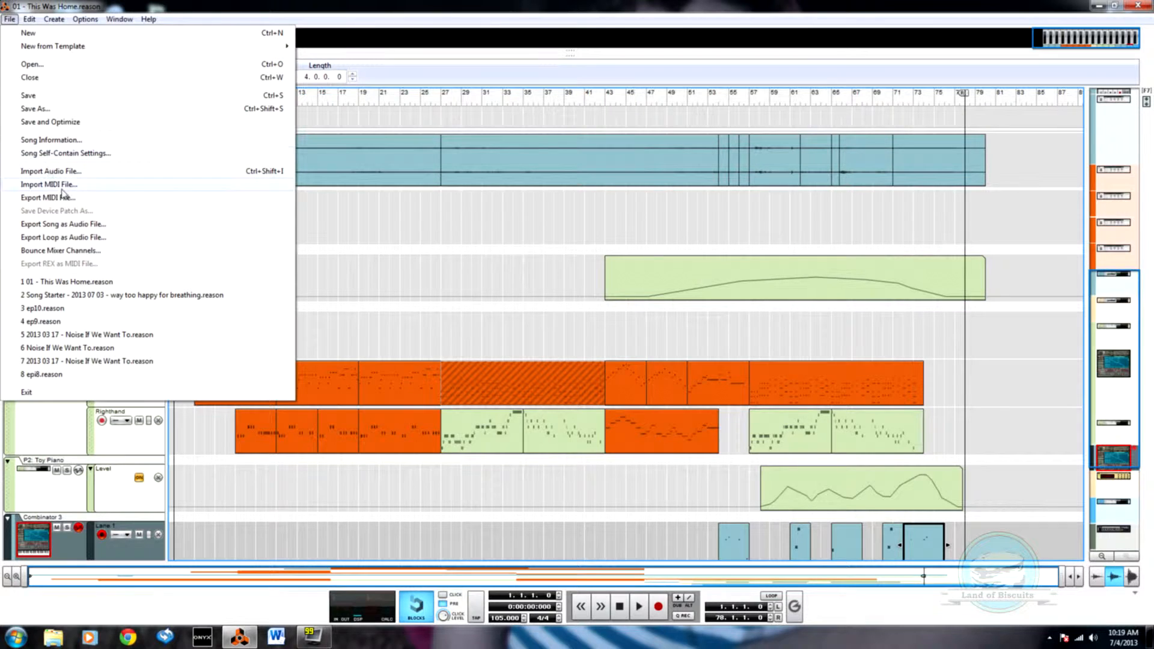
{"action": "left_click", "coordinate": [66, 227]}
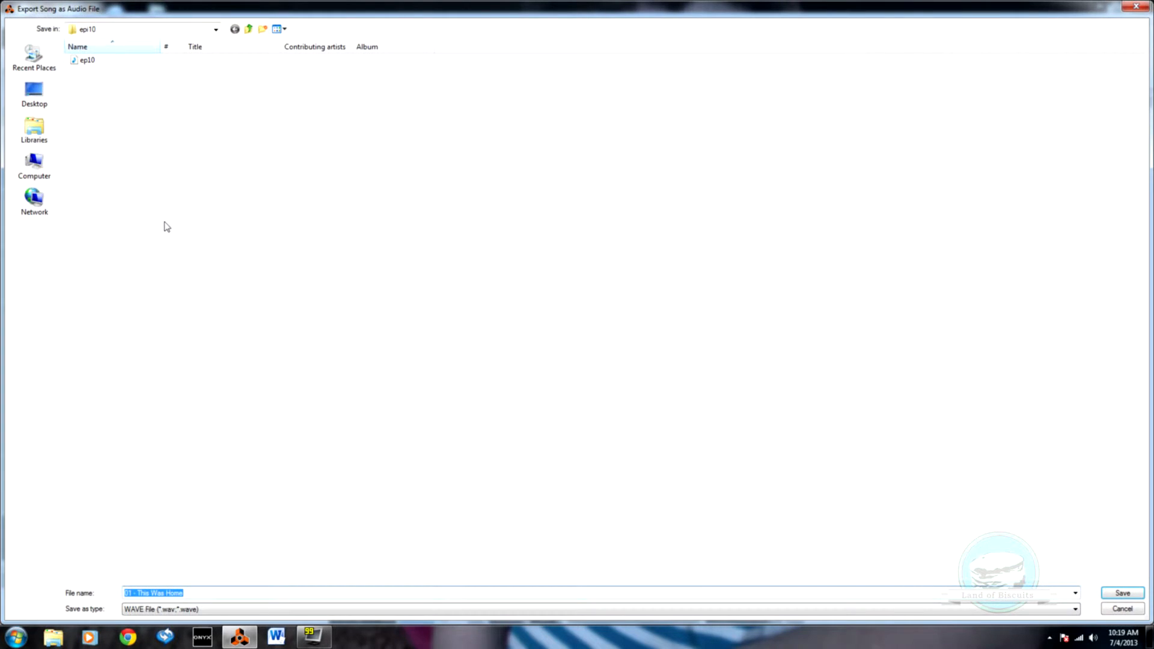
{"action": "left_click", "coordinate": [253, 29]}
{"action": "left_click", "coordinate": [253, 29]}
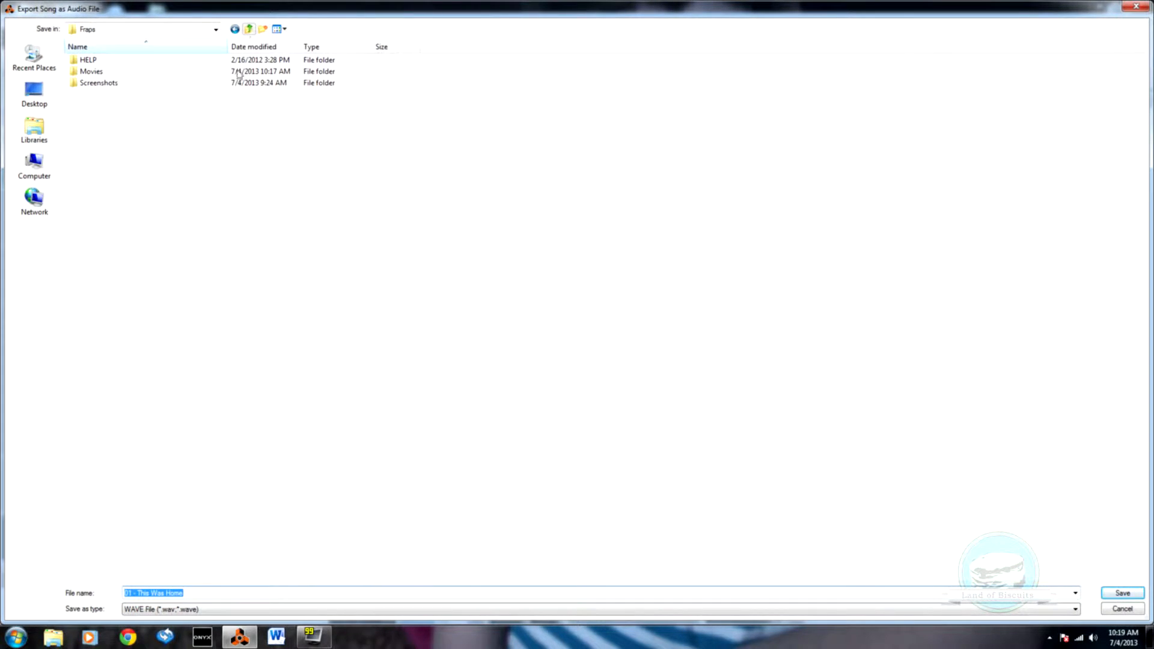
{"action": "left_click", "coordinate": [251, 30]}
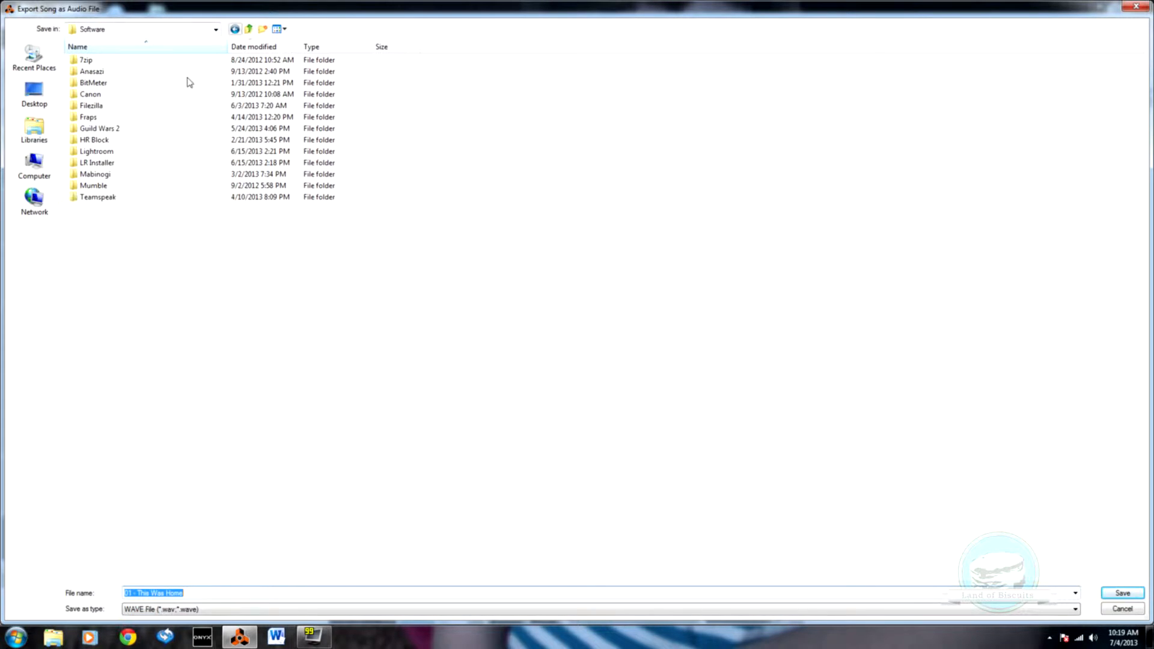
{"action": "left_click", "coordinate": [252, 30]}
{"action": "double_click", "coordinate": [102, 60]}
{"action": "double_click", "coordinate": [134, 84]}
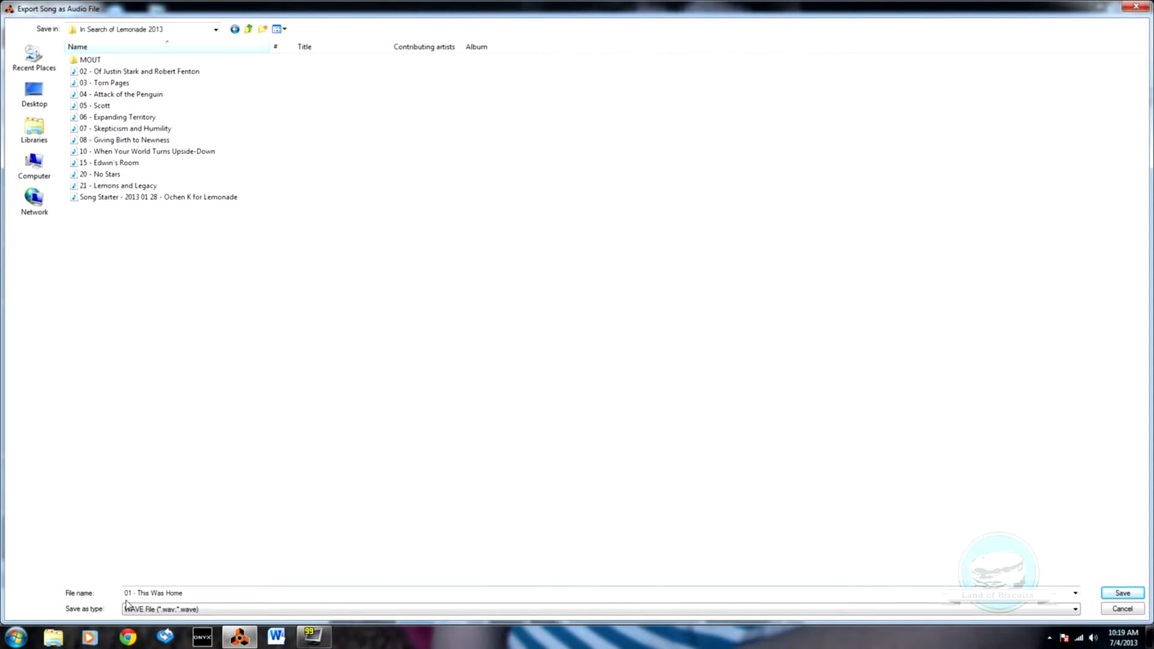
{"action": "left_click", "coordinate": [1122, 595]}
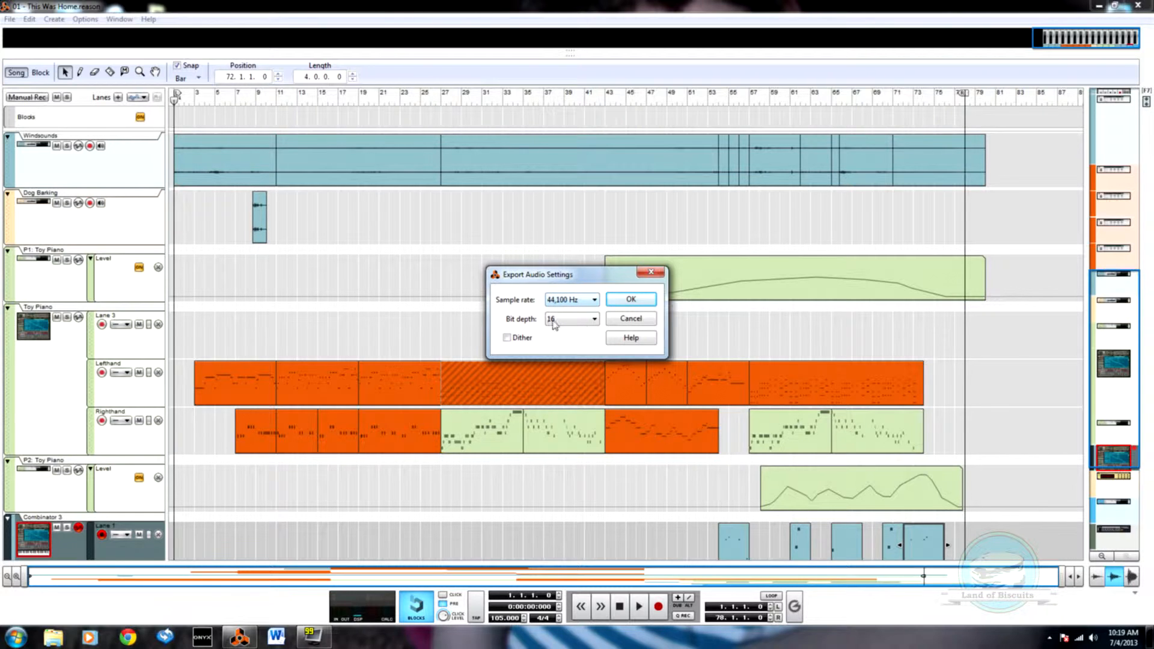
{"action": "left_click", "coordinate": [630, 301]}
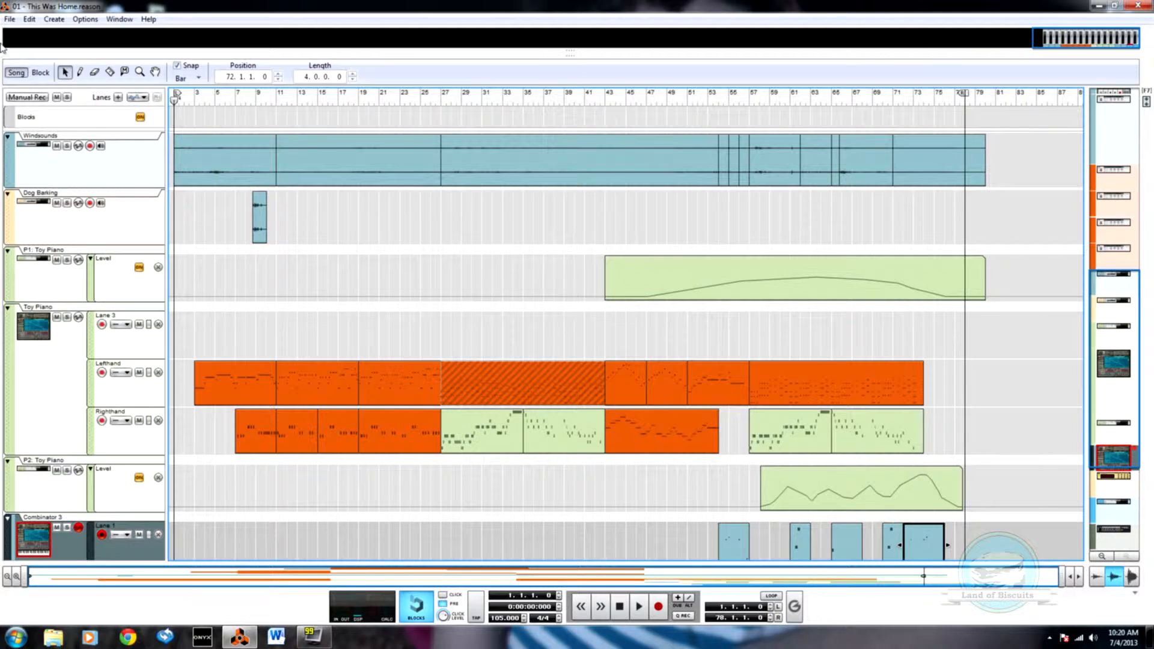
Step: Start opening another song and browse up to the Songs folder
{"action": "left_click", "coordinate": [10, 18]}
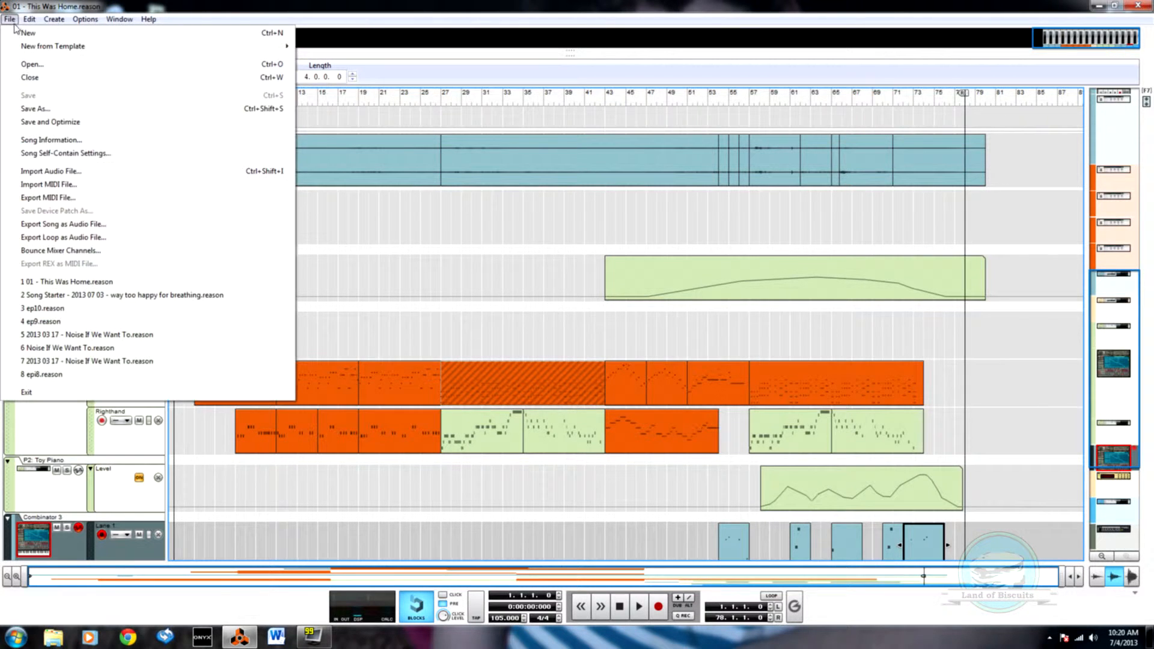
{"action": "left_click", "coordinate": [31, 63]}
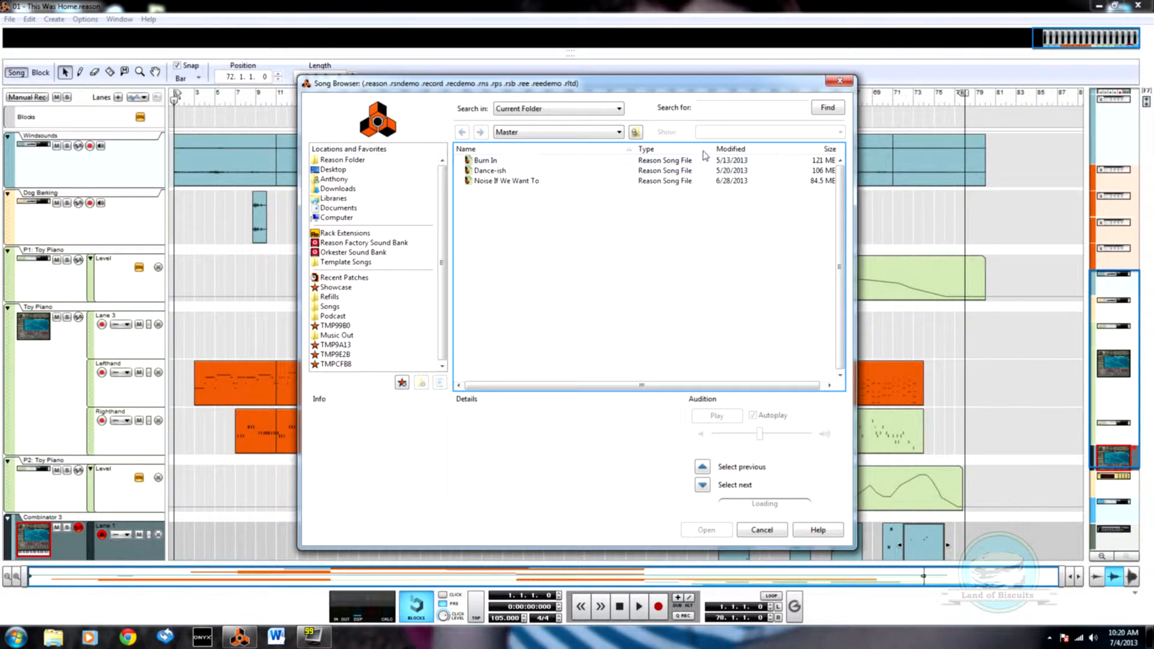
{"action": "left_click", "coordinate": [636, 133]}
{"action": "left_click", "coordinate": [635, 132]}
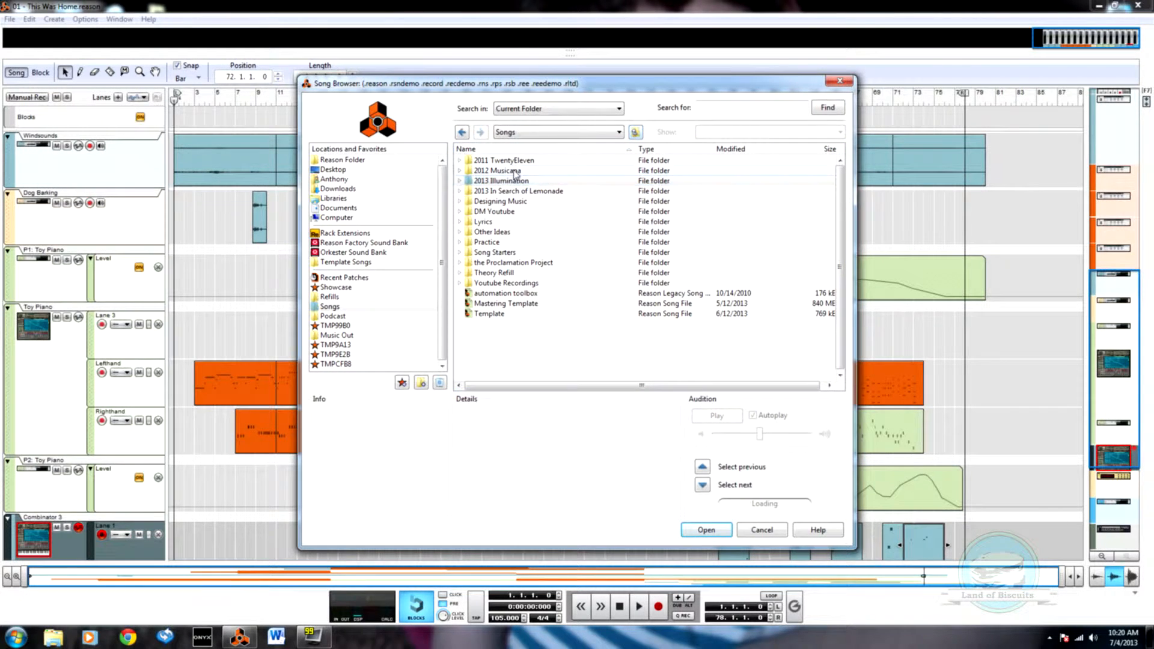
{"action": "double_click", "coordinate": [515, 191]}
{"action": "double_click", "coordinate": [484, 160]}
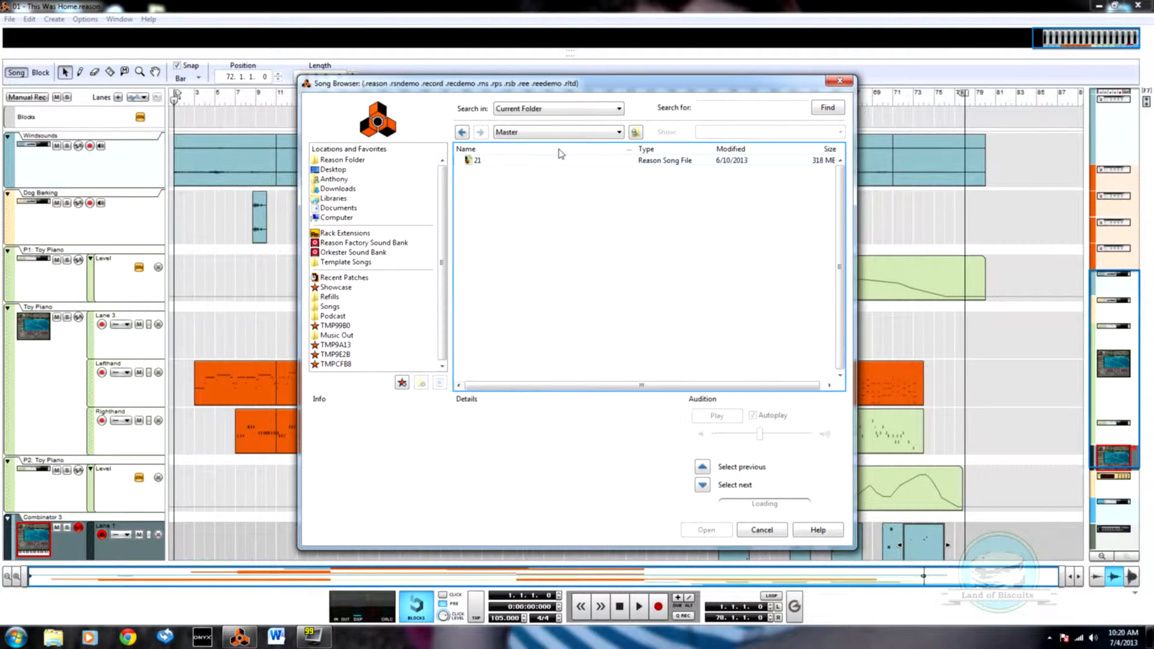
{"action": "left_click", "coordinate": [636, 132]}
{"action": "left_click", "coordinate": [636, 133]}
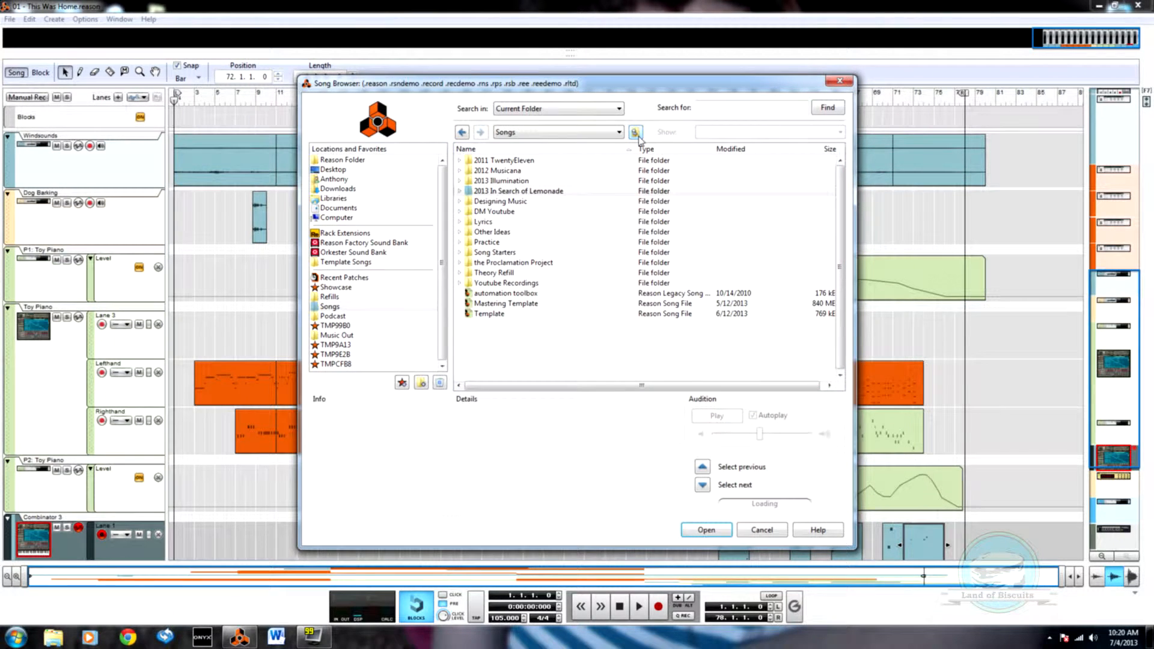
Step: Open the Mastering Template song file from the Songs folder
{"action": "left_click", "coordinate": [513, 304]}
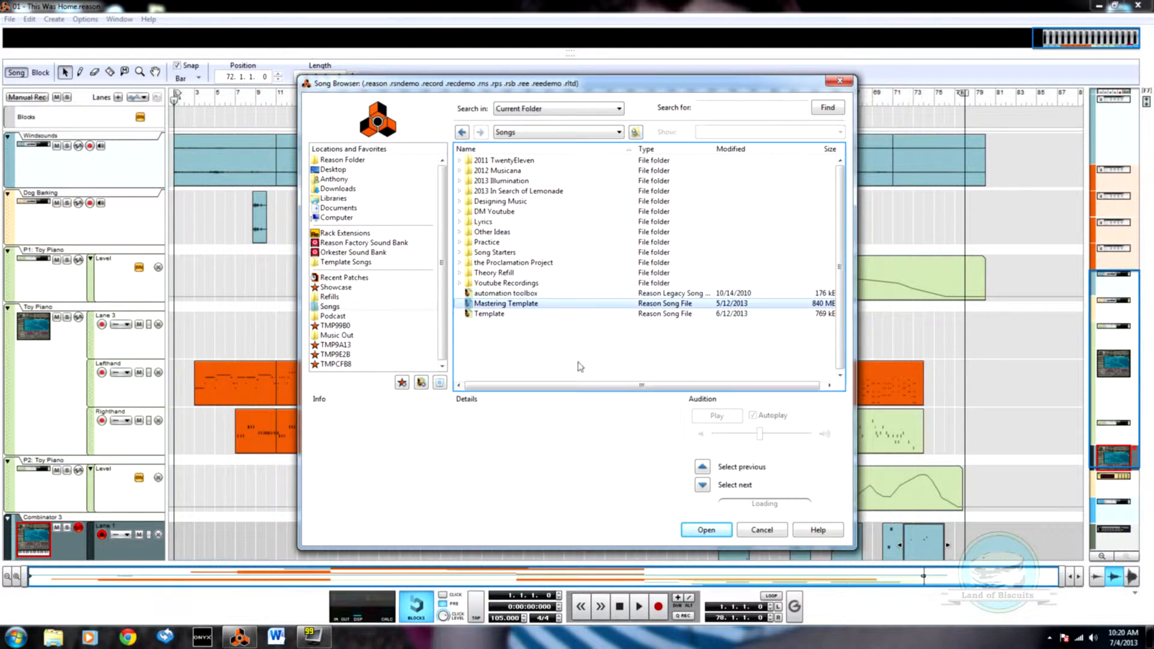
{"action": "left_click", "coordinate": [709, 532]}
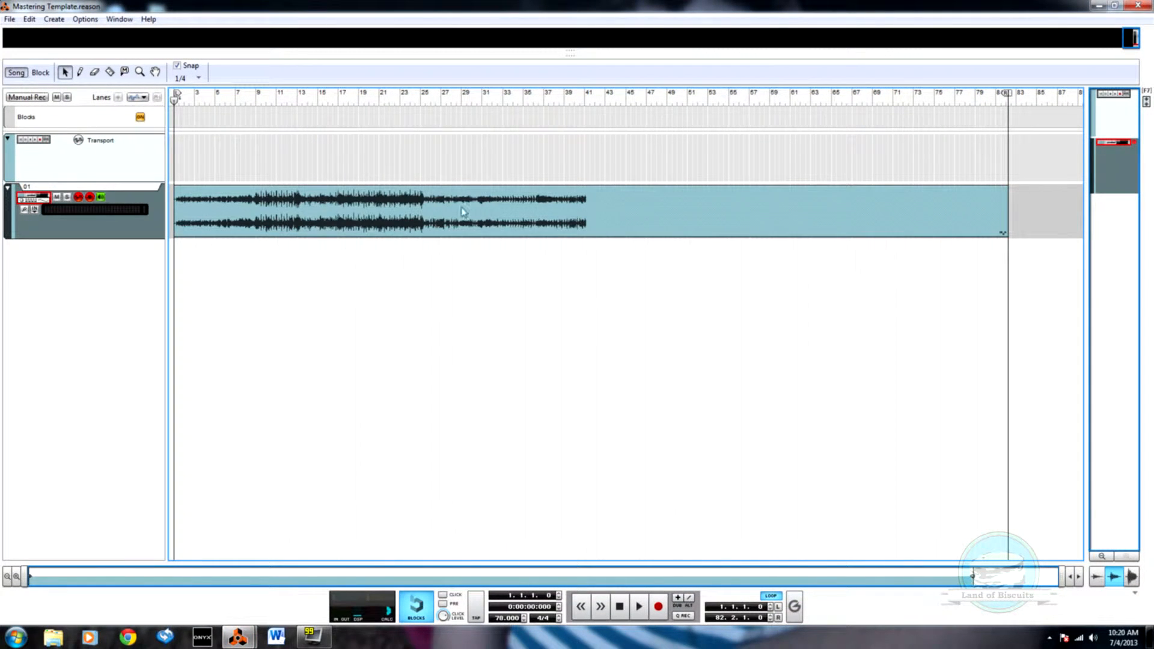
Step: Replace the existing clip on audio track 01 with the imported file "01 - This Was Home" from the In Search of Lemonade 2013 folder
{"action": "left_click", "coordinate": [420, 231]}
{"action": "key", "text": "Delete"}
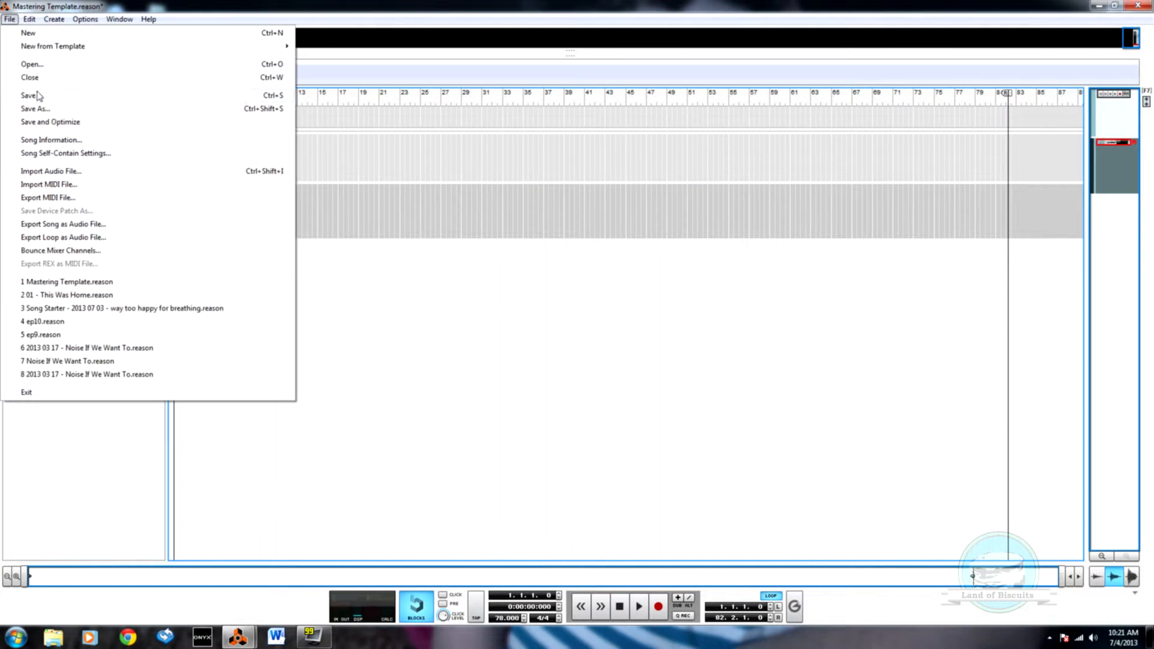
{"action": "left_click", "coordinate": [52, 171]}
{"action": "left_click", "coordinate": [635, 132]}
{"action": "double_click", "coordinate": [529, 183]}
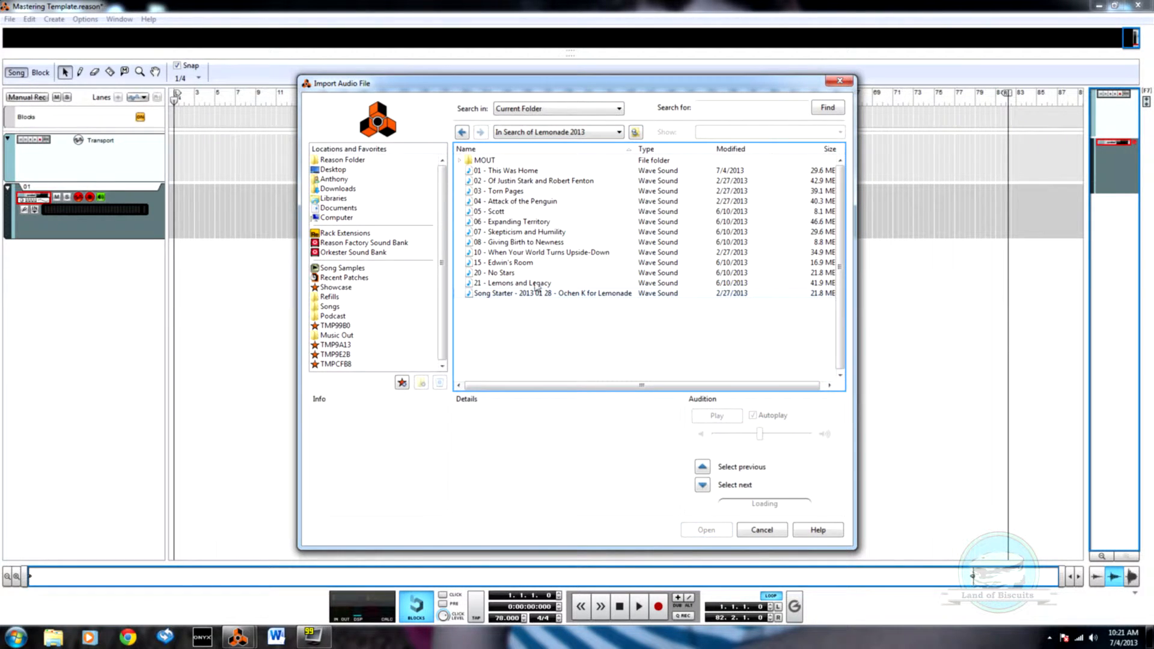
{"action": "left_click", "coordinate": [503, 172]}
{"action": "left_click", "coordinate": [718, 530]}
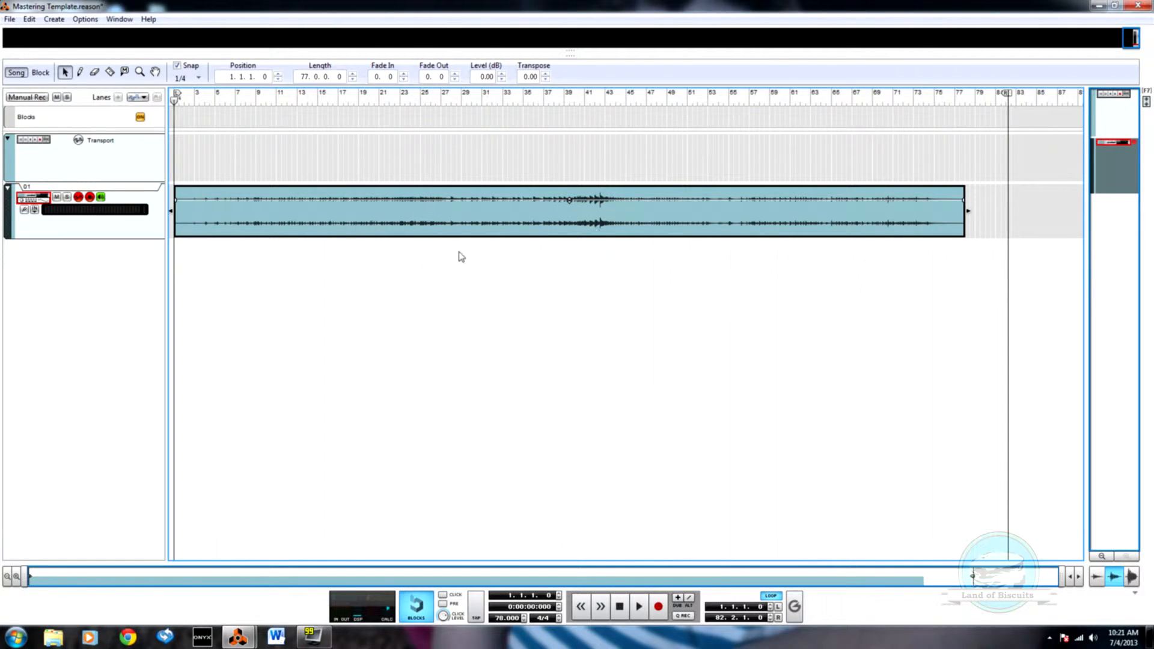
Step: Disable stretch on the imported clip and move the song end marker and right loop locator to bar 57
{"action": "right_click", "coordinate": [791, 226]}
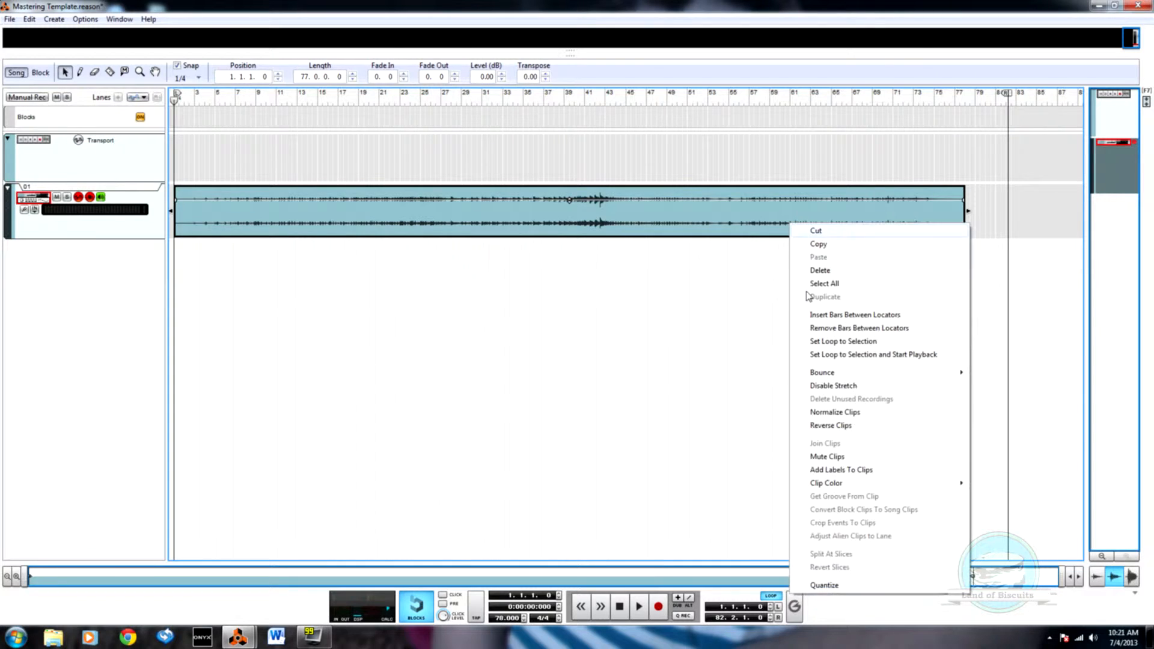
{"action": "left_click", "coordinate": [863, 387]}
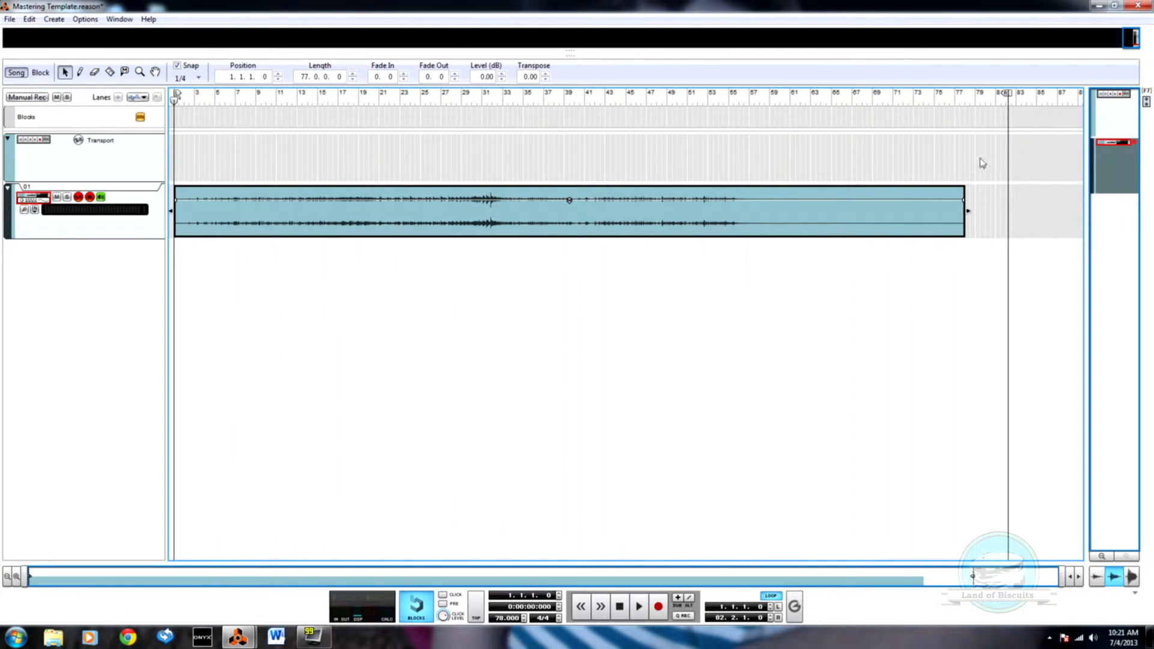
{"action": "mouse_move", "coordinate": [1013, 97]}
{"action": "left_mouse_down"}
{"action": "mouse_move", "coordinate": [960, 111]}
{"action": "mouse_move", "coordinate": [751, 115]}
{"action": "left_mouse_up"}
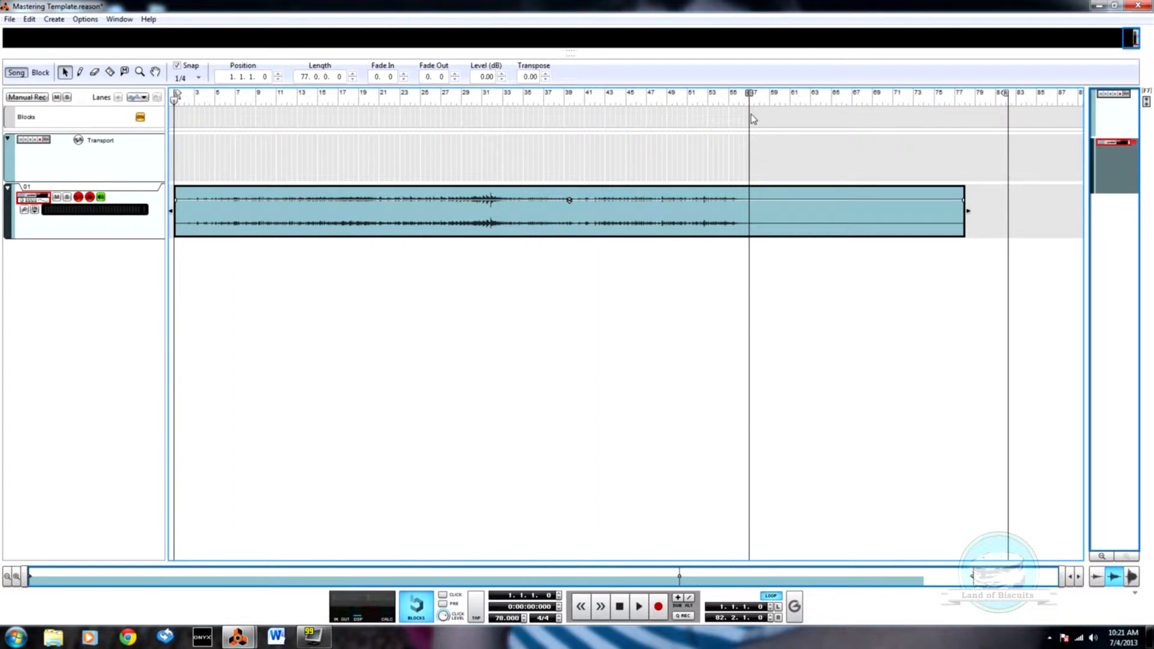
{"action": "left_click_drag", "start_coordinate": [1010, 96], "coordinate": [749, 95]}
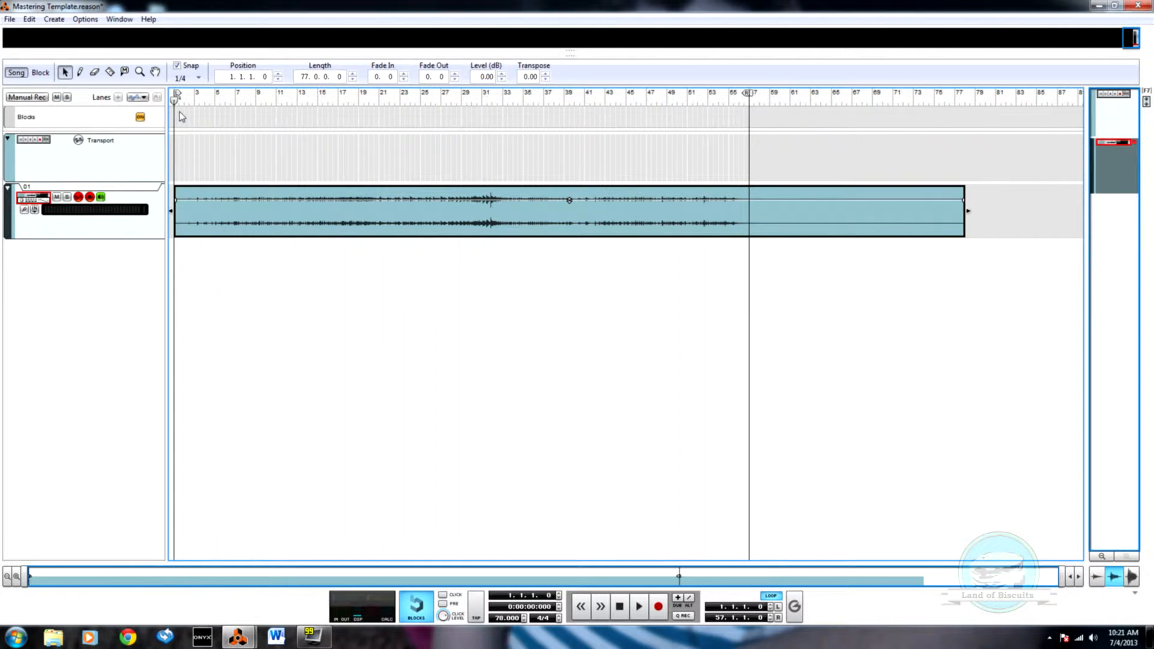
Step: Examine the mastering chain in the rack, from the spectrum analyzer and equalizer through the stereo imager and four-band compression to the maximizer
{"action": "key", "text": "F6"}
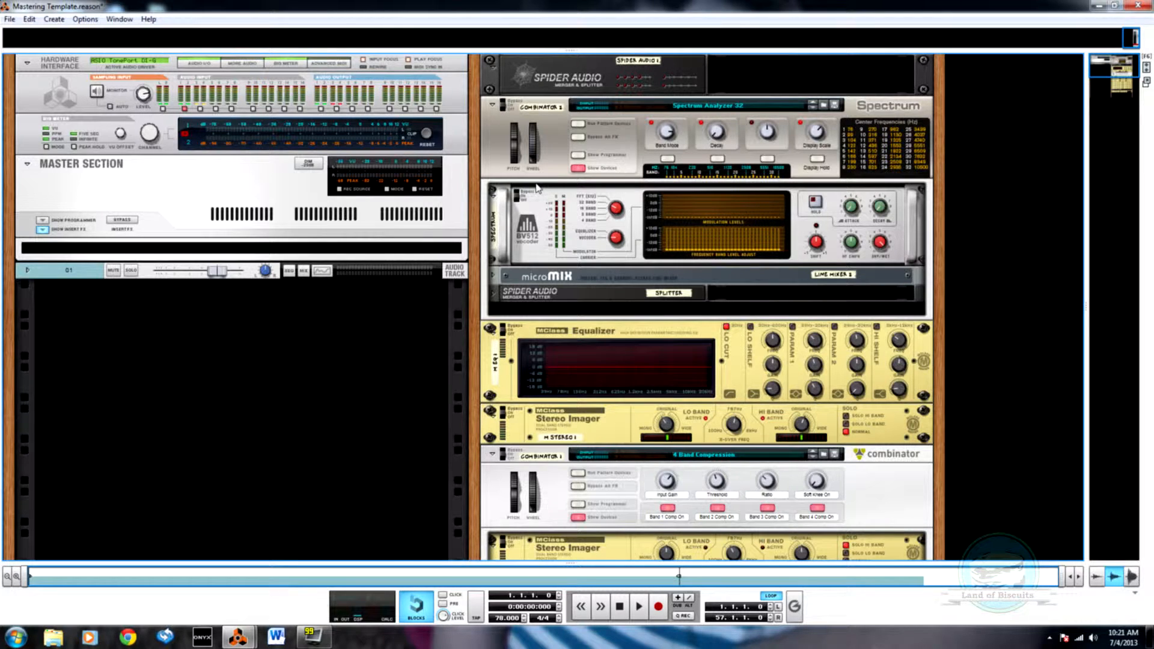
{"action": "scroll", "coordinate": [608, 228], "scroll_direction": "down", "scroll_amount": 5}
{"action": "scroll", "coordinate": [638, 232], "scroll_direction": "up", "scroll_amount": 4}
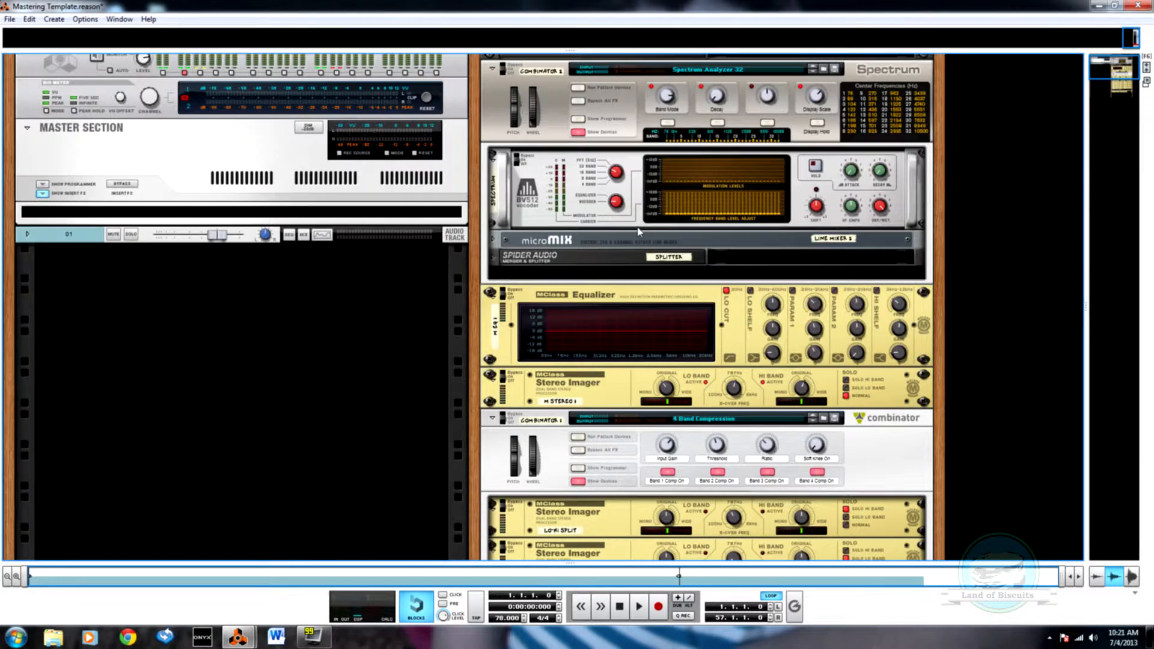
{"action": "scroll", "coordinate": [638, 231], "scroll_direction": "up", "scroll_amount": 1}
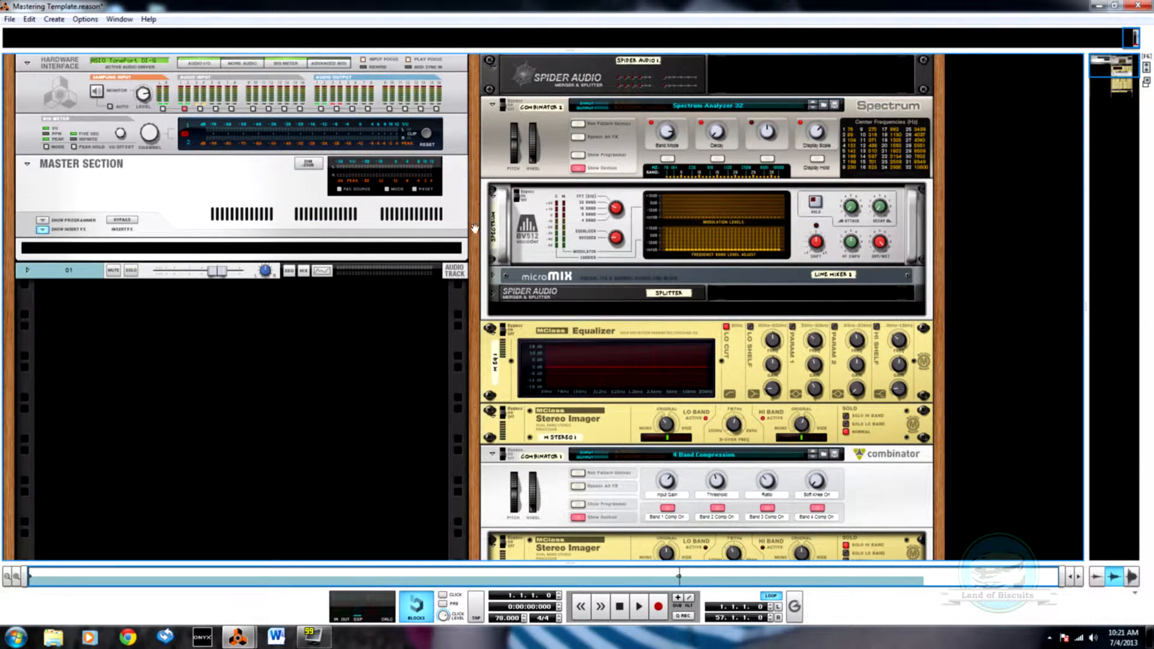
{"action": "scroll", "coordinate": [601, 235], "scroll_direction": "down", "scroll_amount": 10}
{"action": "scroll", "coordinate": [533, 251], "scroll_direction": "up", "scroll_amount": 5}
{"action": "scroll", "coordinate": [532, 251], "scroll_direction": "up", "scroll_amount": 5}
{"action": "scroll", "coordinate": [781, 420], "scroll_direction": "down", "scroll_amount": 3}
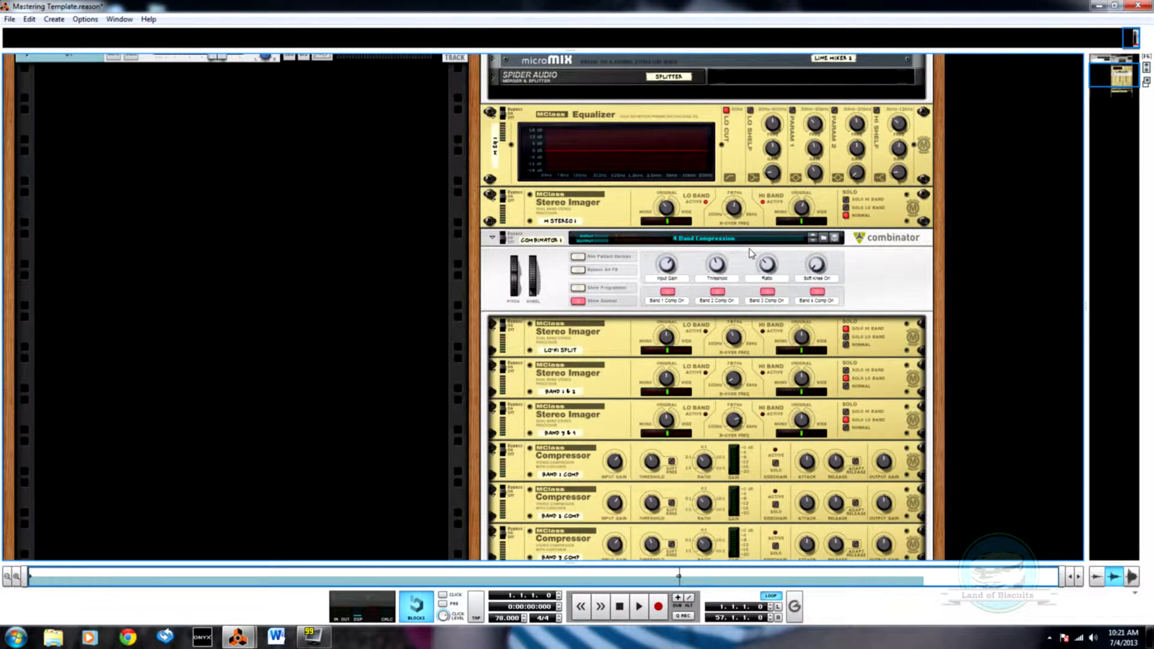
{"action": "scroll", "coordinate": [739, 256], "scroll_direction": "down", "scroll_amount": 3}
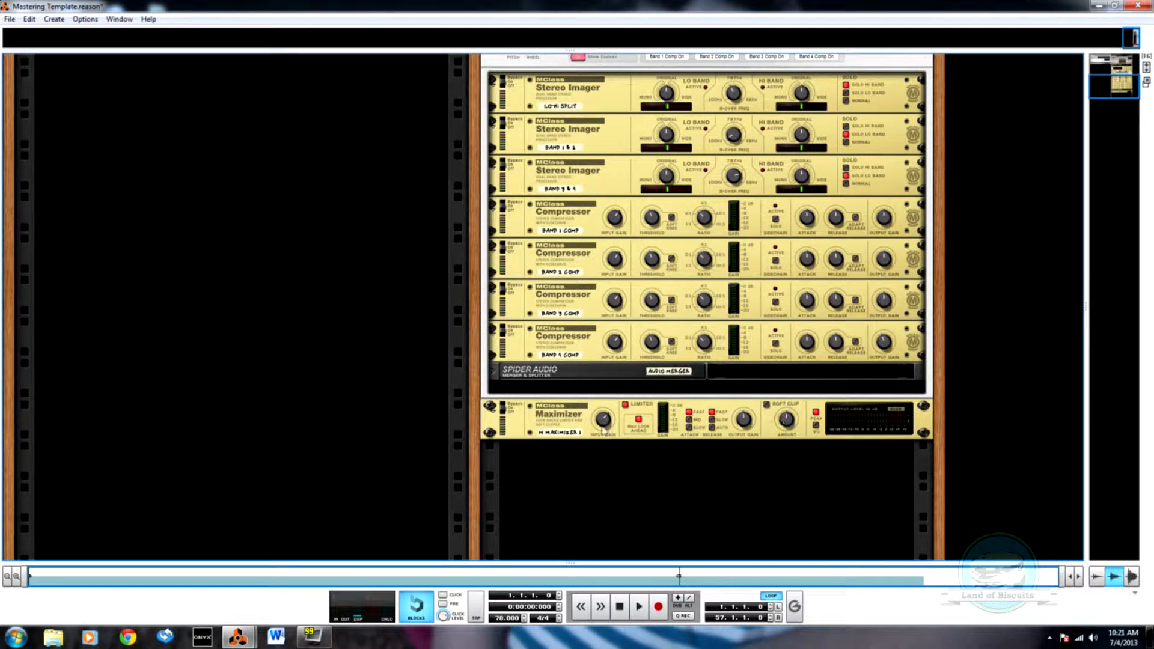
{"action": "scroll", "coordinate": [582, 428], "scroll_direction": "up", "scroll_amount": 10}
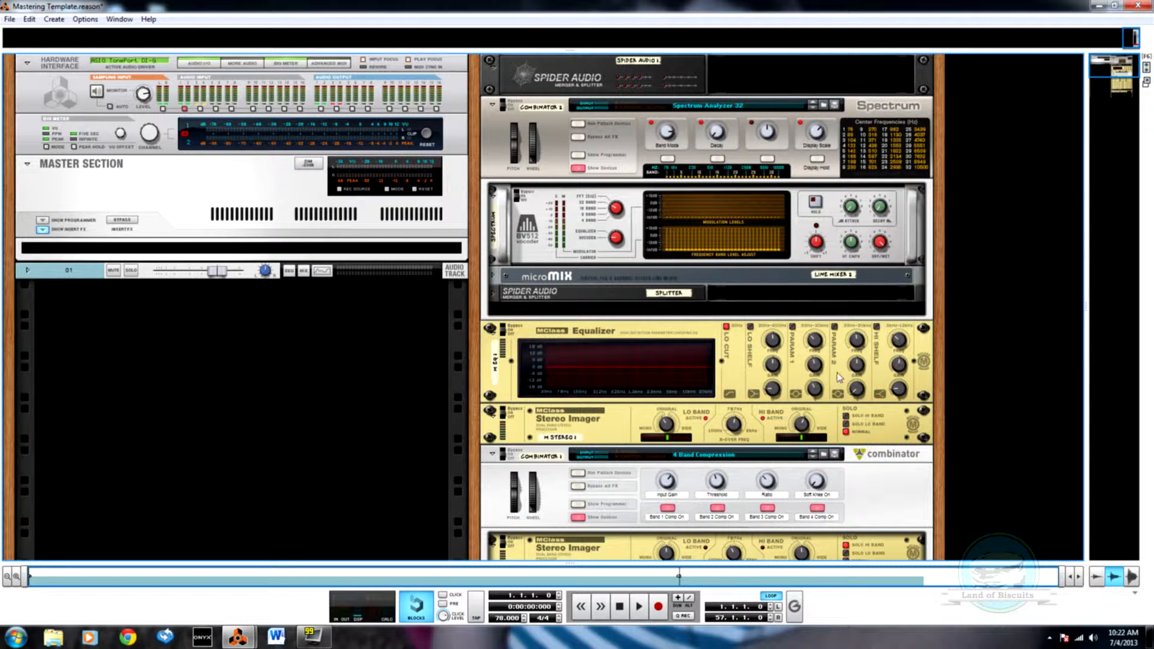
Step: Show the mixer and sequencer together and move the song position to 12.2.1
{"action": "key", "text": "F7"}
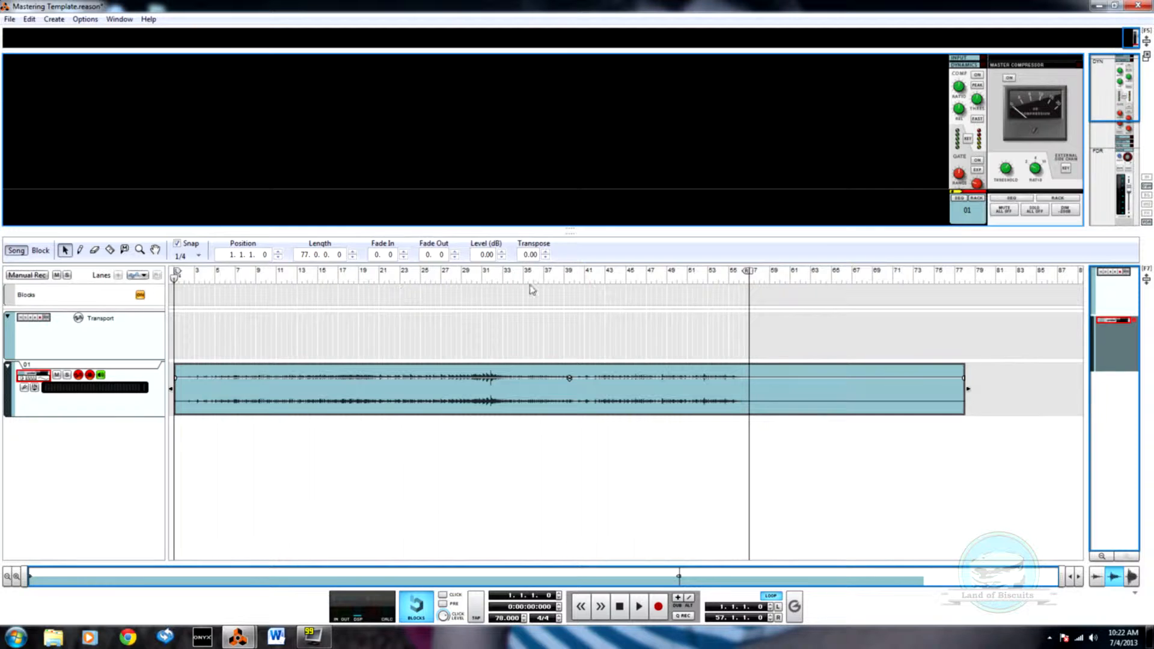
{"action": "left_click", "coordinate": [290, 277]}
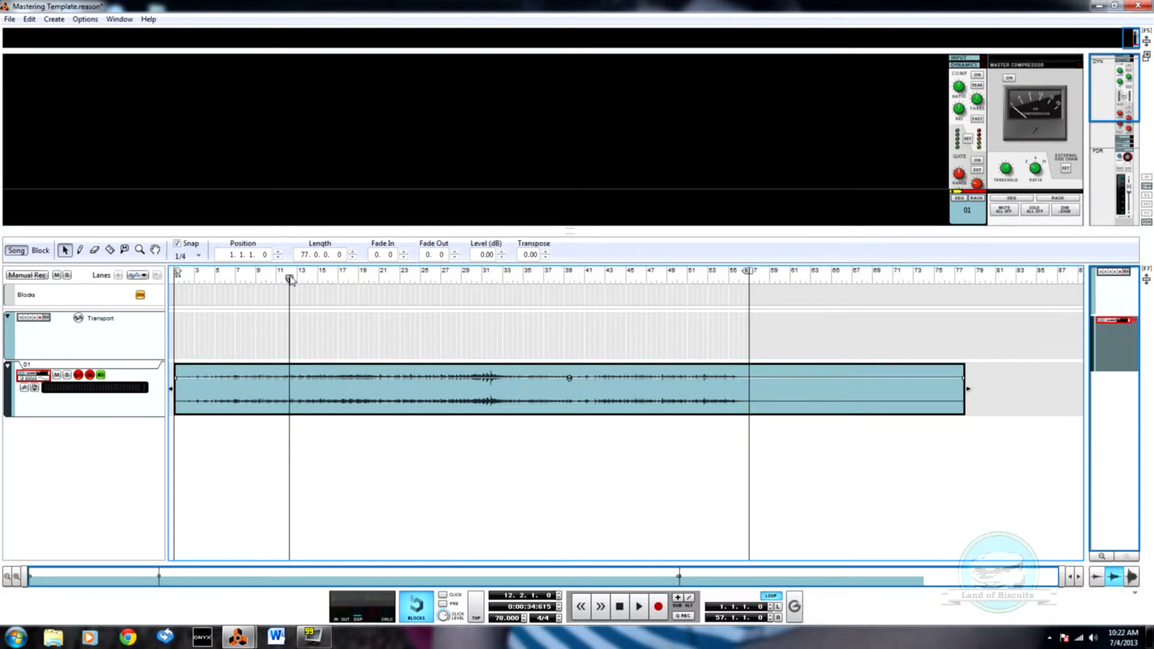
Step: Play the song and enable the mastering equalizer's Param 2 band, setting its frequency to 2.490 kHz and slightly adjusting its gain
{"action": "key", "text": "space"}
{"action": "key", "text": "F6"}
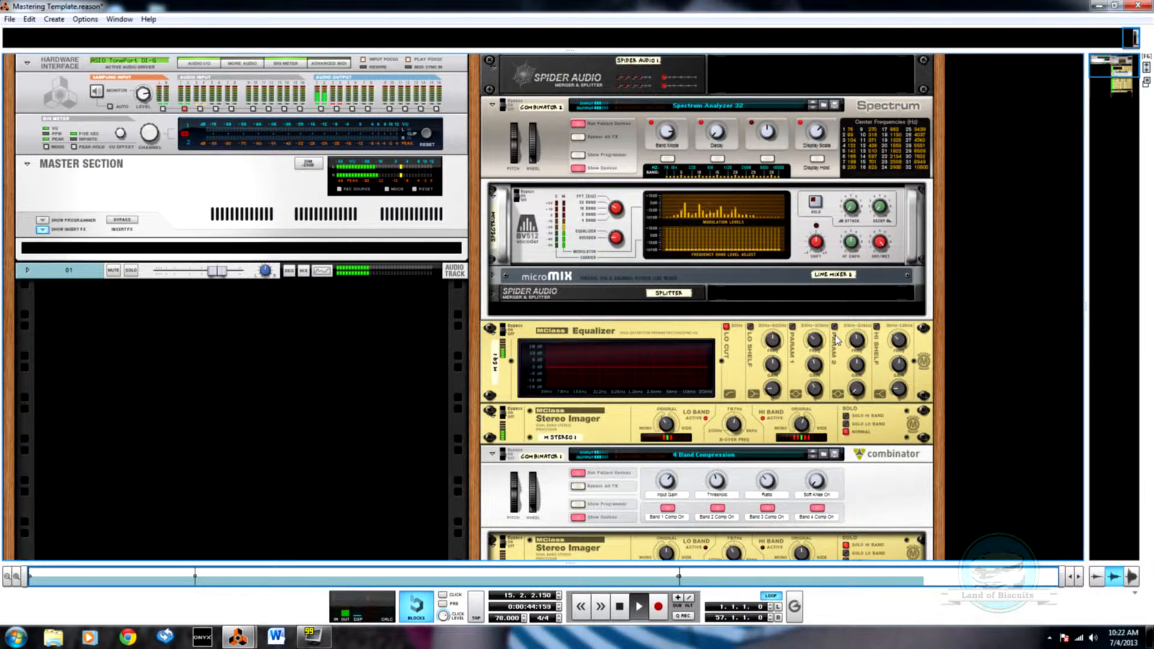
{"action": "key", "text": "F7"}
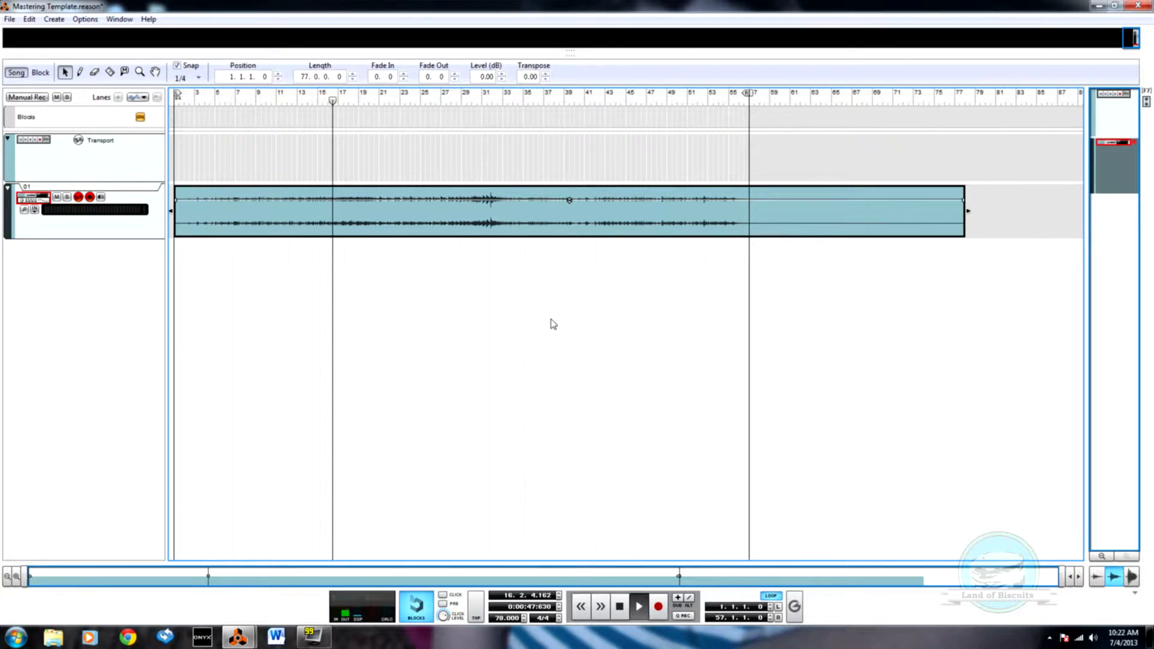
{"action": "key", "text": "F6"}
{"action": "left_click", "coordinate": [853, 345]}
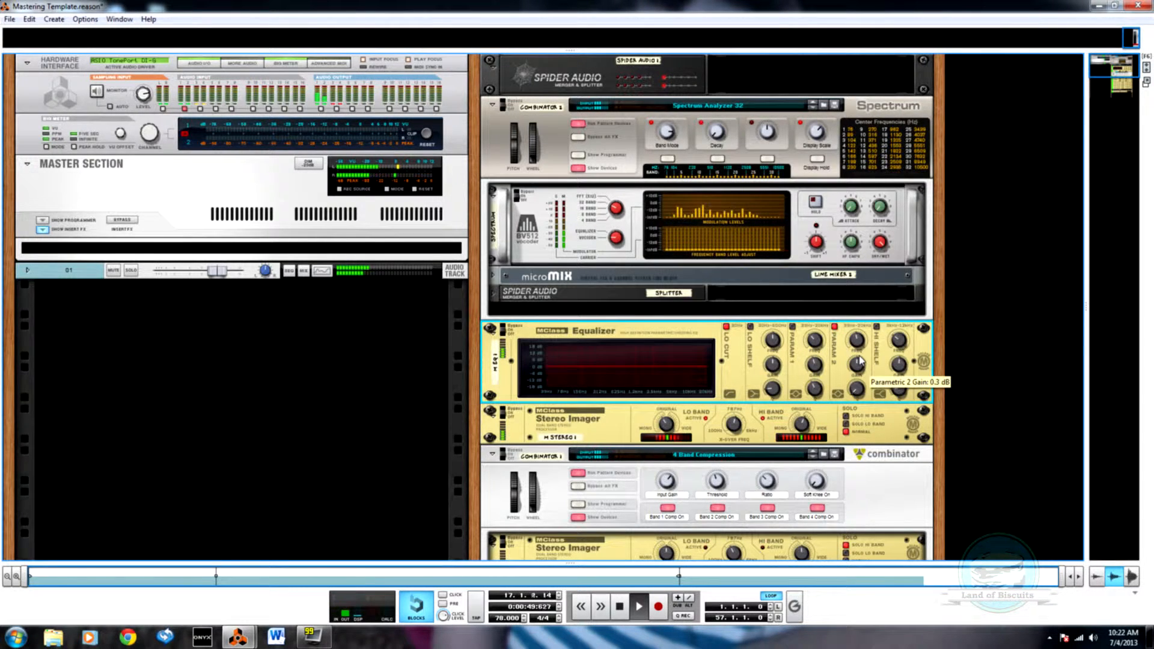
{"action": "left_click_drag", "start_coordinate": [855, 343], "coordinate": [857, 321]}
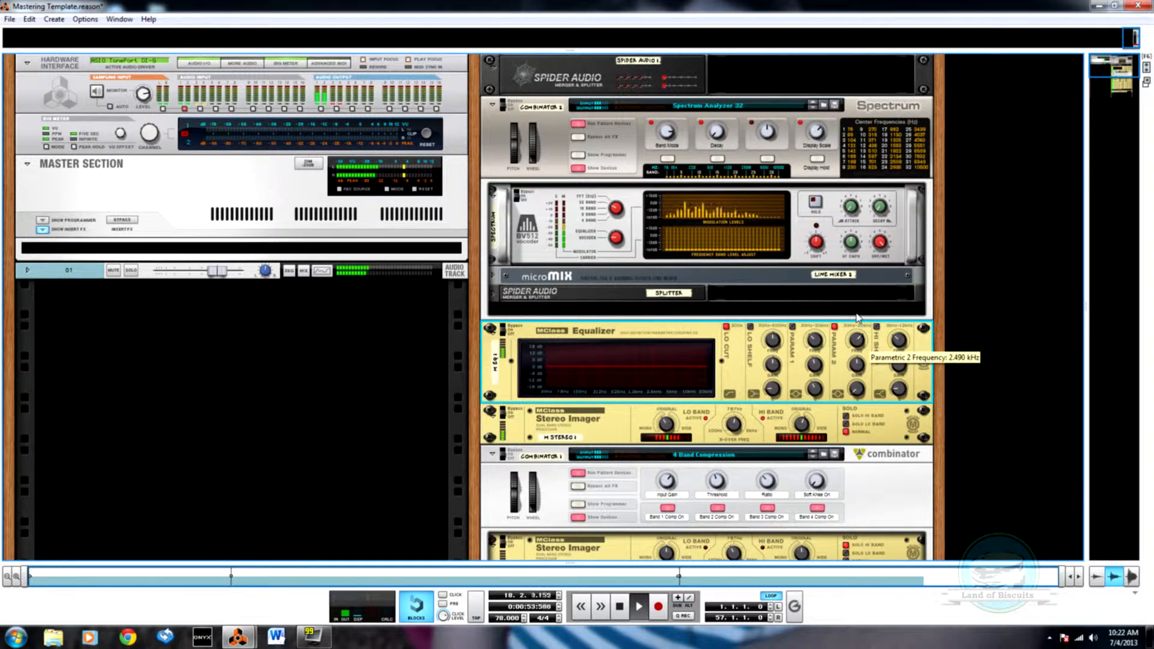
{"action": "left_click_drag", "start_coordinate": [855, 376], "coordinate": [858, 369]}
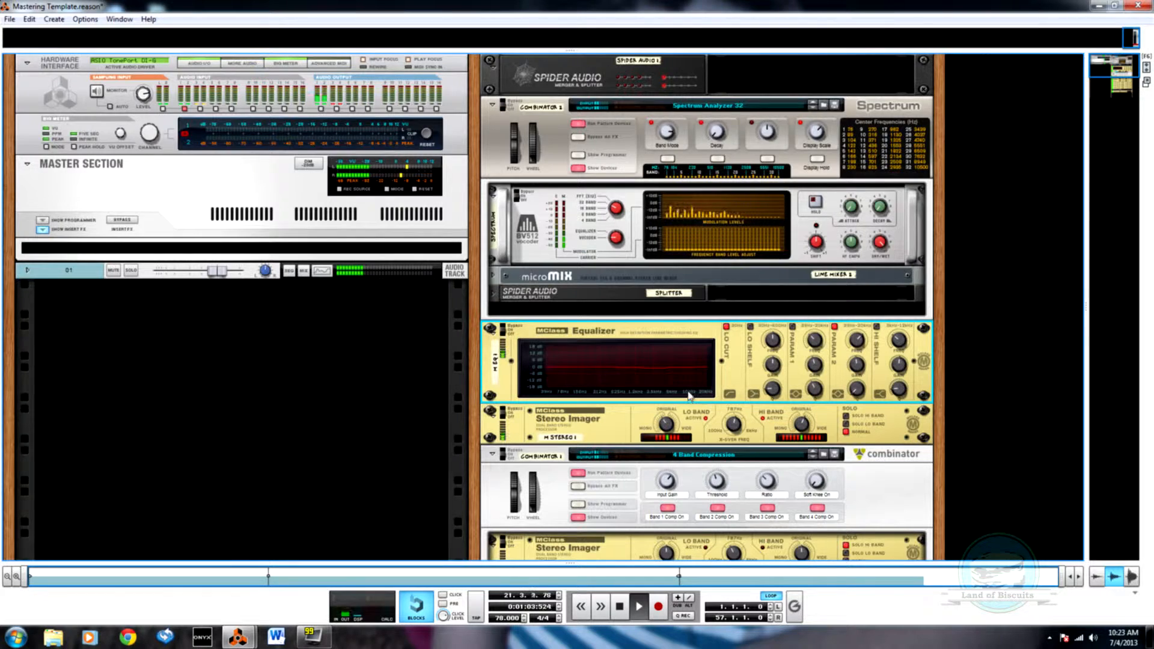
Step: Examine the stereo imagers, four band compressors with their ratios, and the maximizer during playback, checking the song position in the sequencer
{"action": "scroll", "coordinate": [690, 394], "scroll_direction": "down", "scroll_amount": 3}
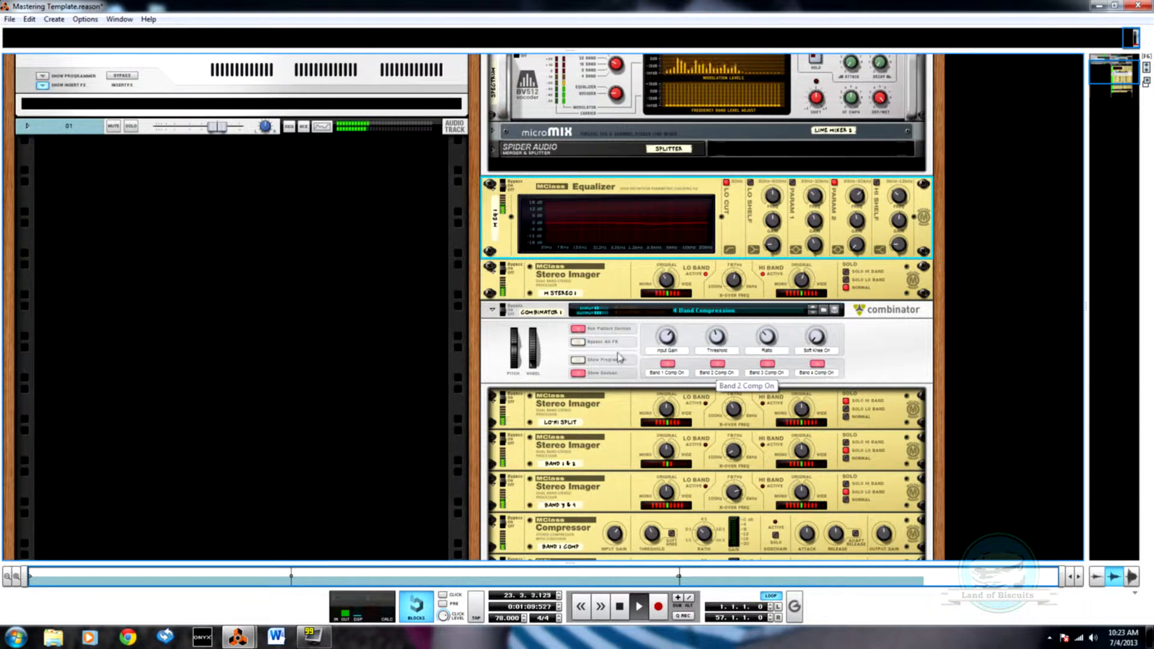
{"action": "scroll", "coordinate": [619, 357], "scroll_direction": "down", "scroll_amount": 7}
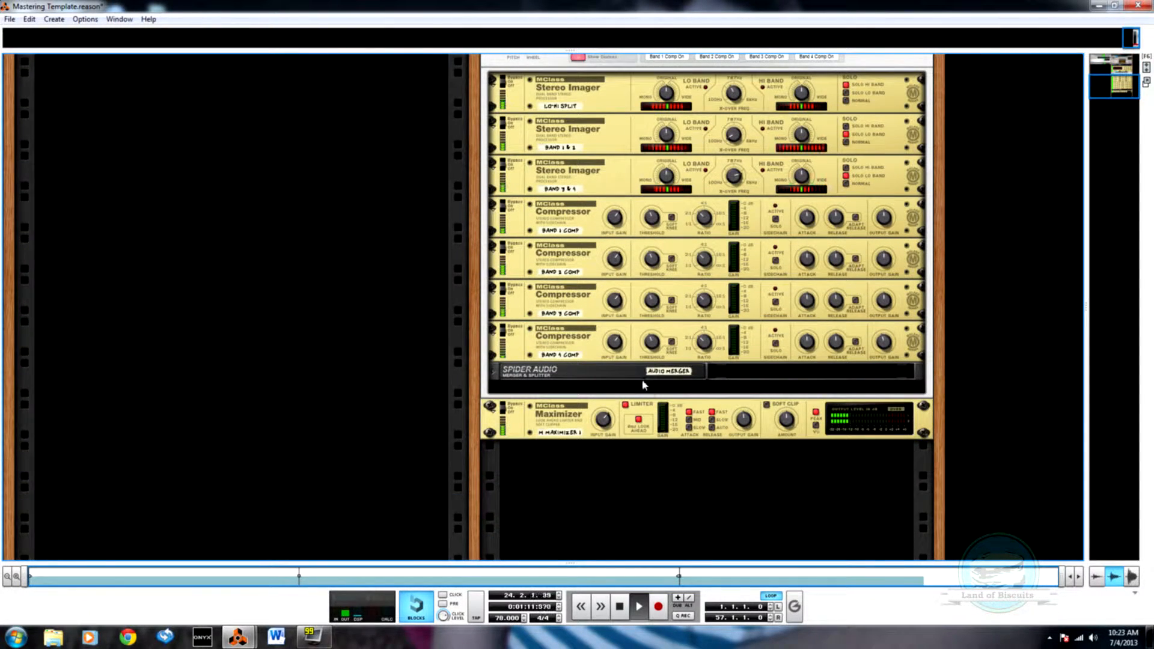
{"action": "scroll", "coordinate": [754, 338], "scroll_direction": "up", "scroll_amount": 1}
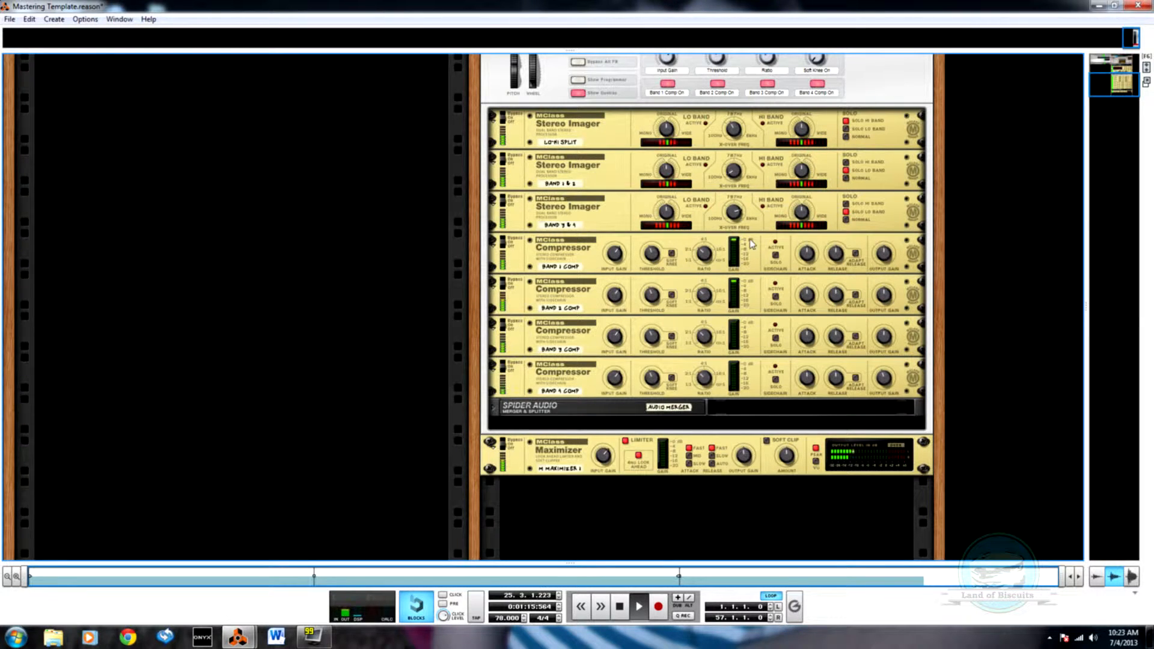
{"action": "scroll", "coordinate": [751, 242], "scroll_direction": "up", "scroll_amount": 2}
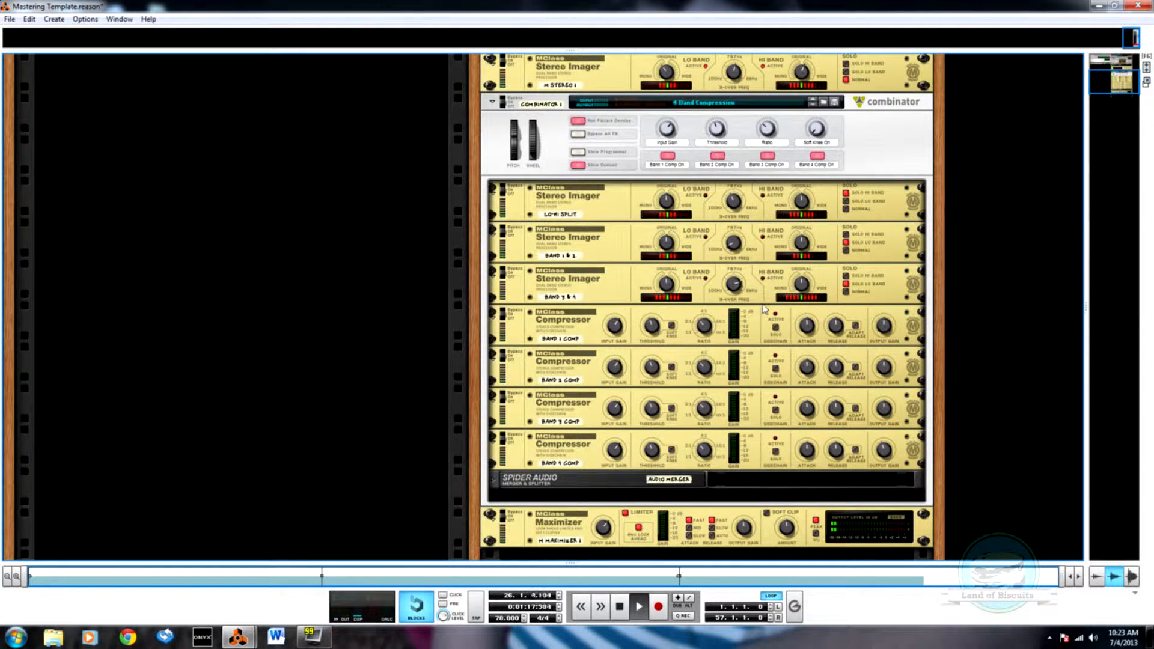
{"action": "scroll", "coordinate": [754, 358], "scroll_direction": "up", "scroll_amount": 1}
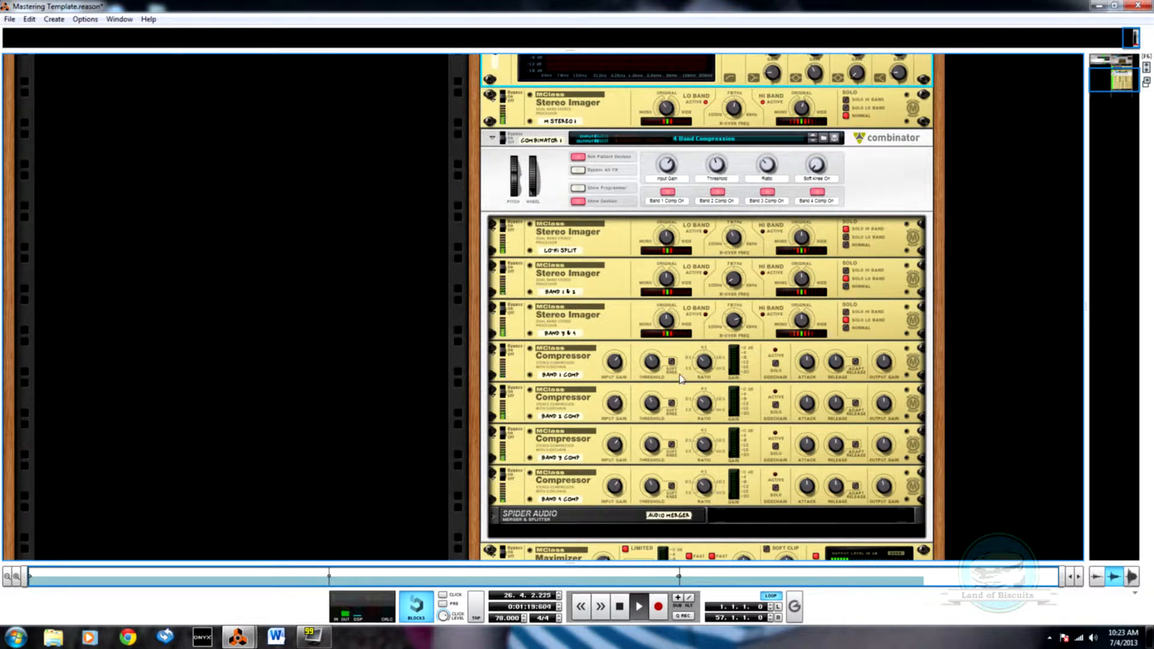
{"action": "left_click", "coordinate": [704, 403]}
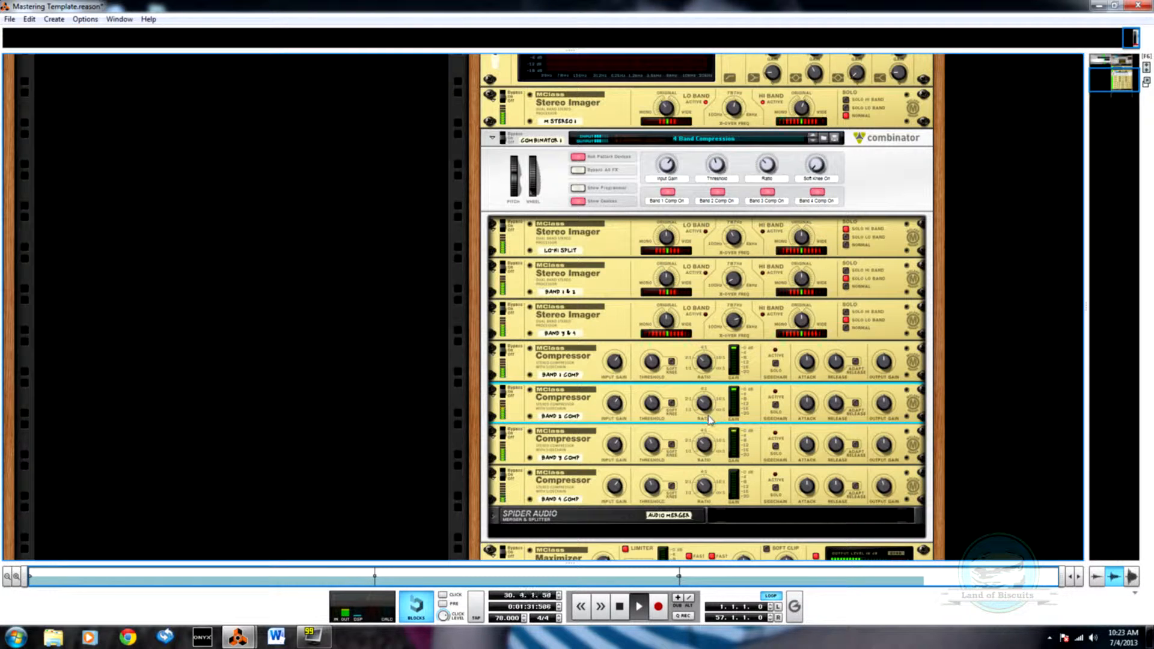
{"action": "scroll", "coordinate": [724, 442], "scroll_direction": "down", "scroll_amount": 3}
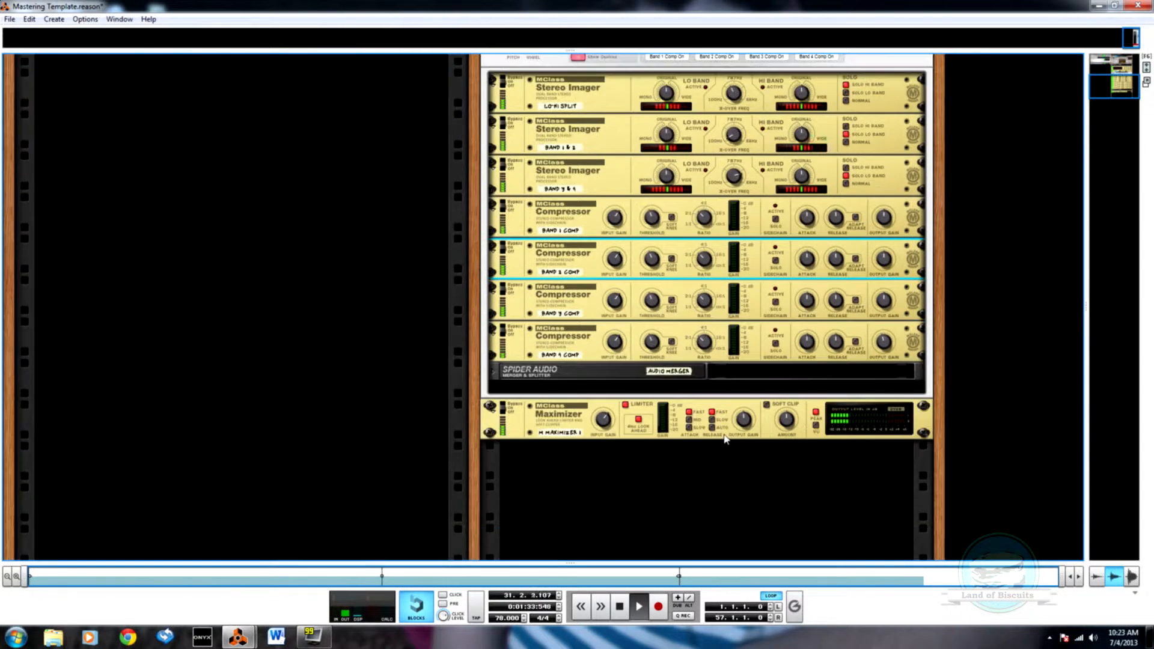
{"action": "key", "text": "F7"}
{"action": "key", "text": "F6"}
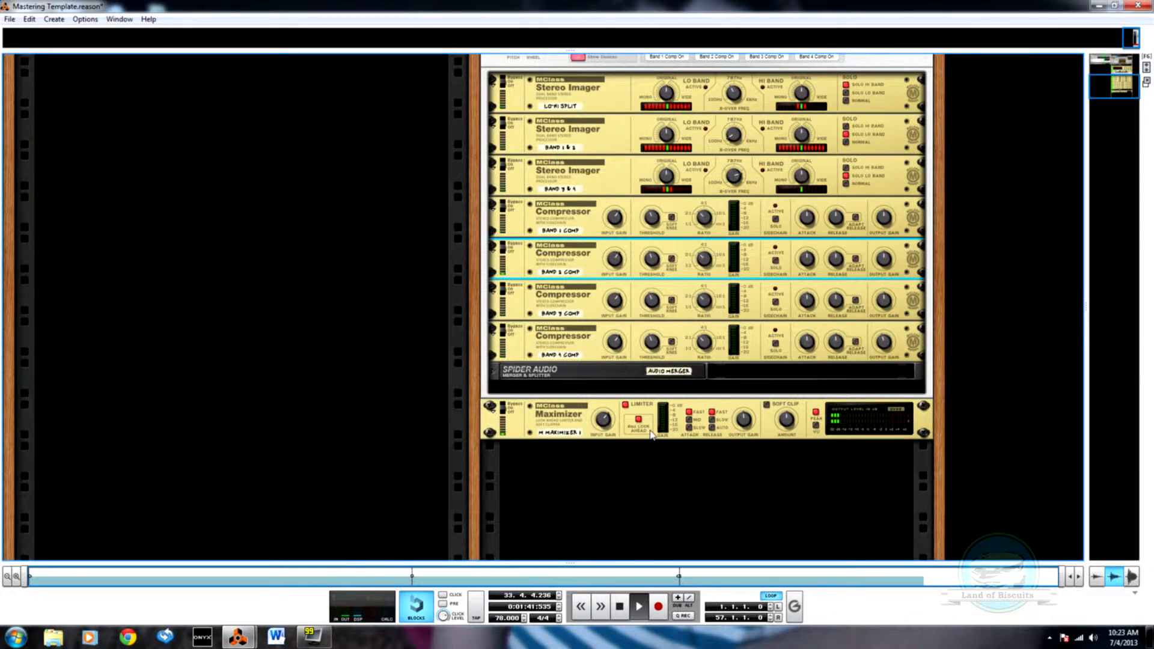
{"action": "key", "text": "F7"}
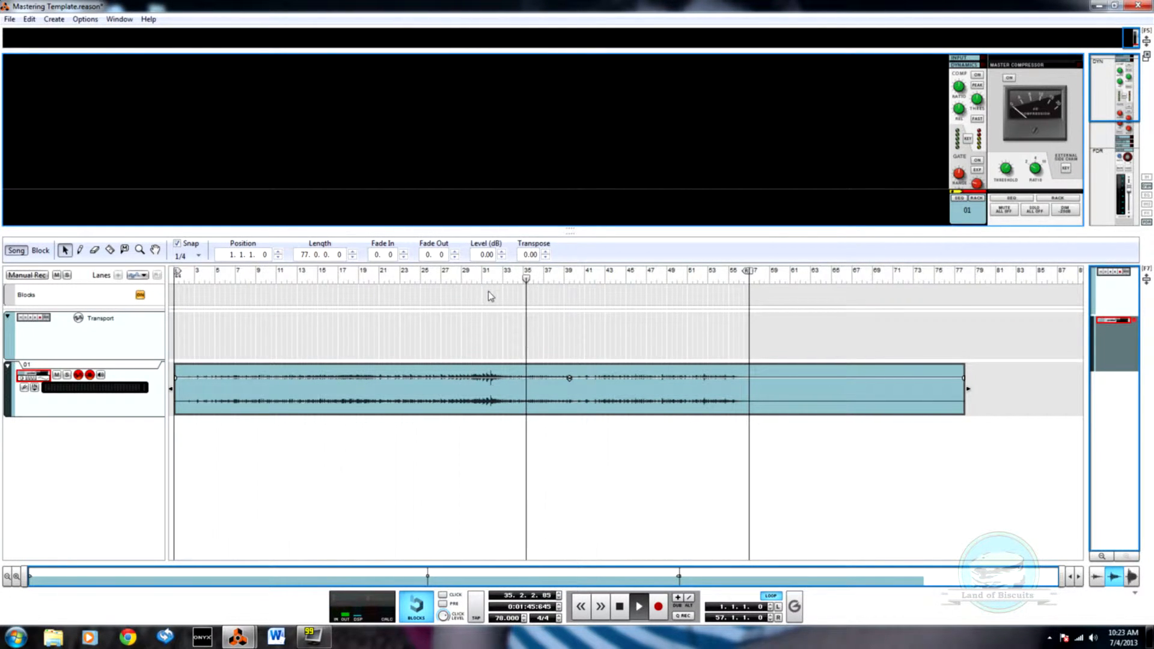
{"action": "key", "text": "F6"}
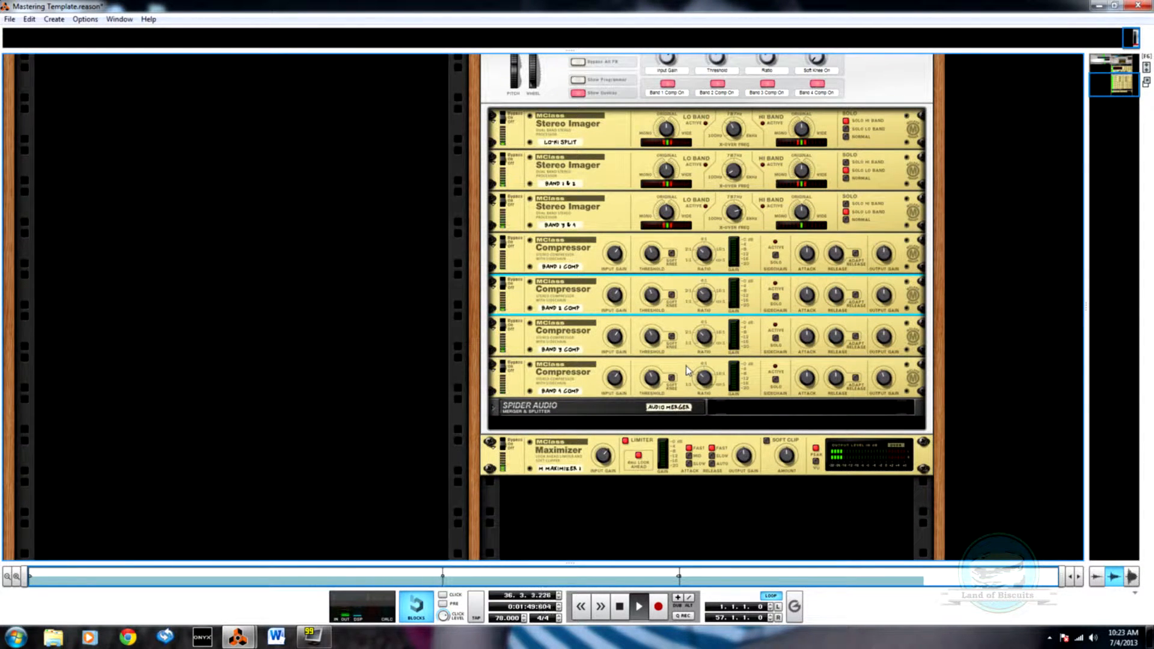
{"action": "scroll", "coordinate": [719, 419], "scroll_direction": "up", "scroll_amount": 3}
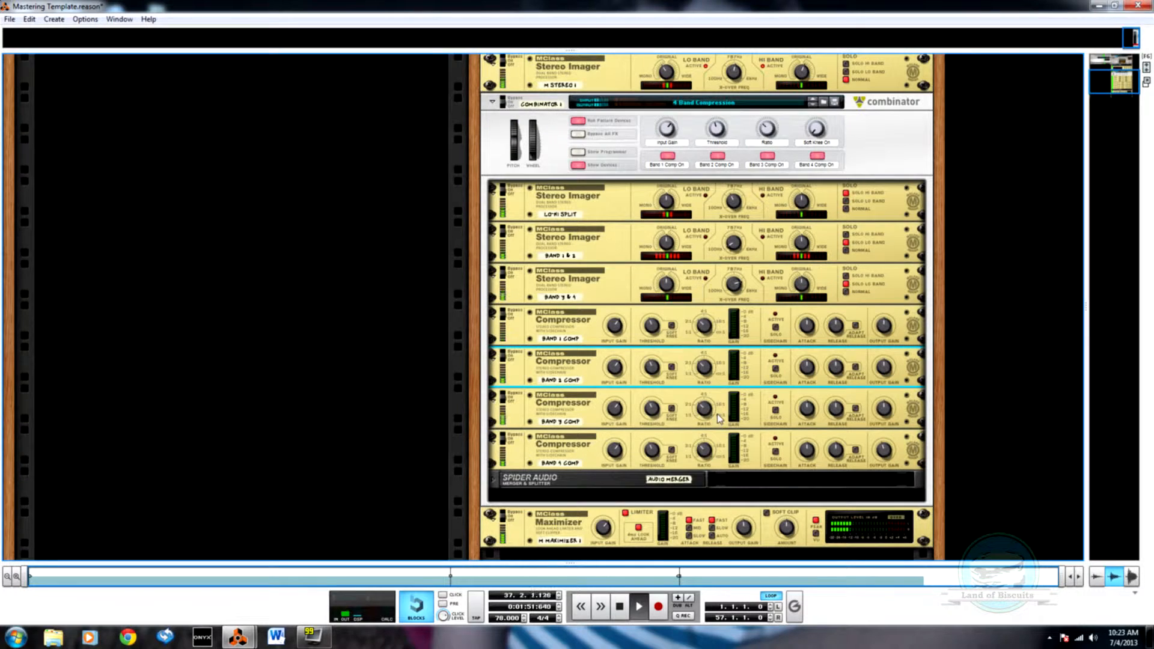
{"action": "mouse_move", "coordinate": [711, 419]}
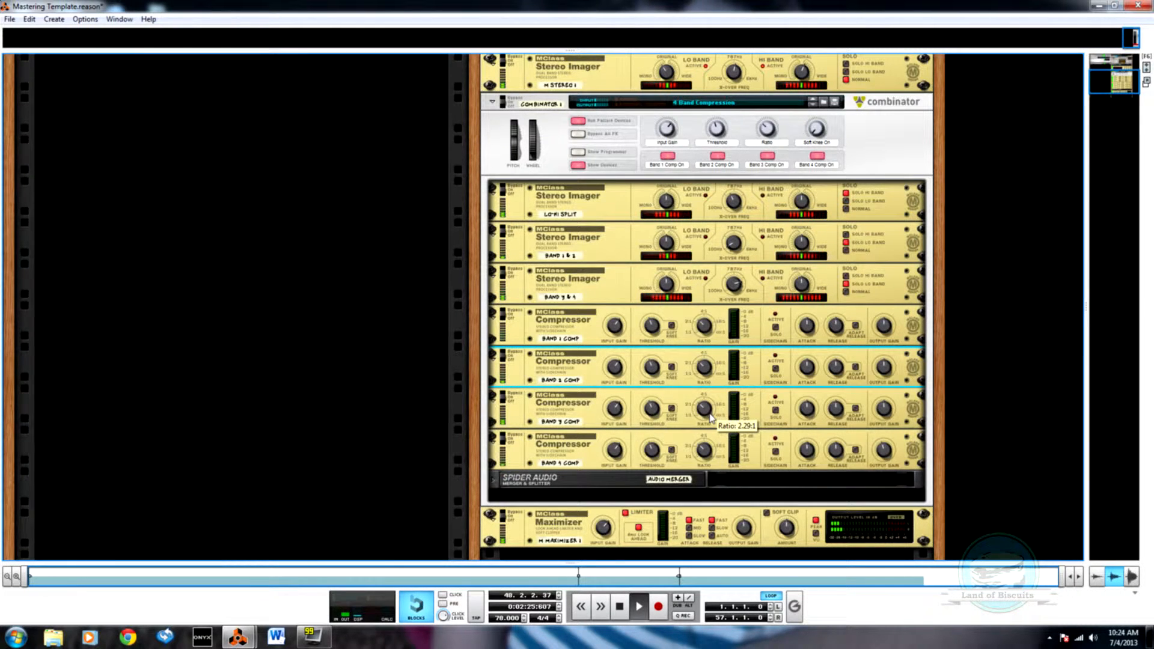
Step: Replay the mastering track from bar 41 with a closer view of its waveform, then stop playback
{"action": "key", "text": "F7"}
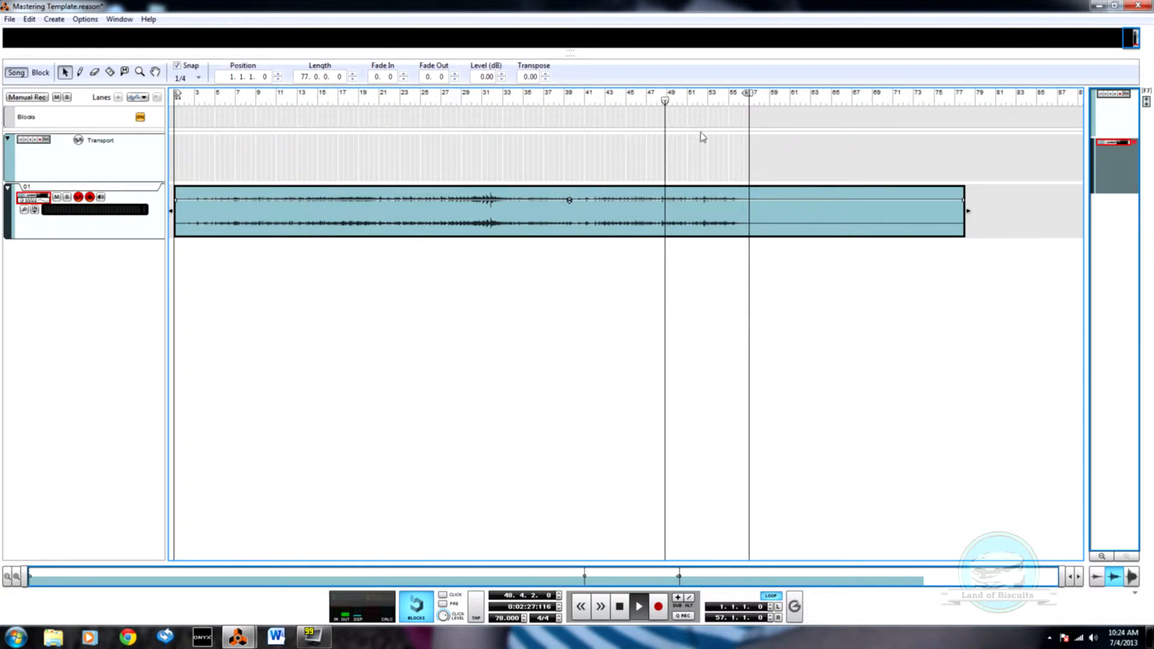
{"action": "left_click", "coordinate": [588, 101]}
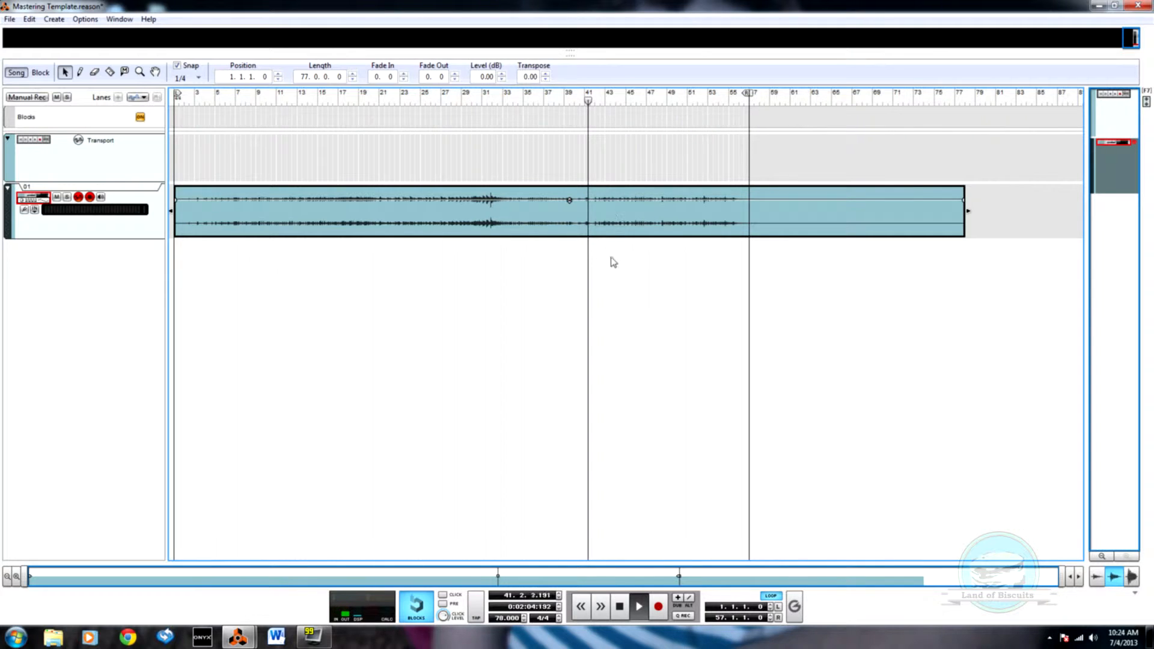
{"action": "scroll", "coordinate": [614, 268], "scroll_direction": "up", "scroll_amount": 8}
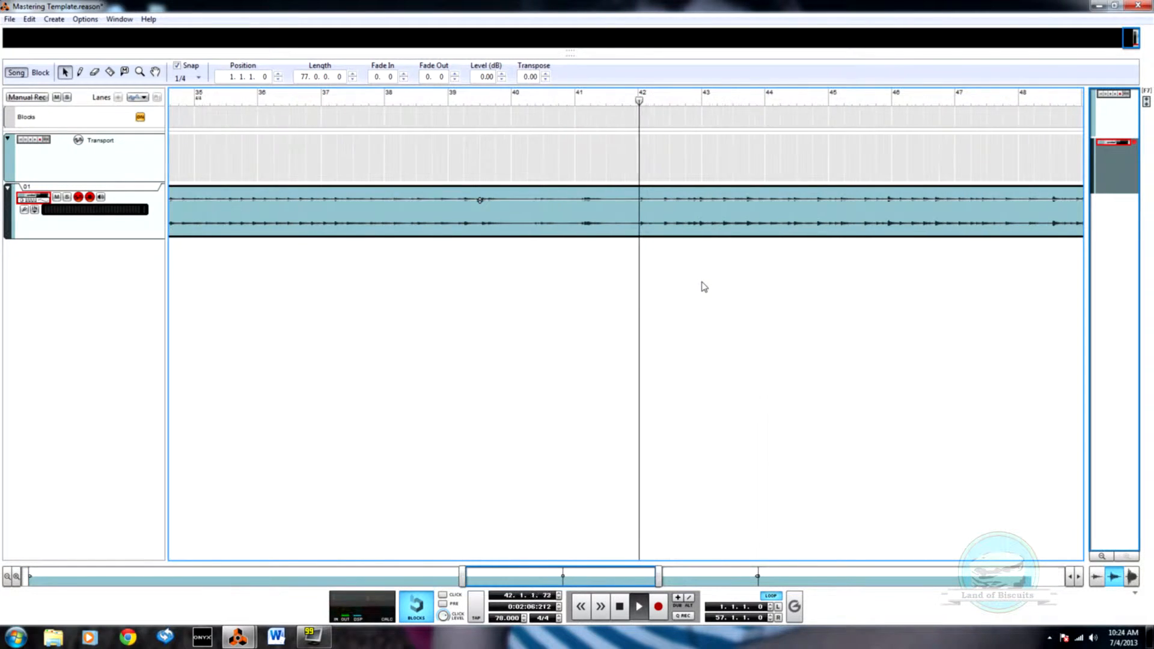
{"action": "scroll", "coordinate": [715, 277], "scroll_direction": "up", "scroll_amount": 1}
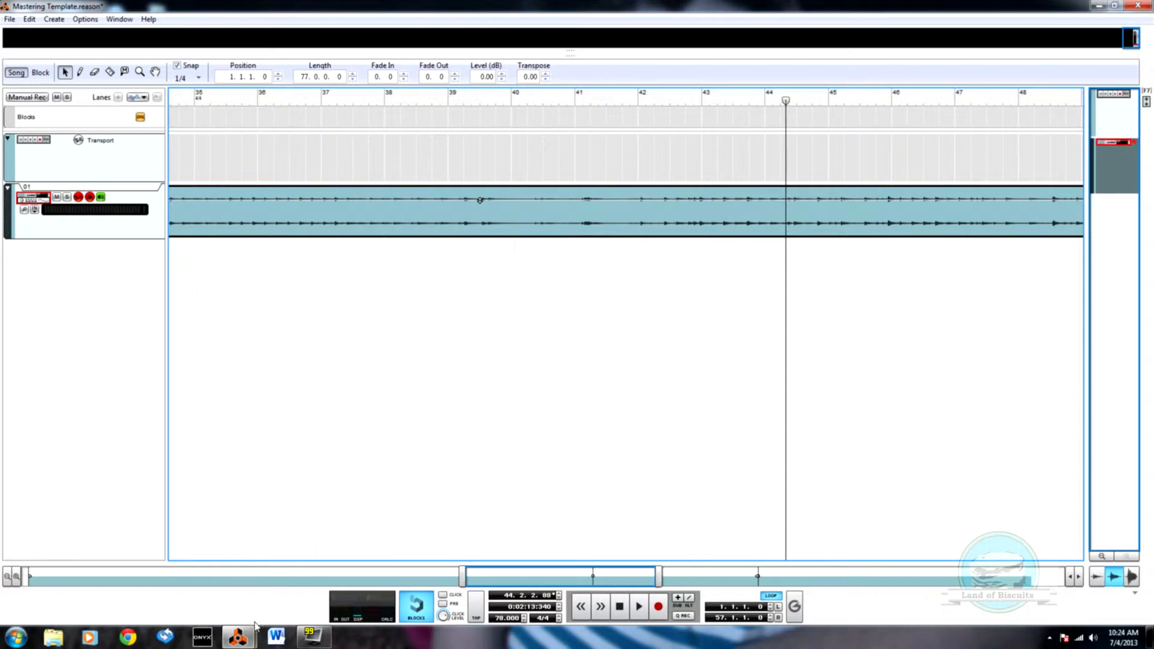
Step: Switch to the 01 - This Was Home song and select the raised points in the P1: Toy Piano level automation clip
{"action": "left_click", "coordinate": [238, 636]}
{"action": "left_click", "coordinate": [170, 573]}
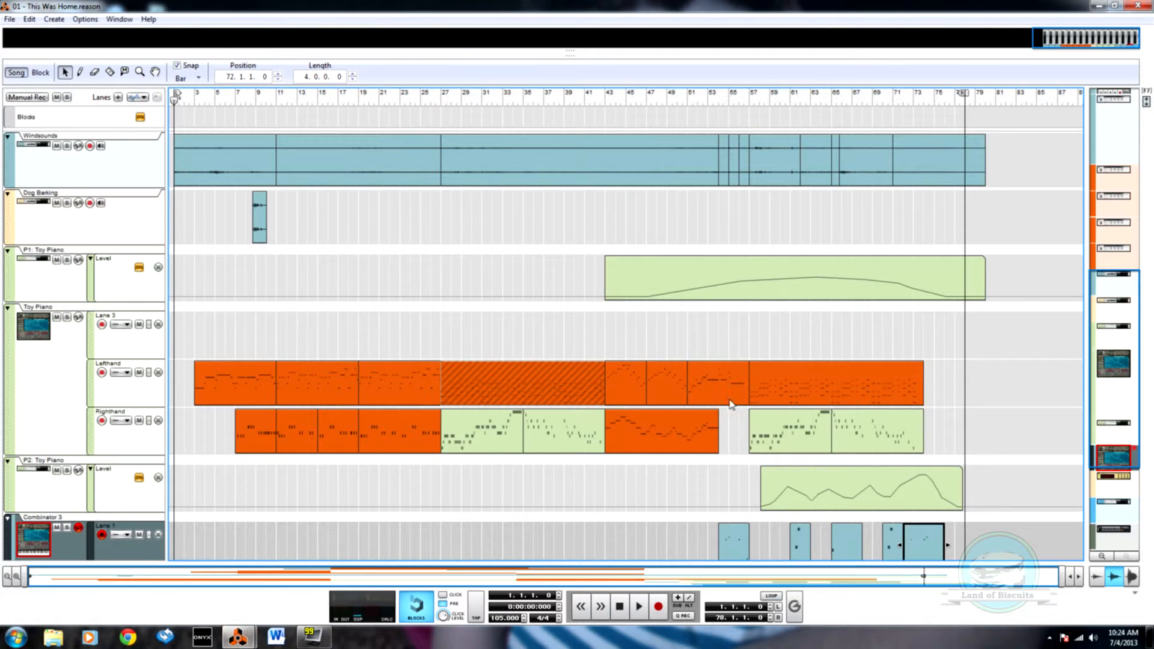
{"action": "double_click", "coordinate": [761, 295]}
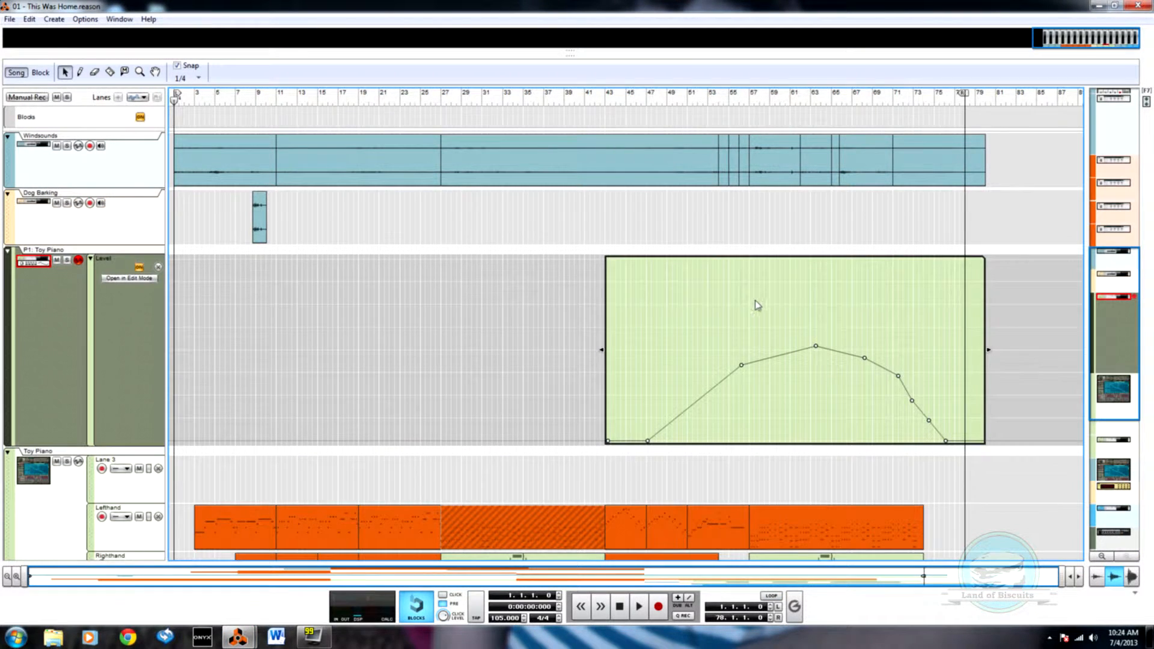
{"action": "left_click_drag", "start_coordinate": [647, 330], "coordinate": [941, 427]}
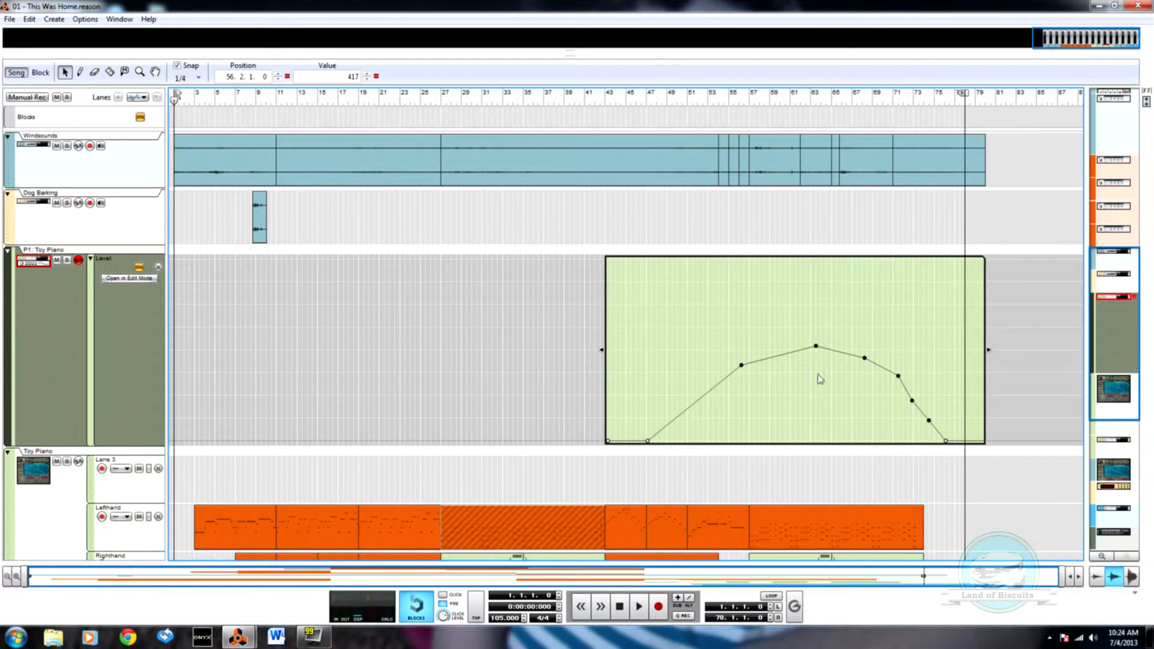
{"action": "key", "text": "F6"}
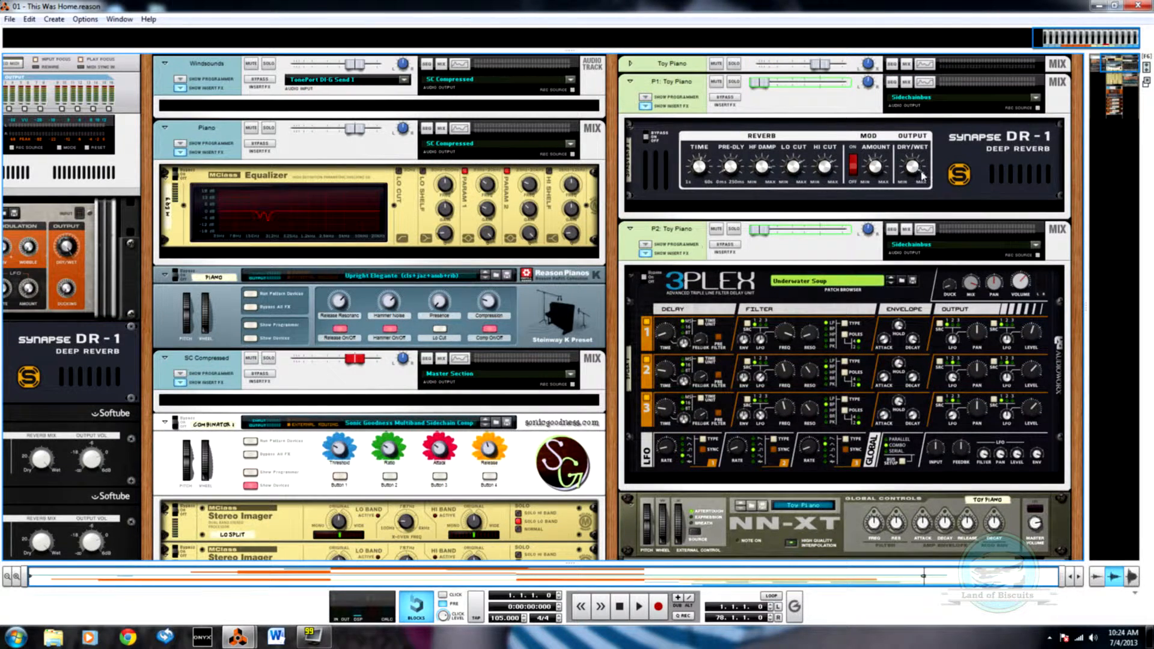
{"action": "key", "text": "F7"}
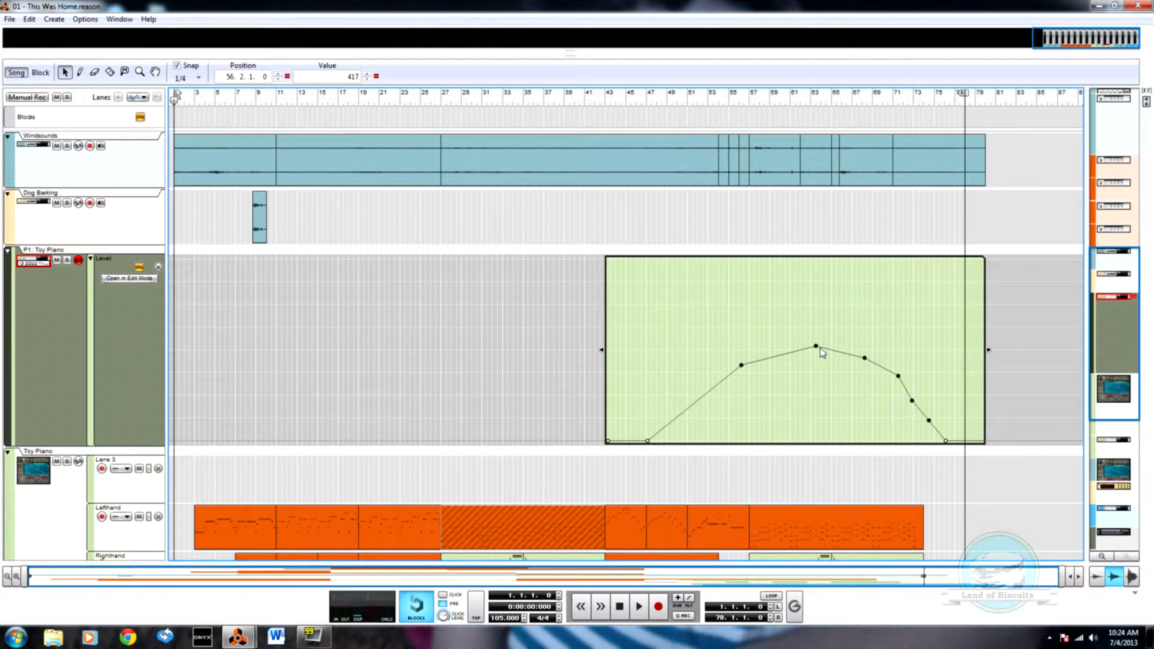
Step: Lower the selected level points and shift them slightly earlier, with a point at 72.3.3 set to 113 on the falling slope
{"action": "left_click_drag", "start_coordinate": [816, 347], "coordinate": [813, 358]}
{"action": "left_click", "coordinate": [726, 438]}
{"action": "left_click_drag", "start_coordinate": [685, 344], "coordinate": [909, 421]}
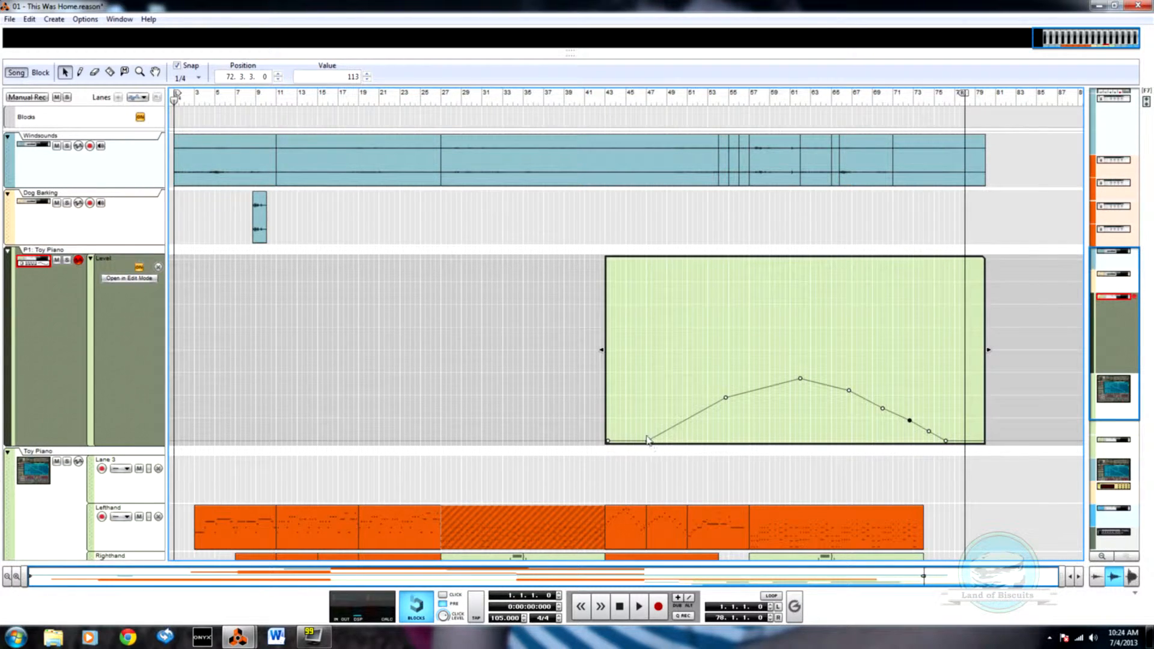
{"action": "key", "text": "Escape"}
Step: Move the P1: Toy Piano level clip to start at bar 49 and play the song from bar 53
{"action": "left_click_drag", "start_coordinate": [678, 285], "coordinate": [730, 297]}
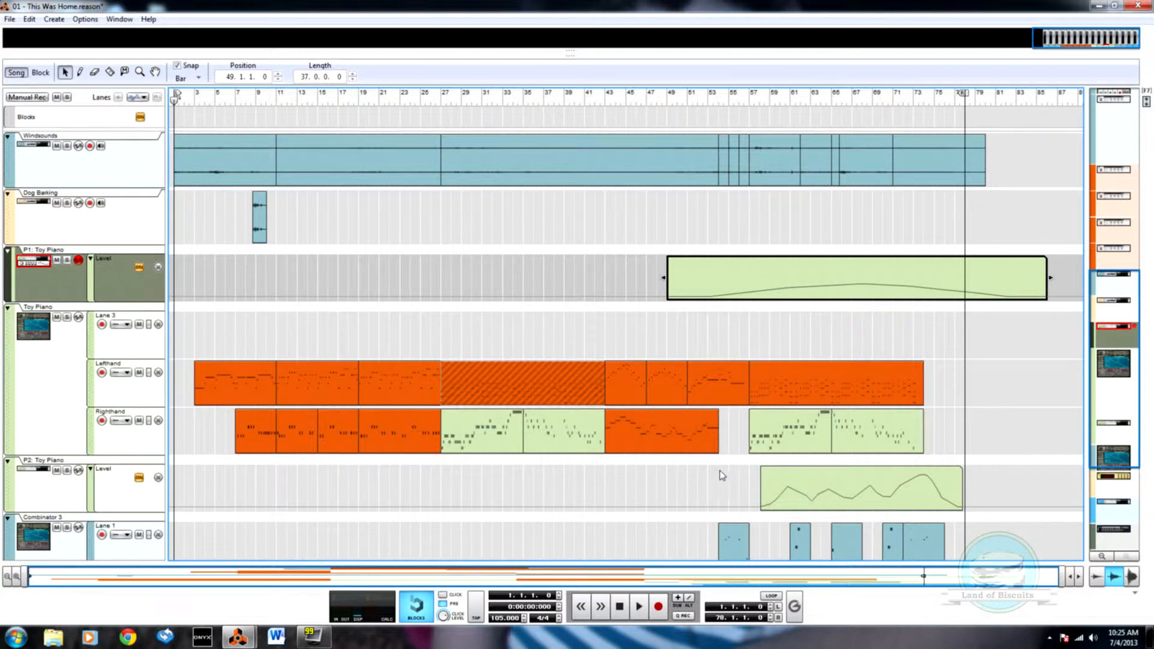
{"action": "left_click", "coordinate": [714, 94]}
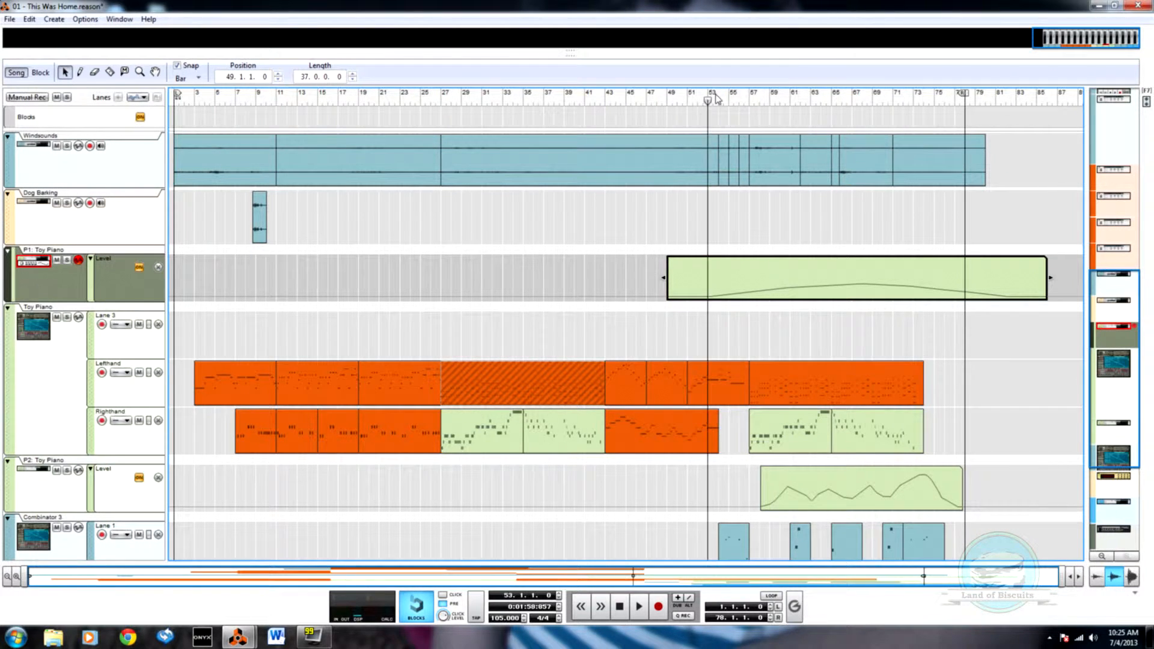
{"action": "key", "text": "space"}
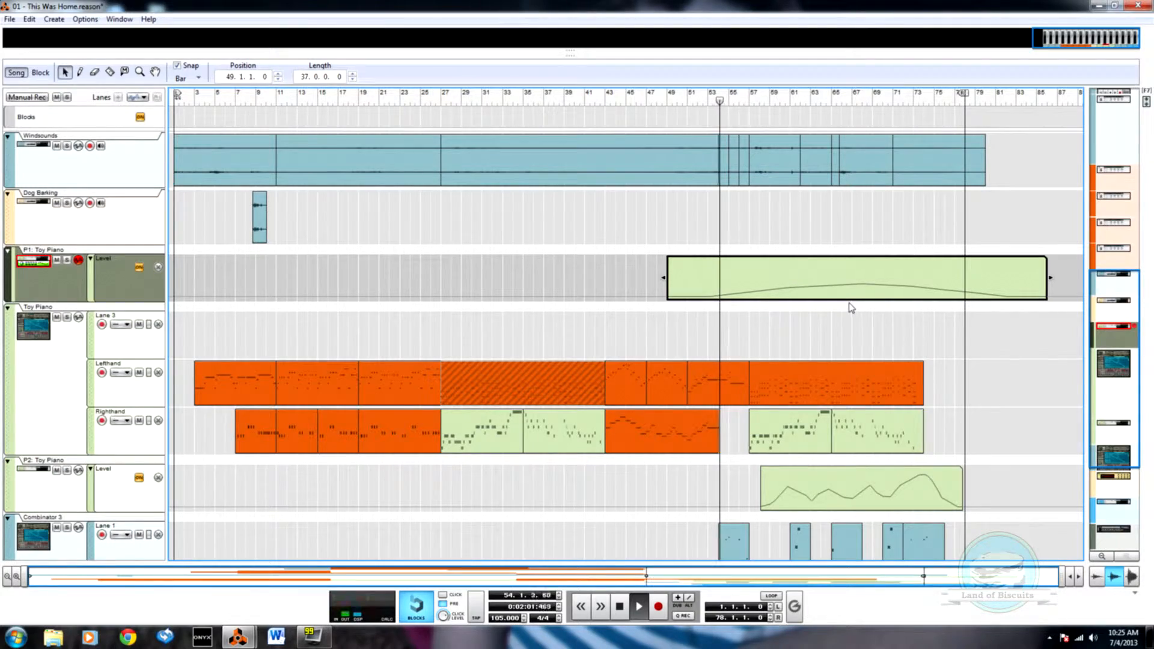
Step: Open the Spectrum EQ of the P1: Toy Piano channel from its mix device in the rack
{"action": "key", "text": "F6"}
{"action": "scroll", "coordinate": [797, 363], "scroll_direction": "down", "scroll_amount": 5}
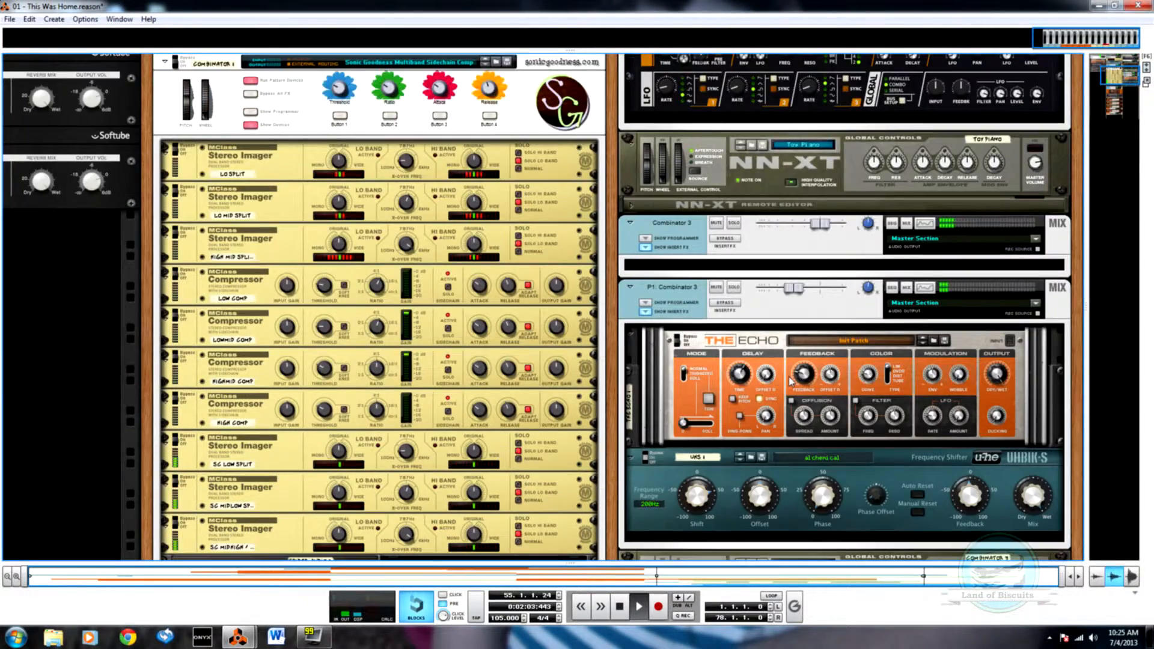
{"action": "scroll", "coordinate": [788, 384], "scroll_direction": "down", "scroll_amount": 3}
{"action": "scroll", "coordinate": [787, 383], "scroll_direction": "up", "scroll_amount": 8}
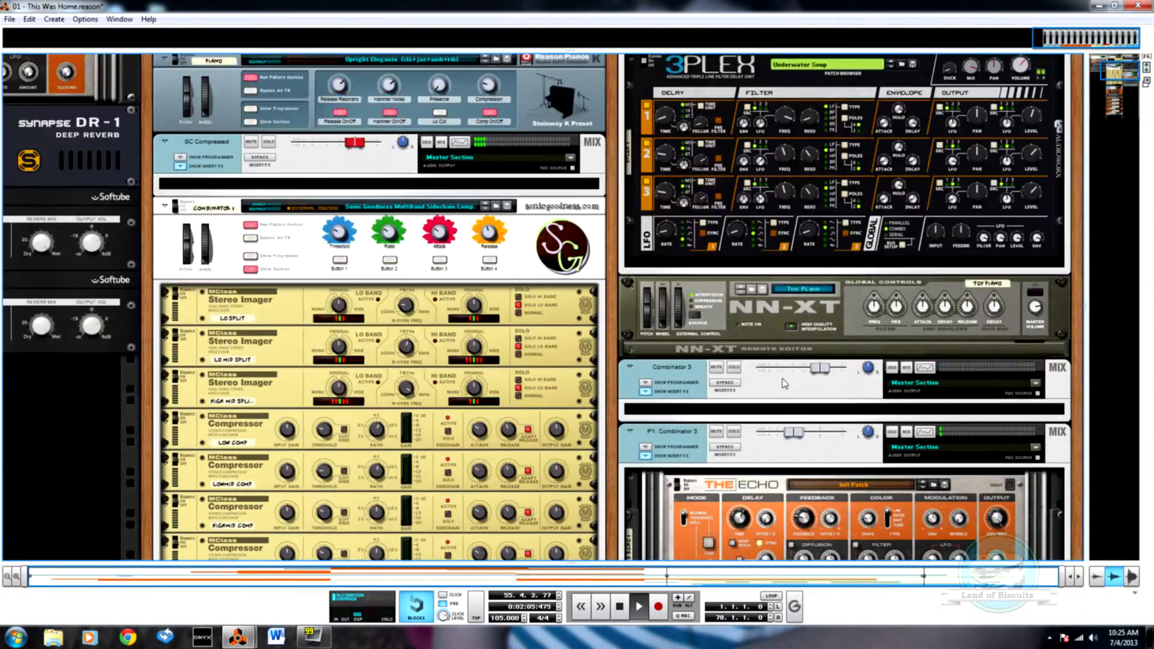
{"action": "key", "text": "F7"}
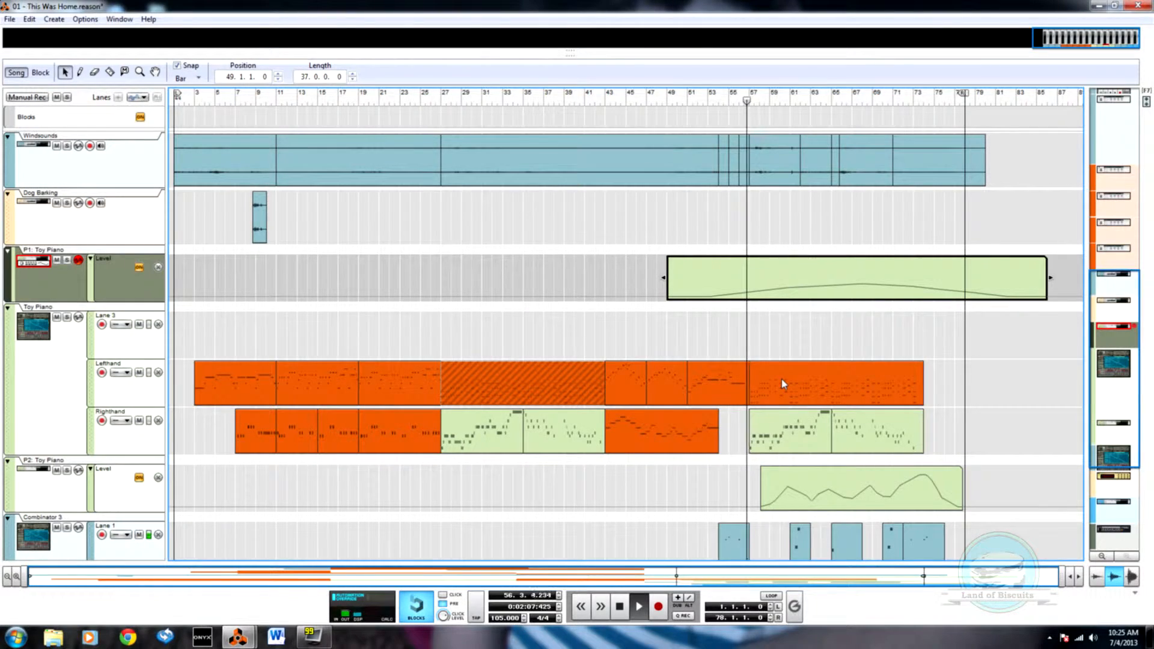
{"action": "key", "text": "F6"}
{"action": "scroll", "coordinate": [705, 308], "scroll_direction": "up", "scroll_amount": 1}
{"action": "right_click", "coordinate": [942, 189]}
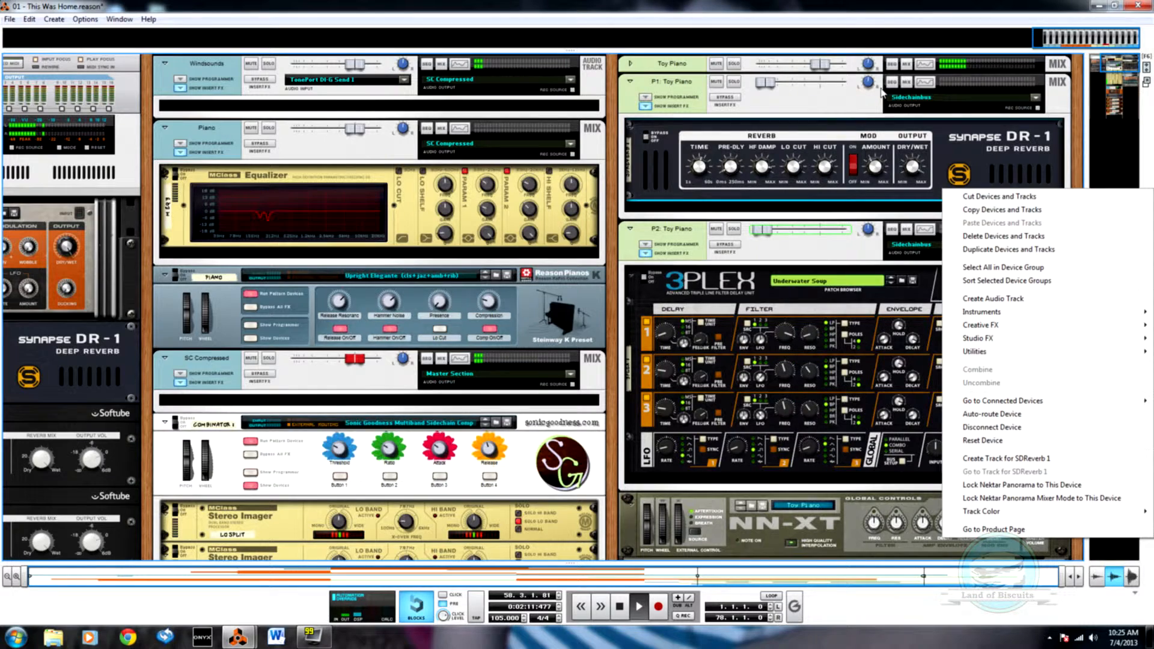
{"action": "left_click", "coordinate": [925, 82]}
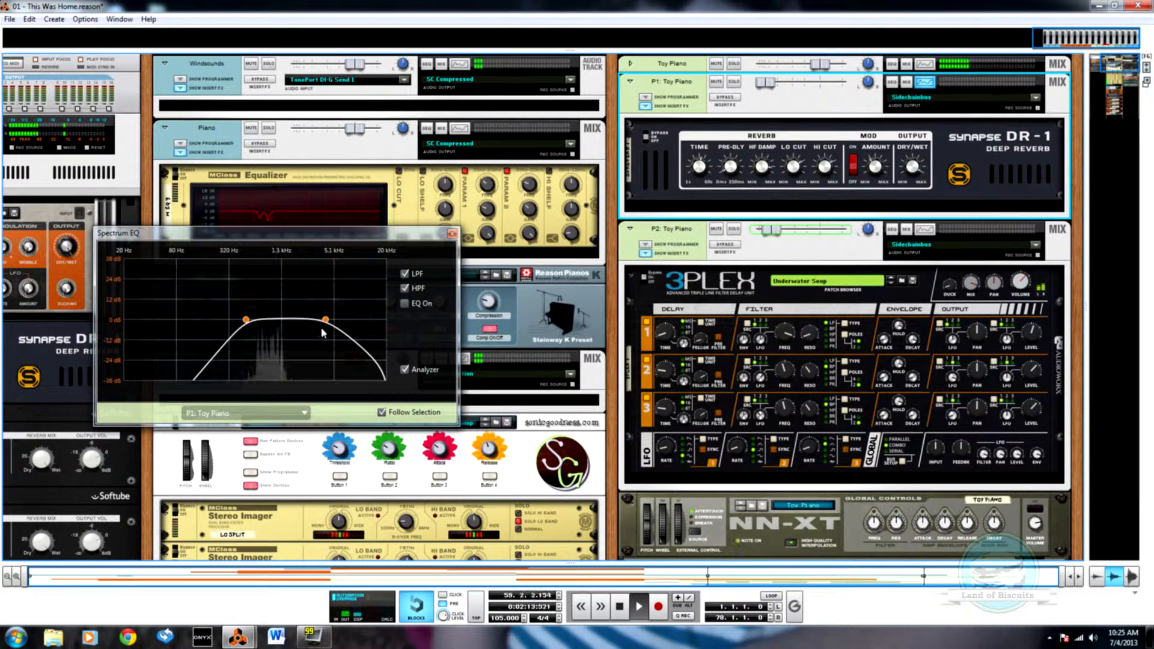
Step: Turn on the EQ section in the P1: Toy Piano Spectrum EQ and reset the automation override
{"action": "left_click", "coordinate": [405, 303]}
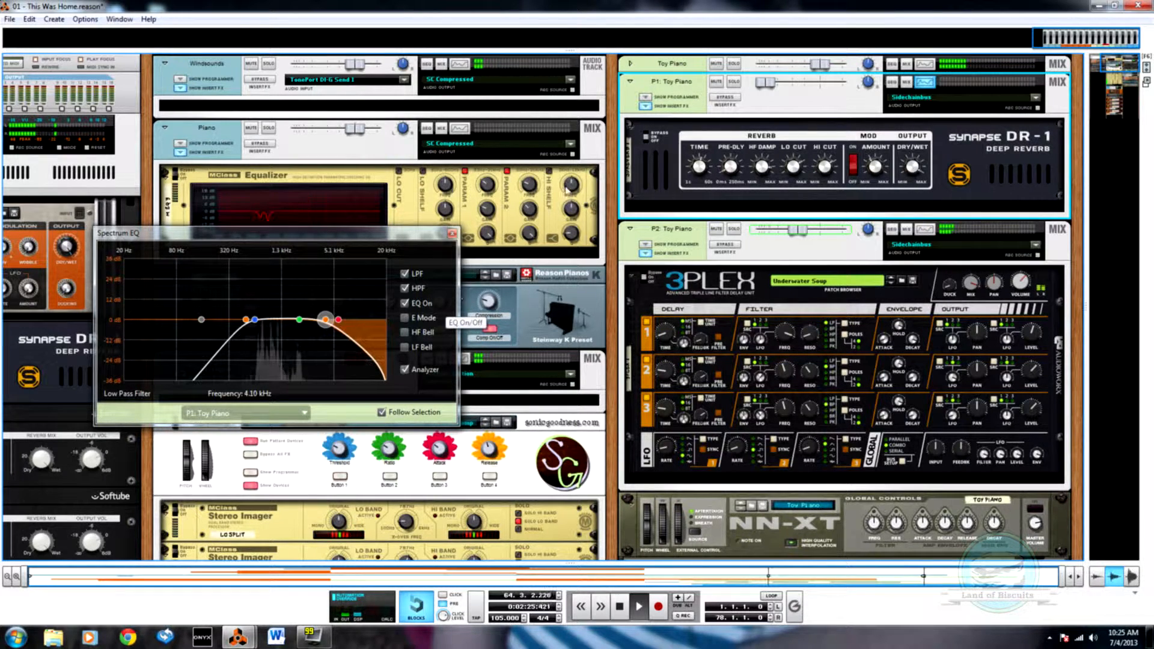
{"action": "key", "text": "F7"}
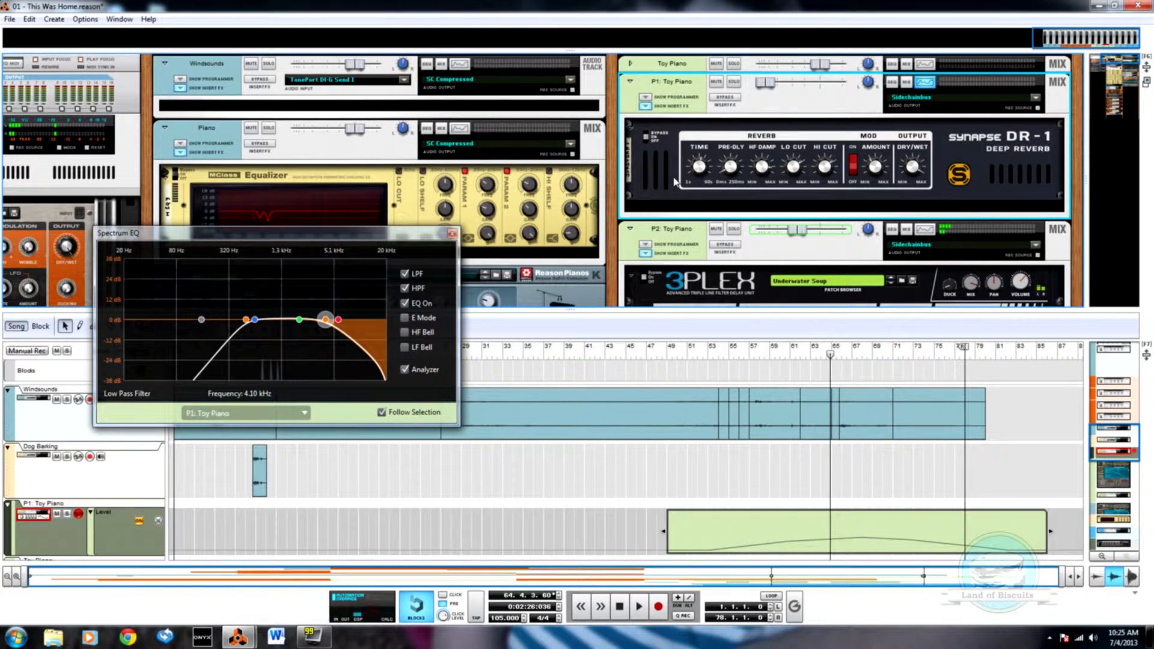
{"action": "left_click", "coordinate": [363, 603]}
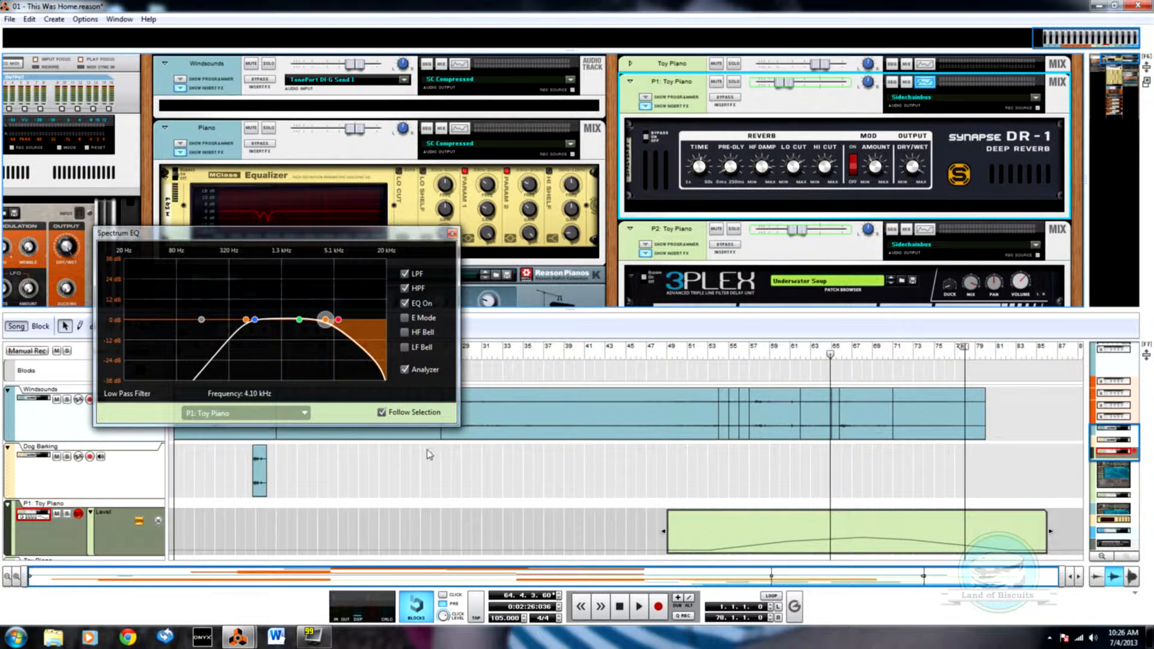
Step: Move the low mid EQ band of the P1: Toy Piano channel to 732.9 Hz
{"action": "key", "text": "F6"}
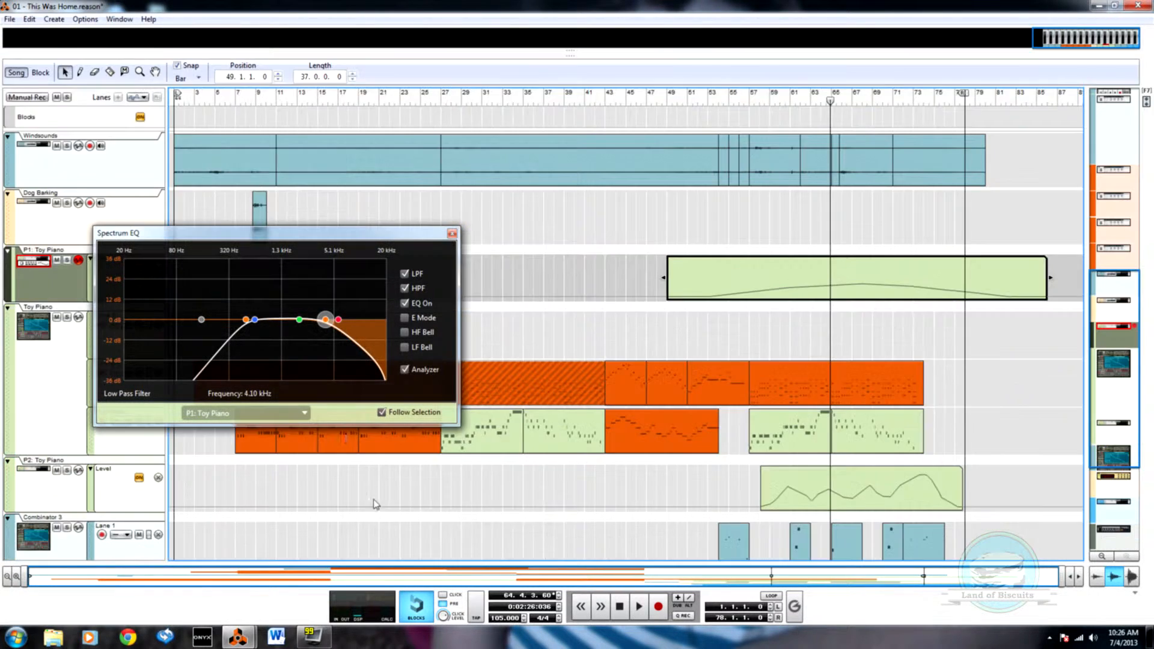
{"action": "key", "text": "F6"}
{"action": "left_click_drag", "start_coordinate": [254, 319], "coordinate": [259, 320]}
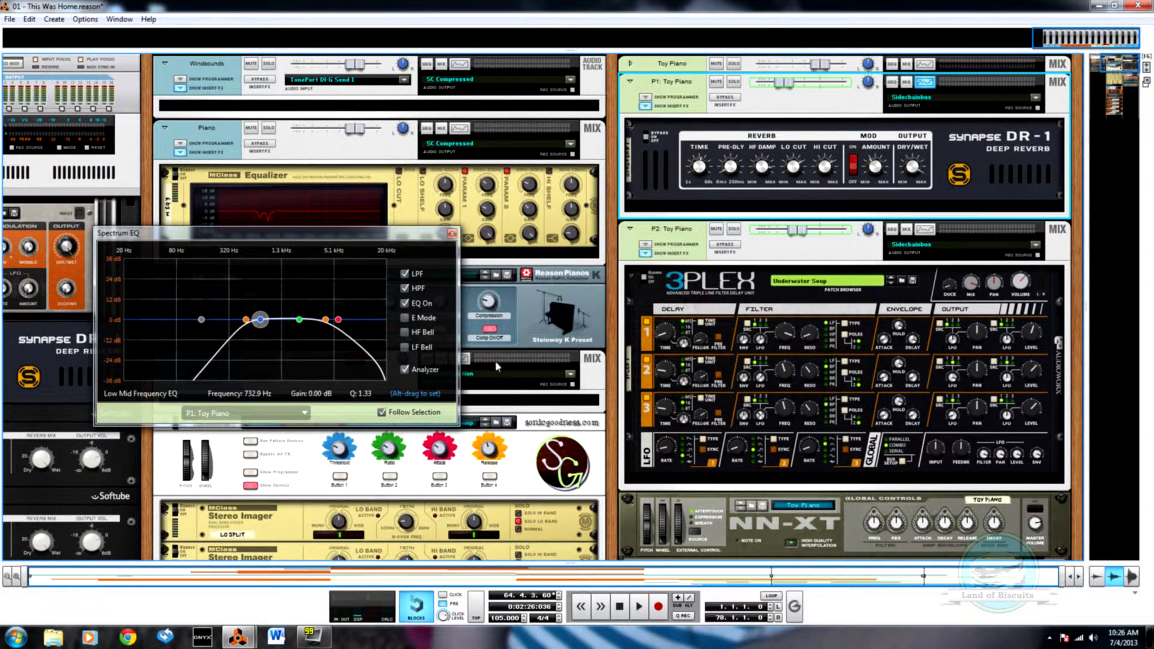
Step: Move the song position to bar 58 and close the Spectrum EQ window
{"action": "key", "text": "F7"}
{"action": "left_click_drag", "start_coordinate": [831, 104], "coordinate": [759, 120]}
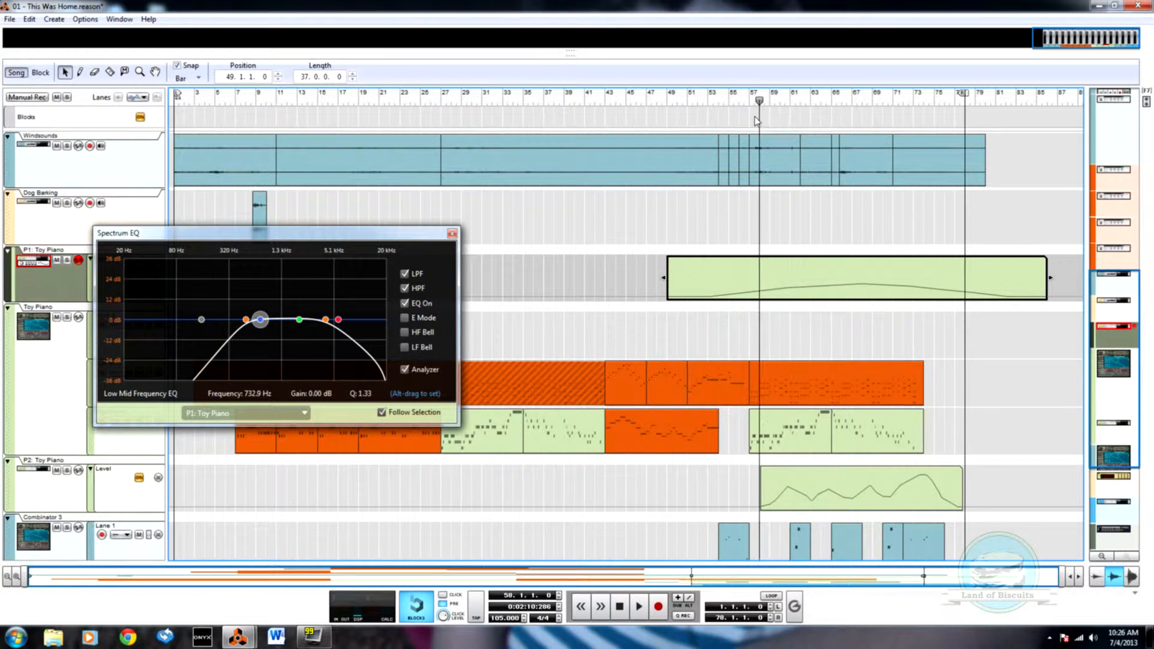
{"action": "key", "text": "F6"}
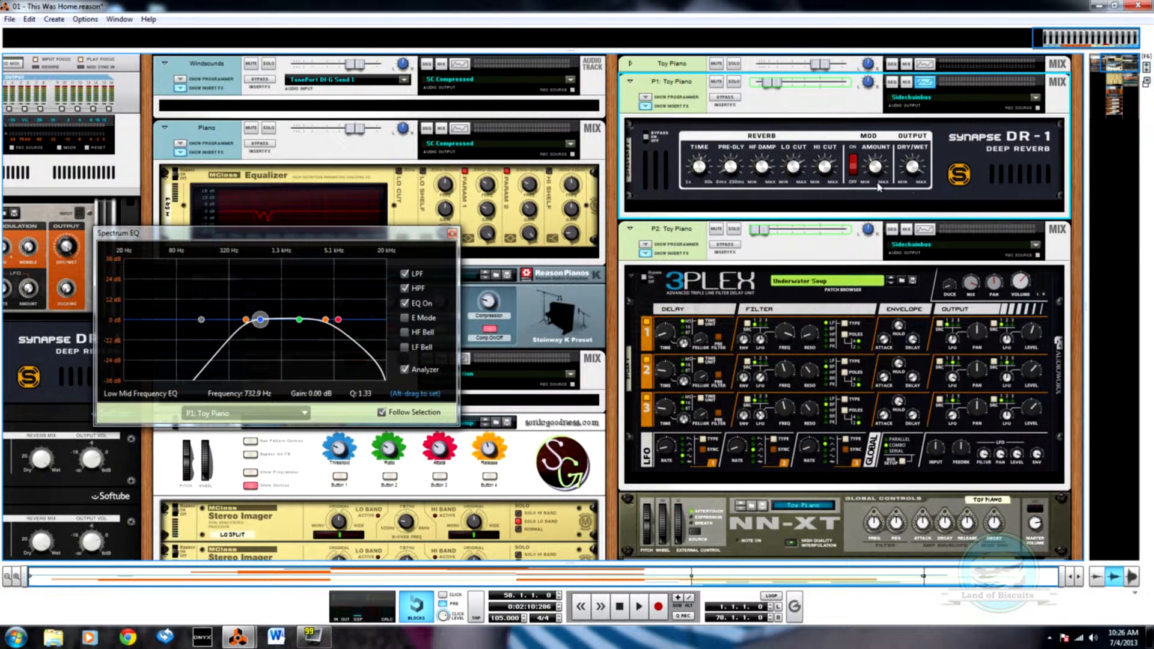
{"action": "left_click", "coordinate": [453, 234]}
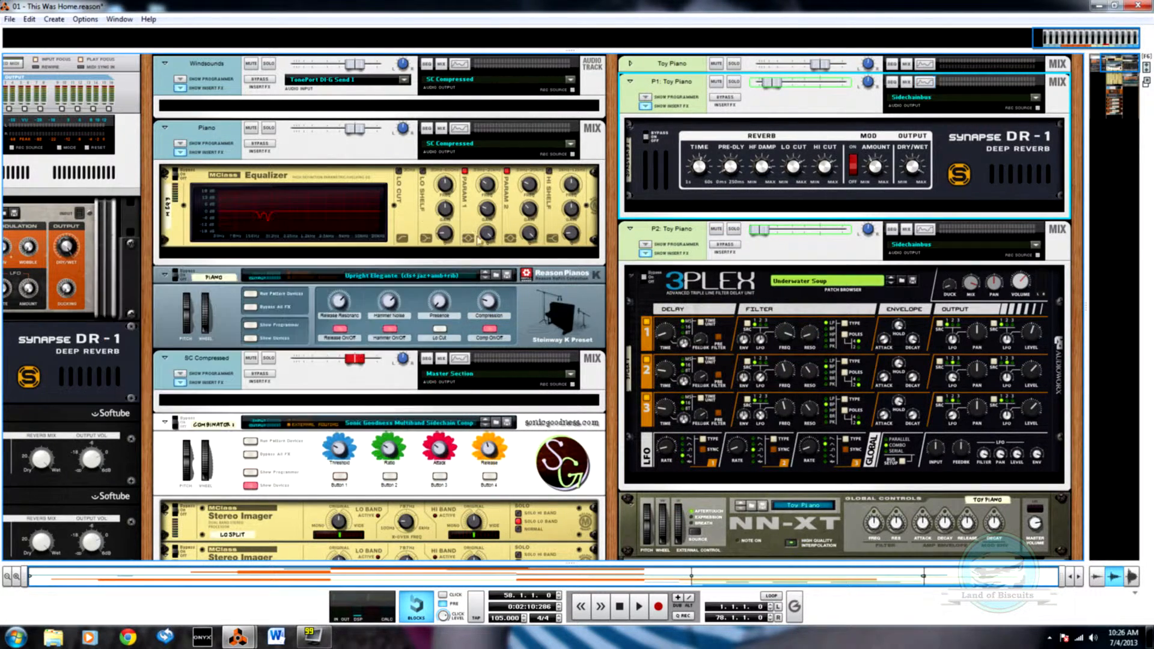
Step: Look over the mixer and sequencer, and play the song from bar 58 with the Toy Piano devices in view
{"action": "key", "text": "F7"}
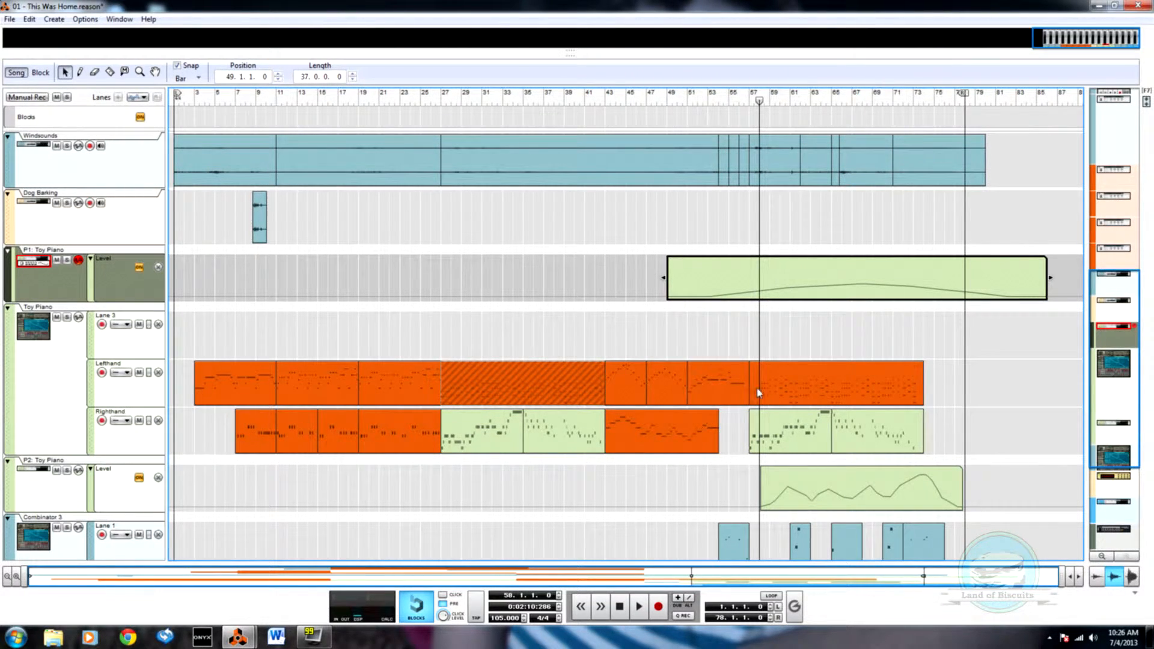
{"action": "key", "text": "F6"}
{"action": "key", "text": "F5"}
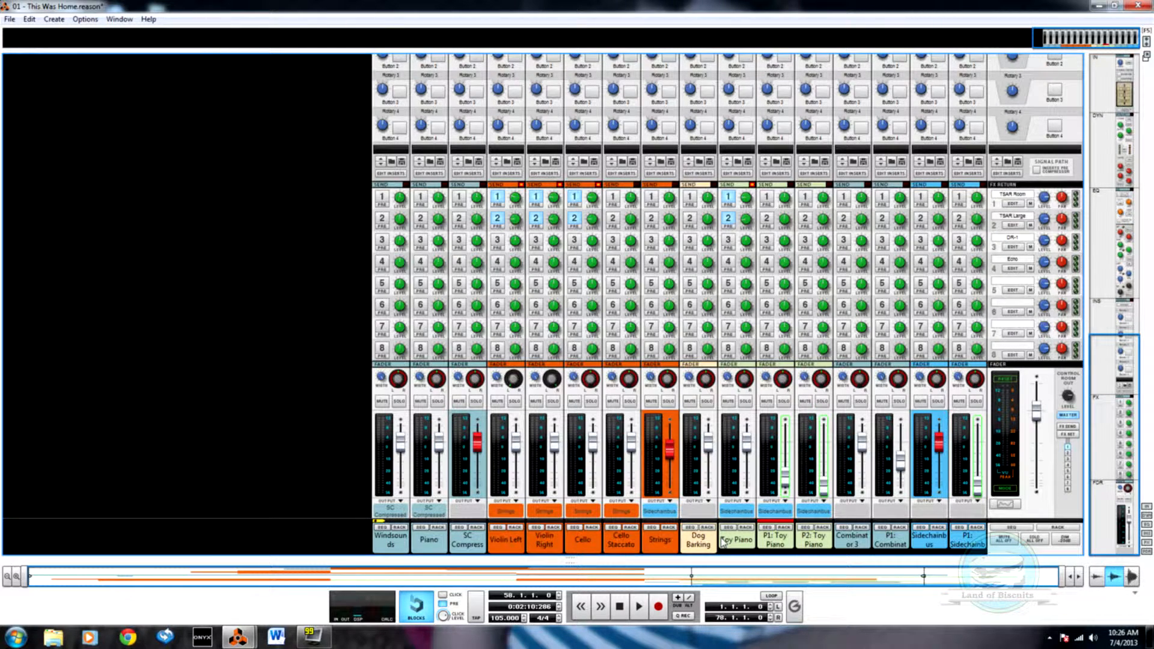
{"action": "key", "text": "F7"}
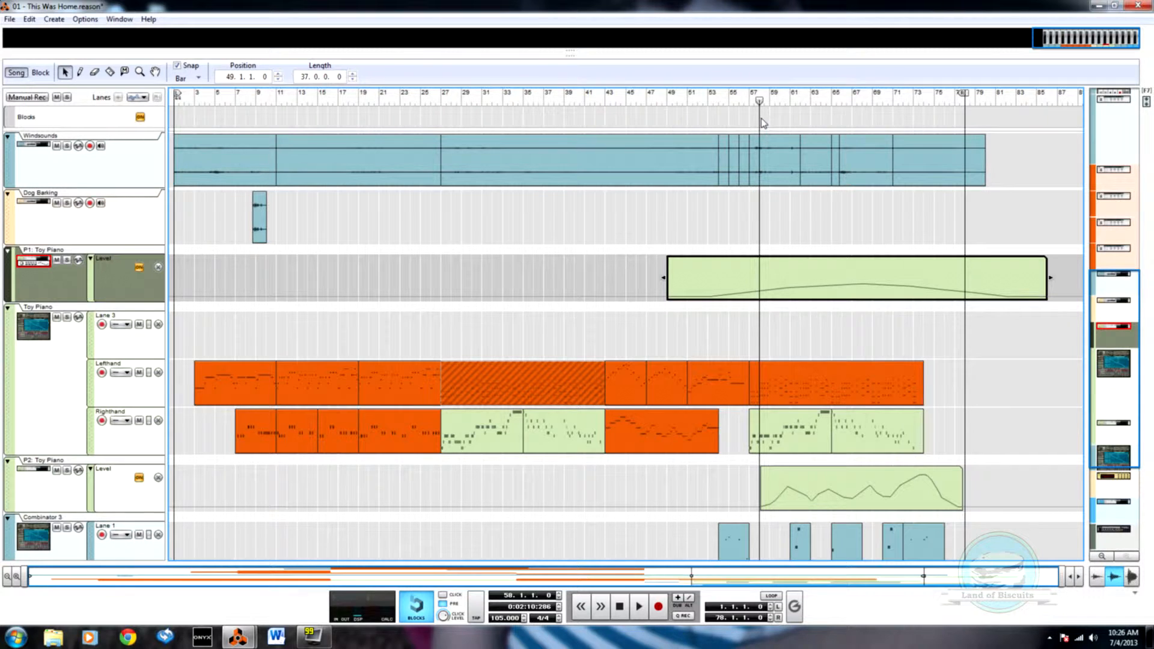
{"action": "key", "text": "F6"}
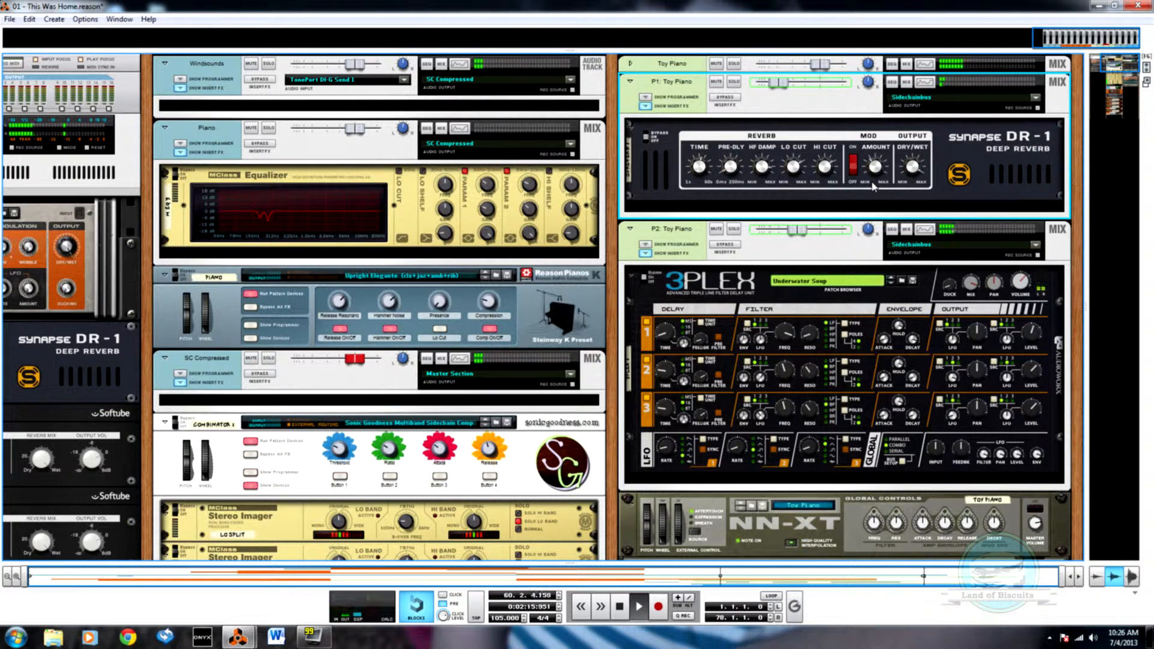
Step: Reopen the P1: Toy Piano Spectrum EQ, set the high mid band to 1.83 kHz at -8.89 dB, and enable E Mode
{"action": "left_click", "coordinate": [924, 82]}
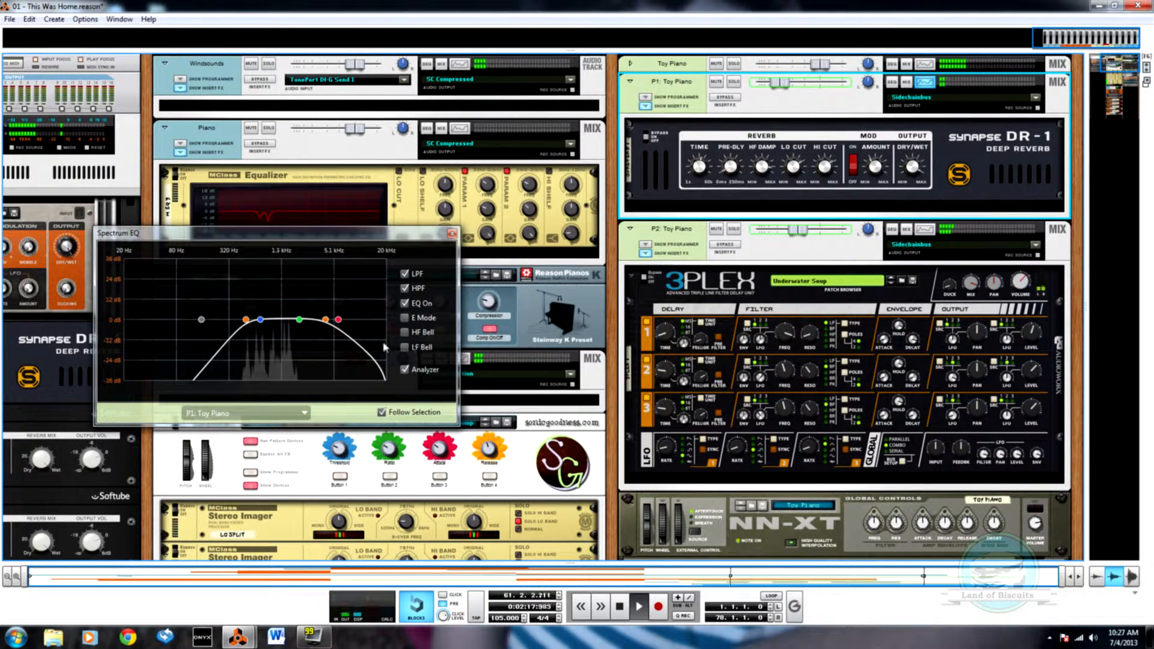
{"action": "mouse_move", "coordinate": [299, 321]}
{"action": "left_mouse_down"}
{"action": "mouse_move", "coordinate": [295, 330]}
{"action": "mouse_move", "coordinate": [260, 315]}
{"action": "mouse_move", "coordinate": [295, 335]}
{"action": "left_mouse_up"}
{"action": "left_click", "coordinate": [405, 318]}
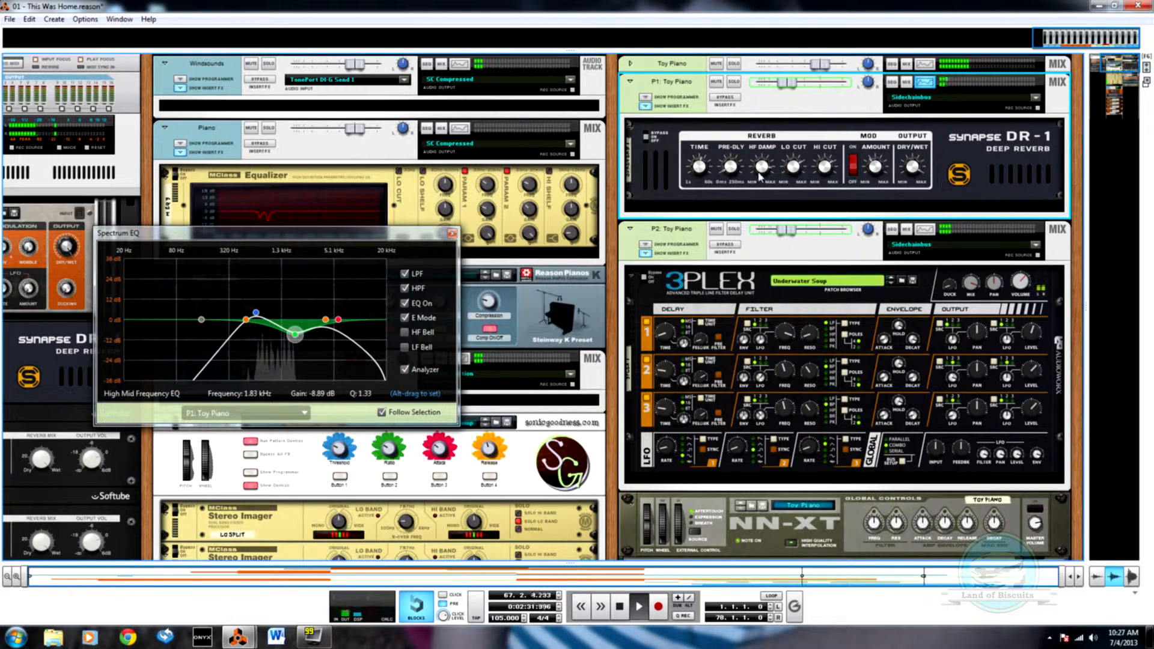
Step: Check the P1: Toy Piano level automation against the playing song and stop playback
{"action": "key", "text": "Tab"}
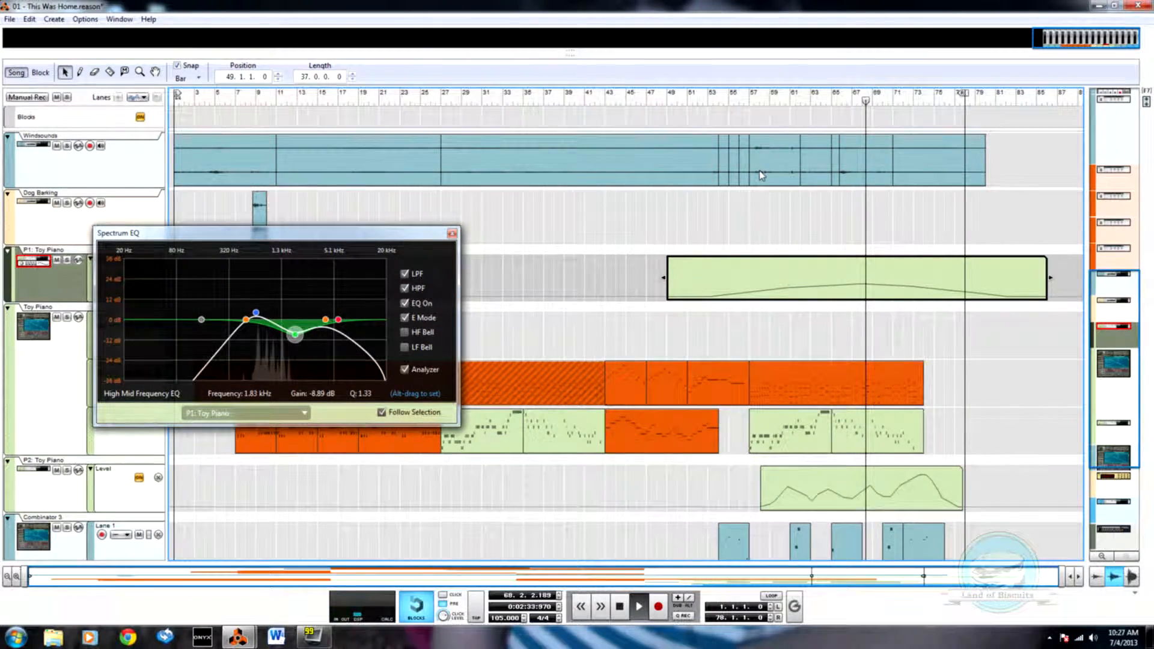
{"action": "key", "text": "Tab"}
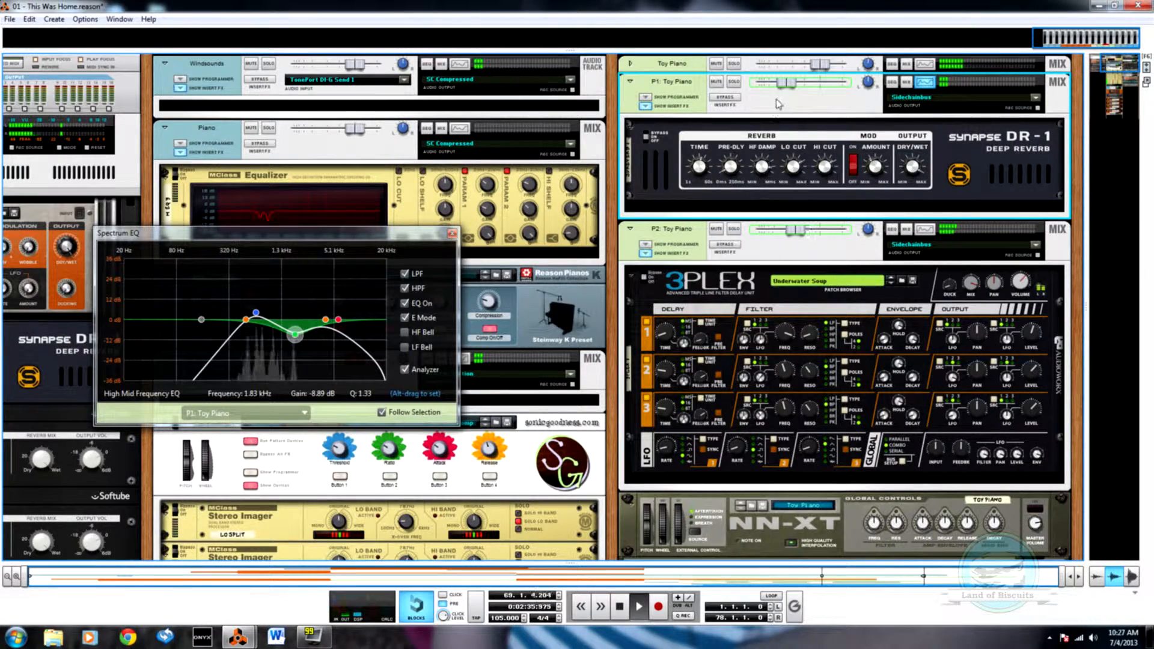
{"action": "key", "text": "F7"}
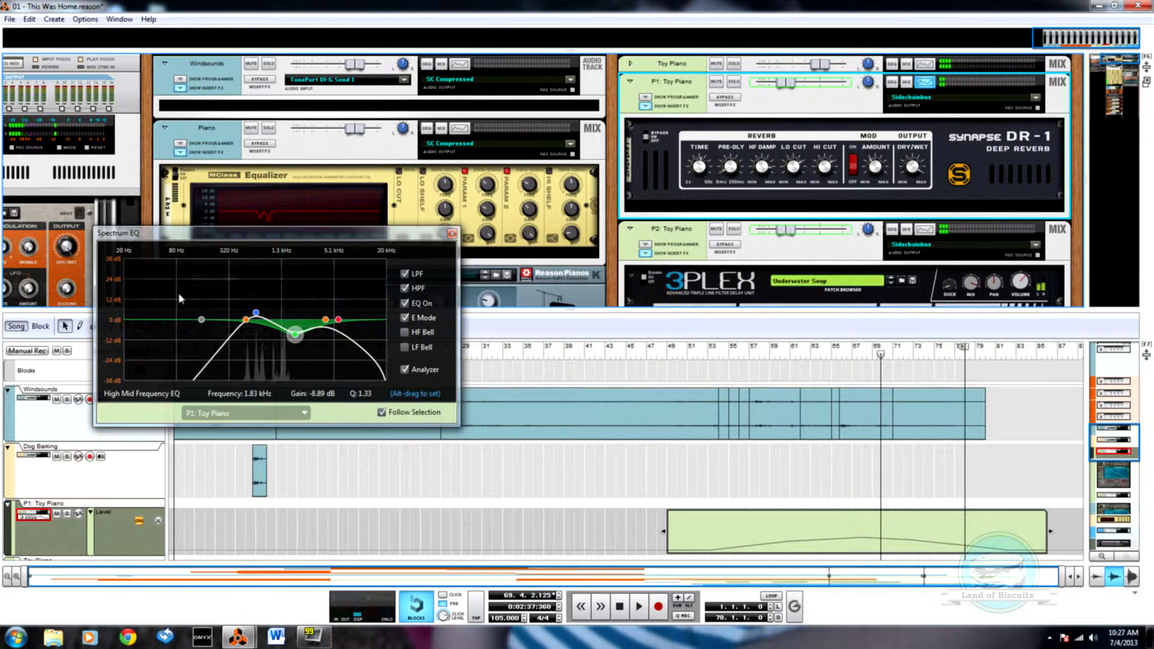
Step: Close the Spectrum EQ window and save the song
{"action": "left_click", "coordinate": [452, 233]}
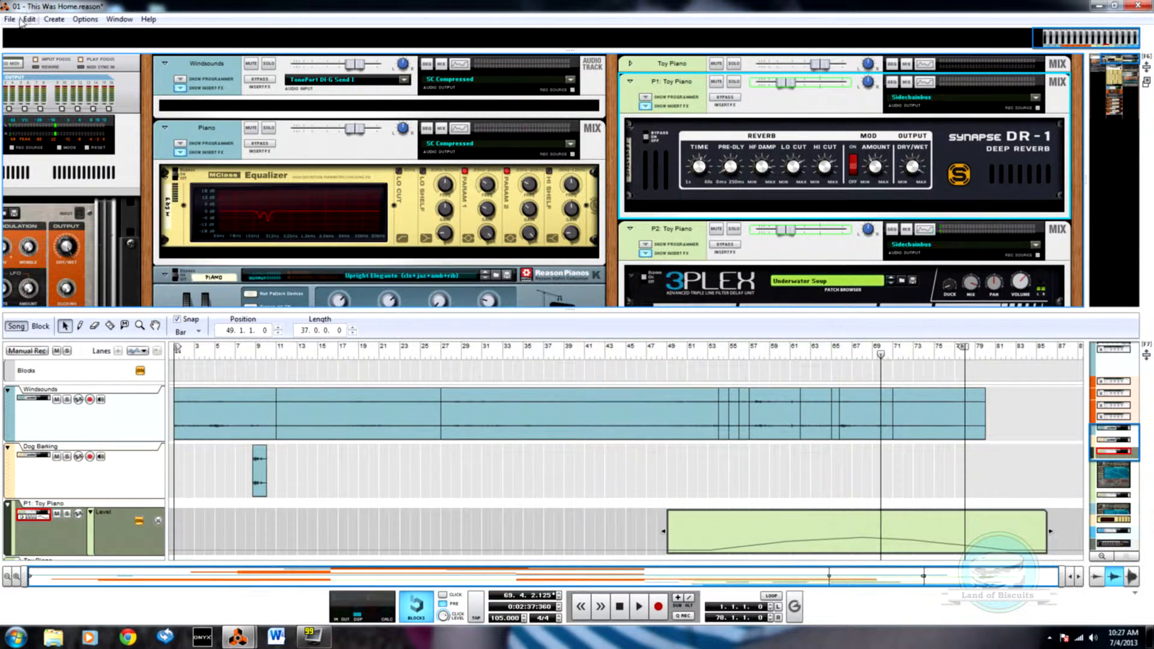
{"action": "left_click", "coordinate": [10, 19]}
{"action": "left_click", "coordinate": [27, 96]}
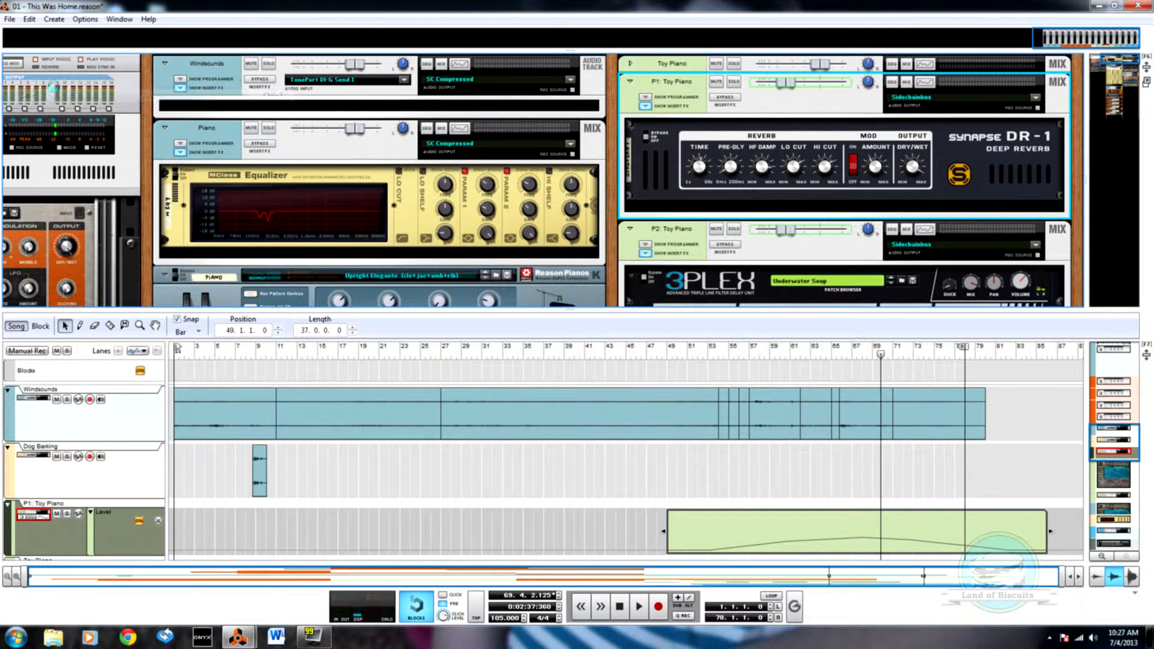
Step: Export the song as a WAVE file, replacing the existing 01 - This Was Home, and accept the export settings
{"action": "left_click", "coordinate": [10, 18]}
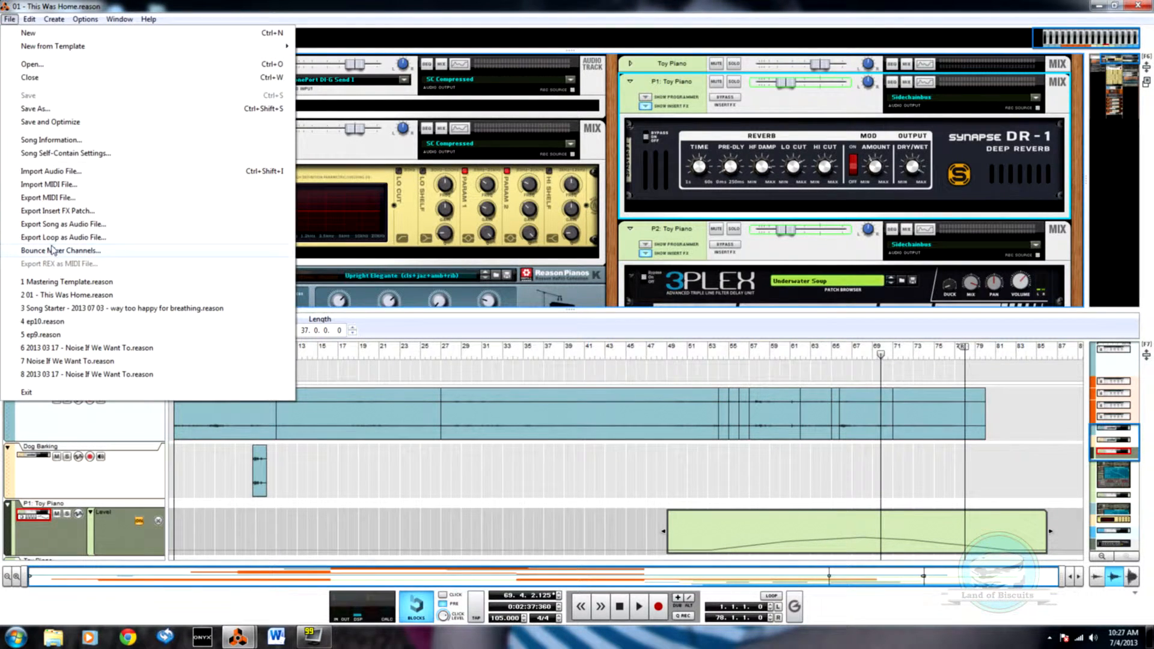
{"action": "left_click", "coordinate": [75, 224]}
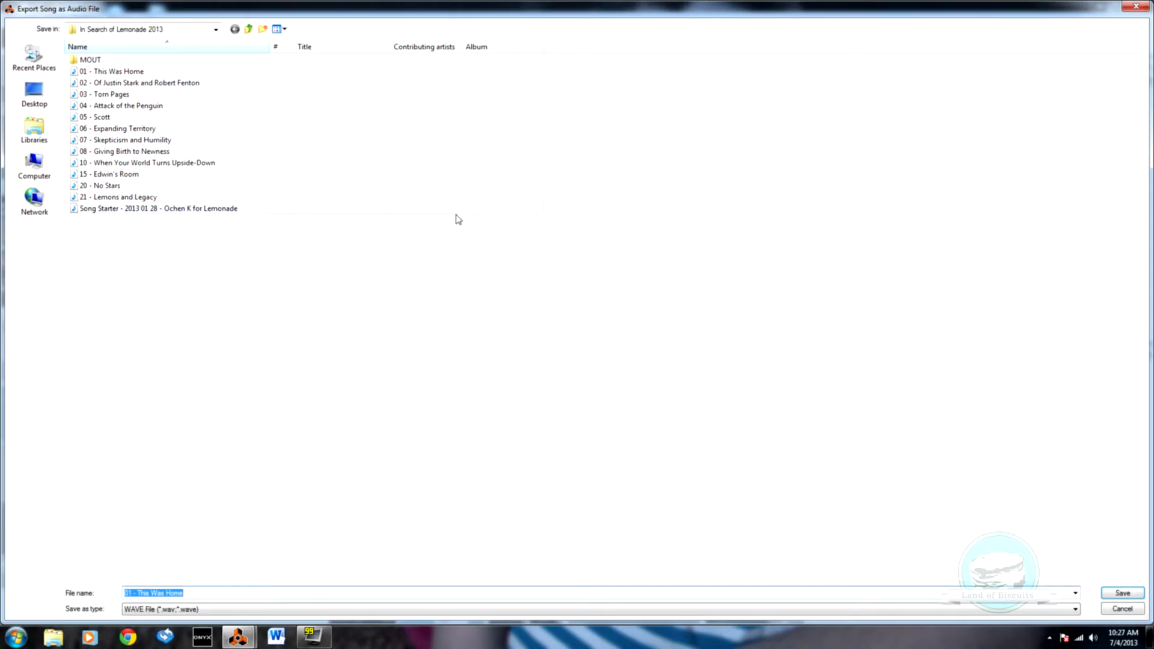
{"action": "left_click", "coordinate": [161, 72]}
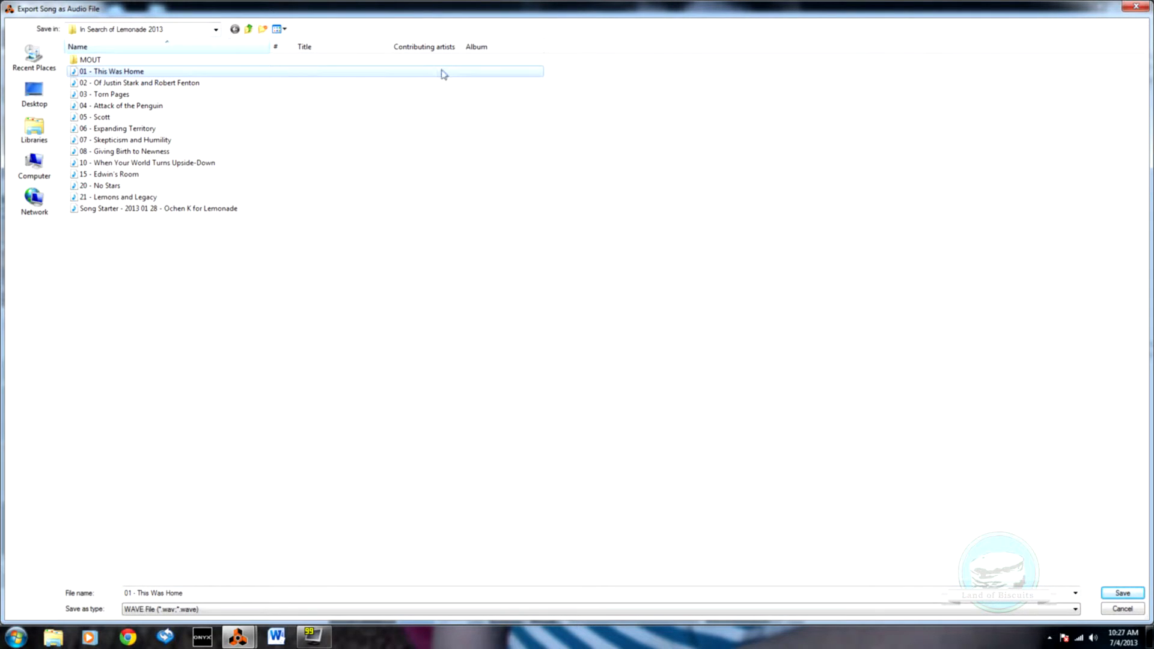
{"action": "left_click", "coordinate": [1122, 593]}
{"action": "left_click", "coordinate": [613, 318]}
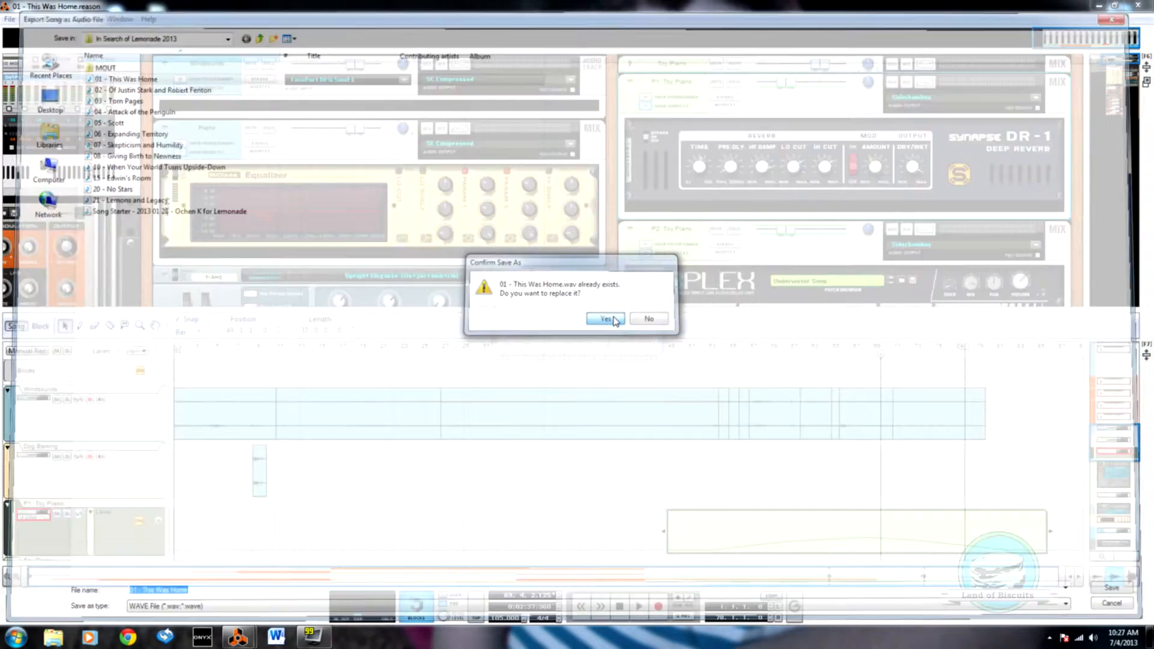
{"action": "left_click", "coordinate": [631, 299]}
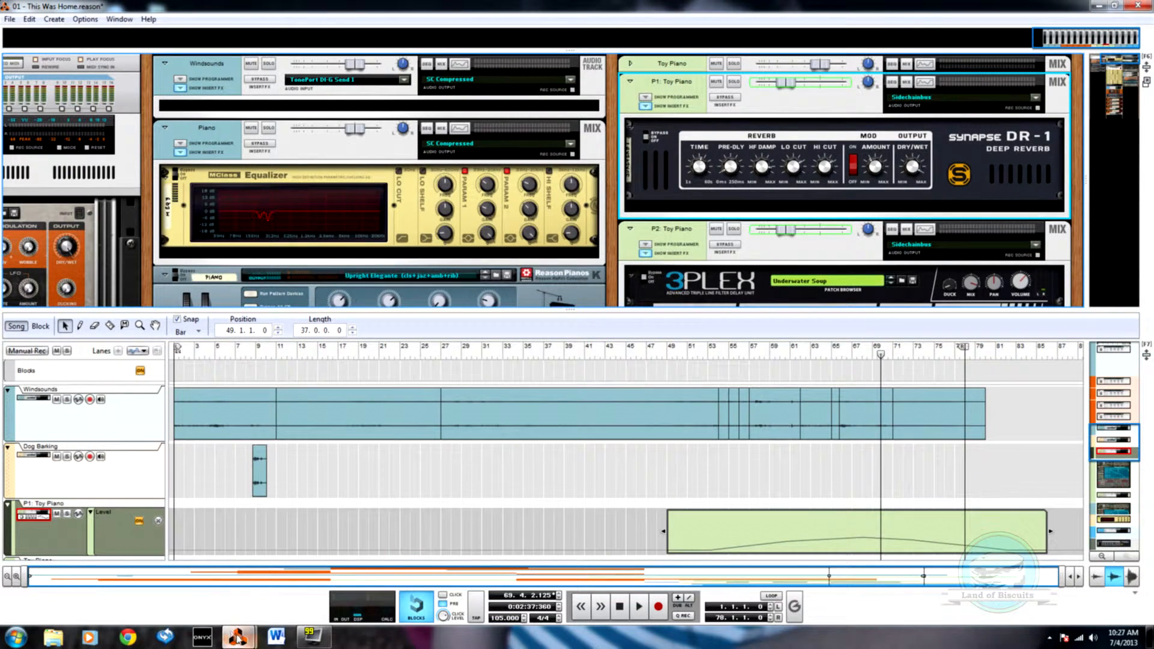
{"action": "mouse_move", "coordinate": [239, 638]}
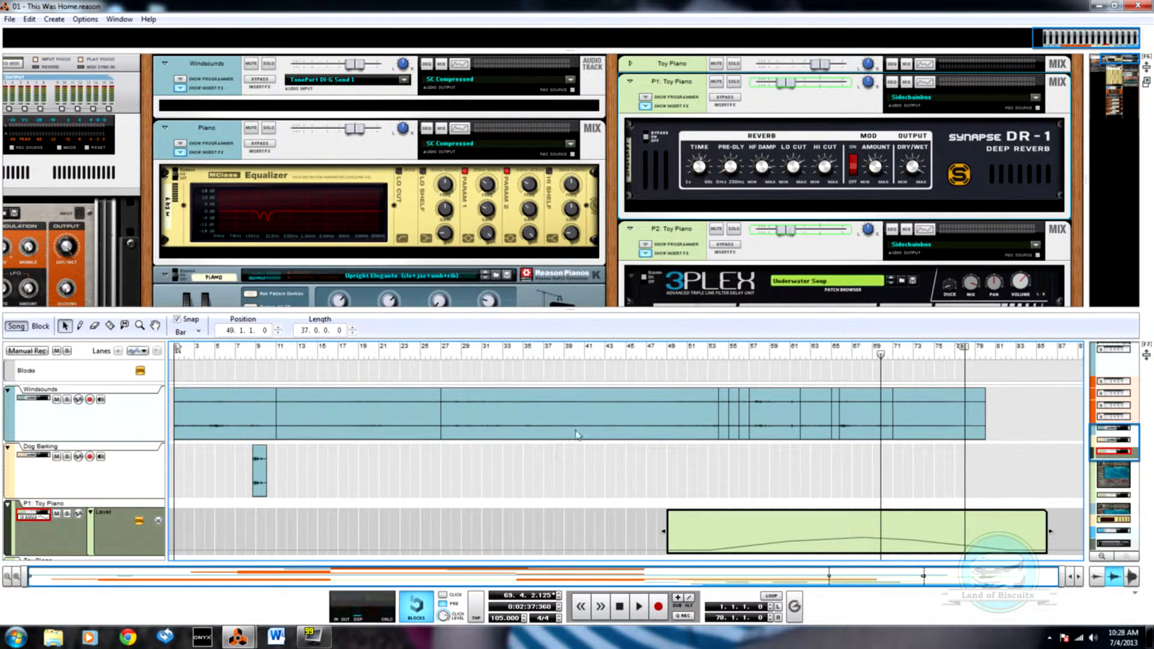
{"action": "key", "text": "F7"}
{"action": "key", "text": "F7"}
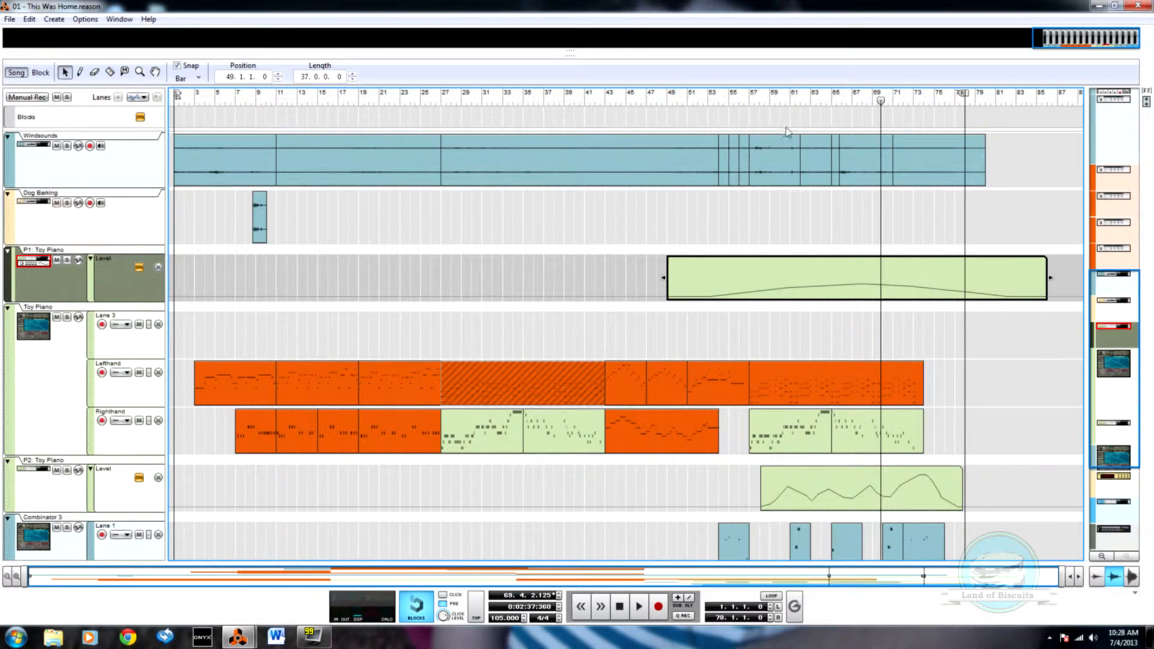
{"action": "key", "text": "F7"}
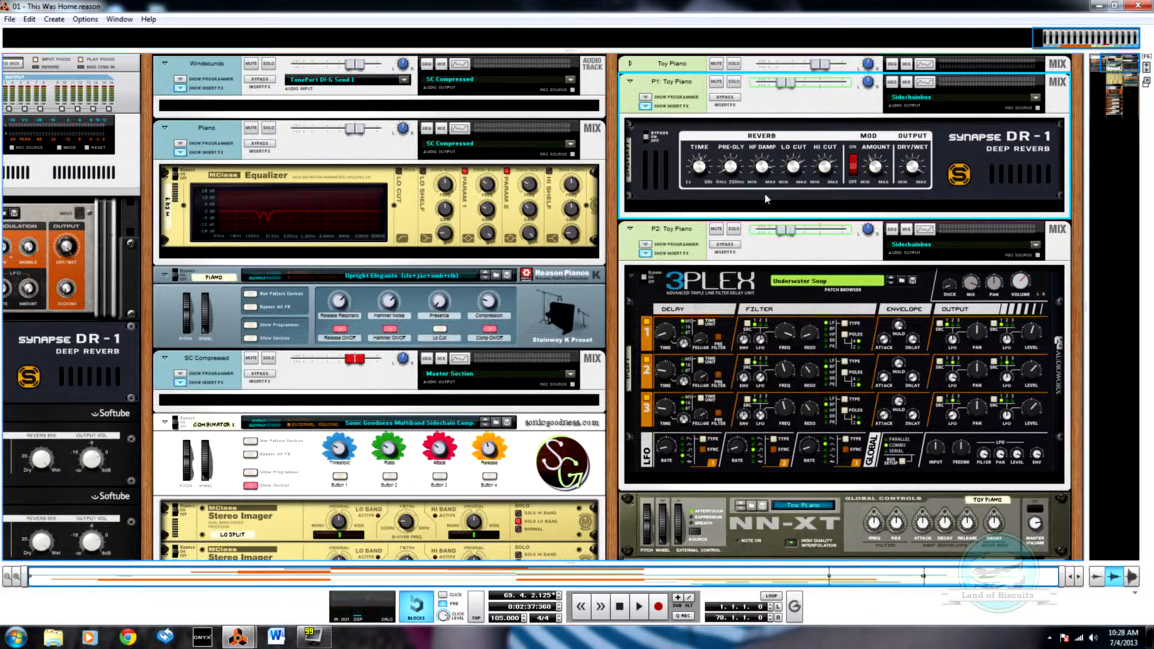
{"action": "key", "text": "F5"}
{"action": "key", "text": "F7"}
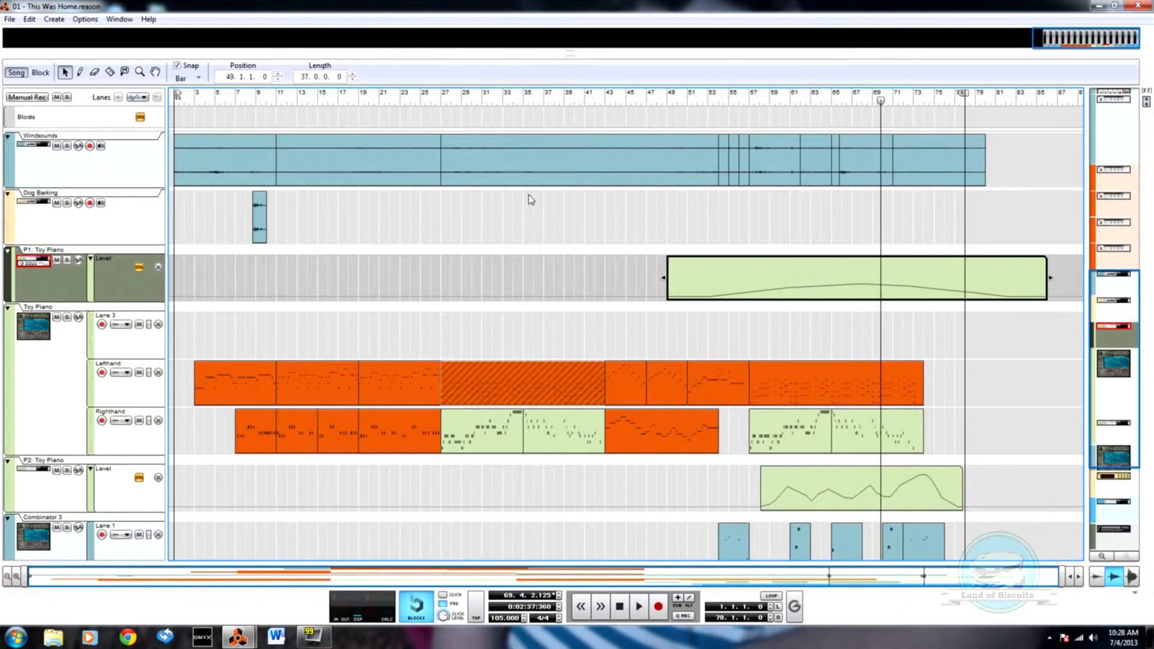
Step: Switch to the Mastering Template song and delete the old audio clip from the 01 track
{"action": "mouse_move", "coordinate": [238, 635]}
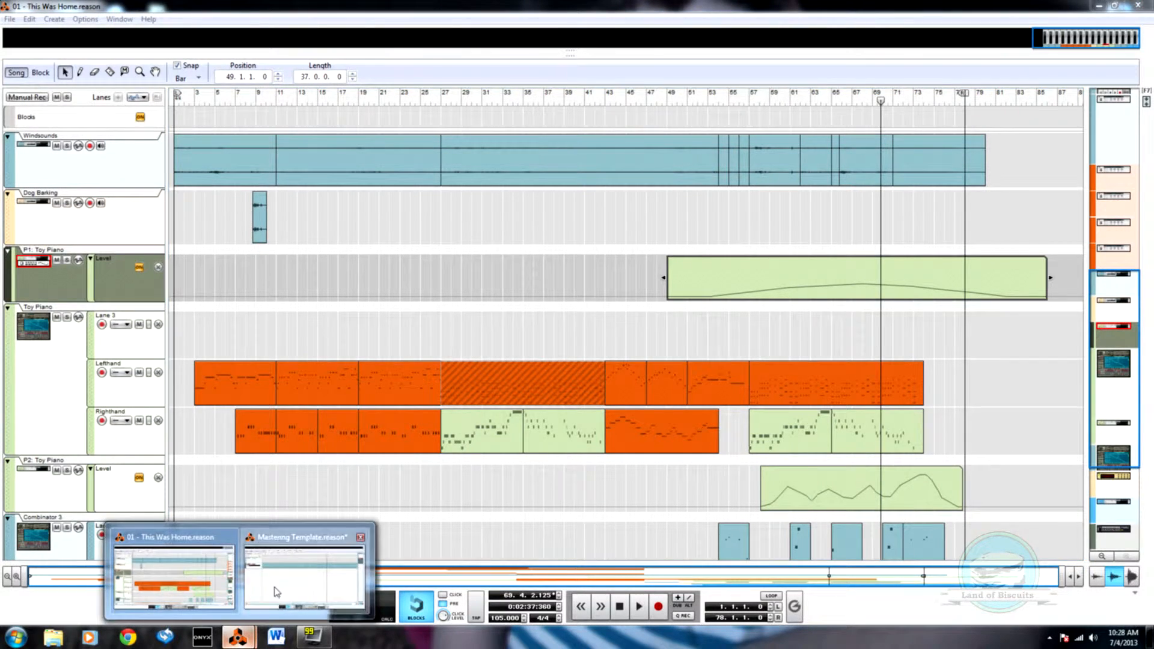
{"action": "left_click", "coordinate": [313, 571]}
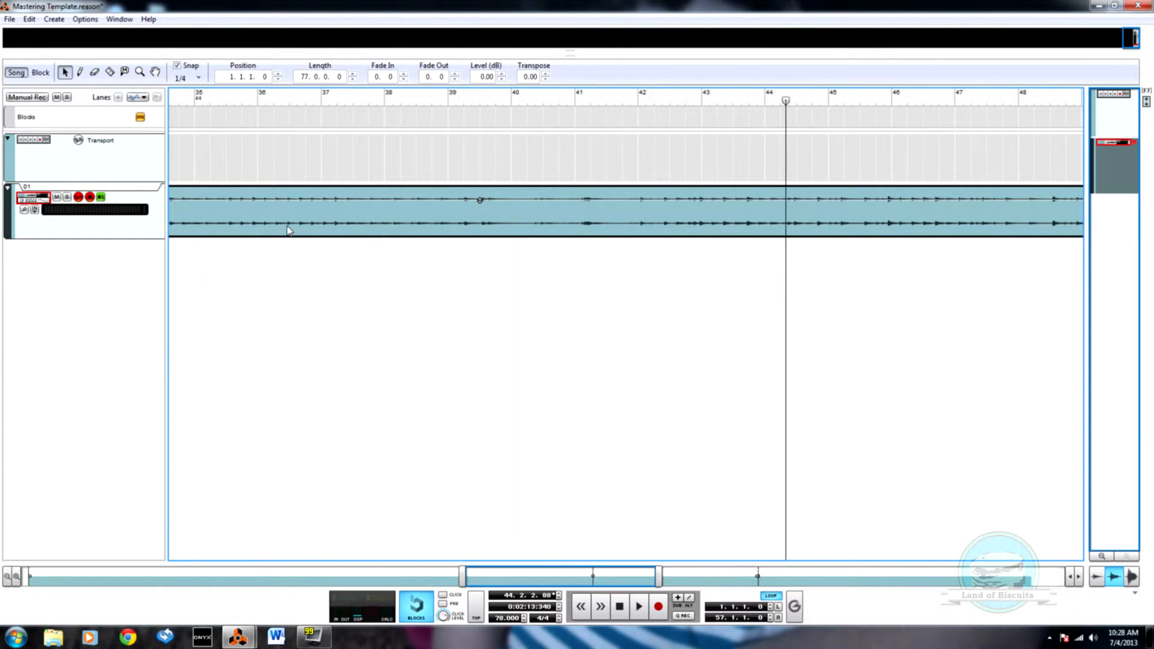
{"action": "key", "text": "Delete"}
{"action": "left_click", "coordinate": [9, 19]}
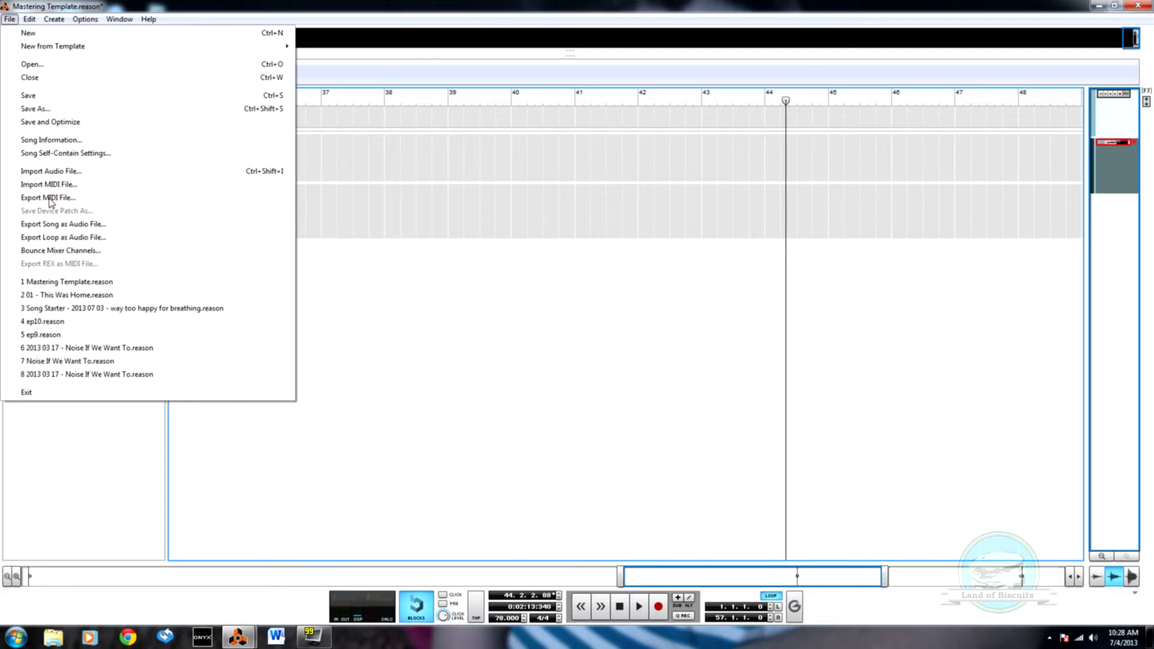
{"action": "left_click", "coordinate": [76, 174]}
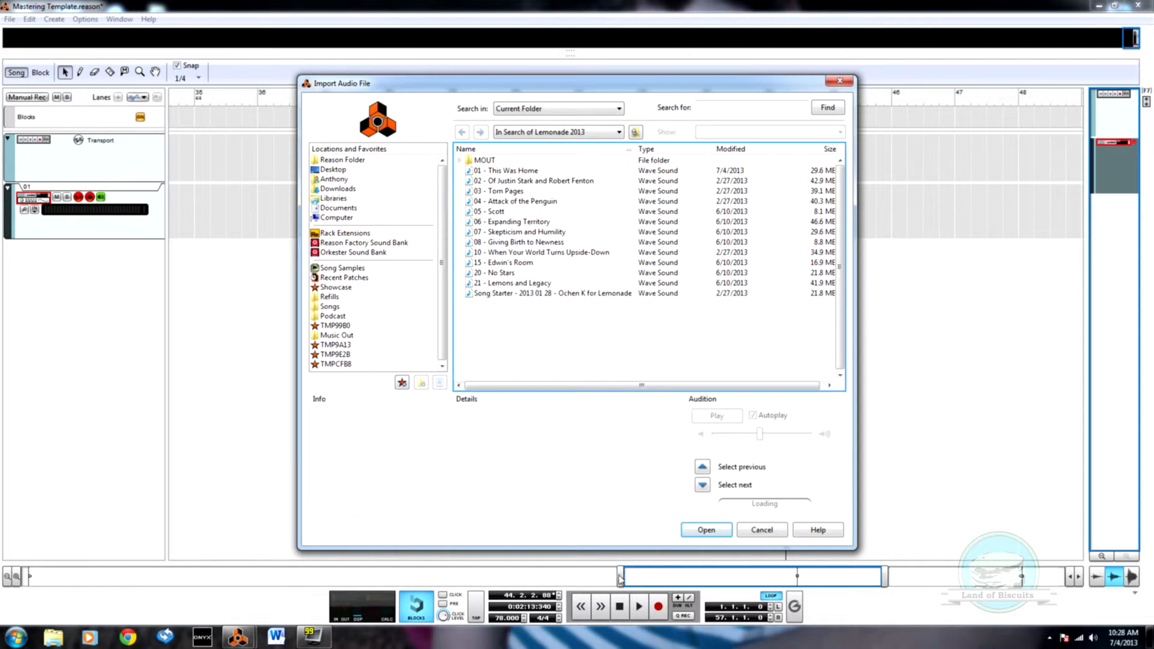
{"action": "left_click", "coordinate": [774, 535]}
Step: Move the song position to bar 1 and import the audio file 01 - This Was Home onto the 01 track
{"action": "left_click_drag", "start_coordinate": [619, 575], "coordinate": [27, 576]}
{"action": "left_click", "coordinate": [176, 100]}
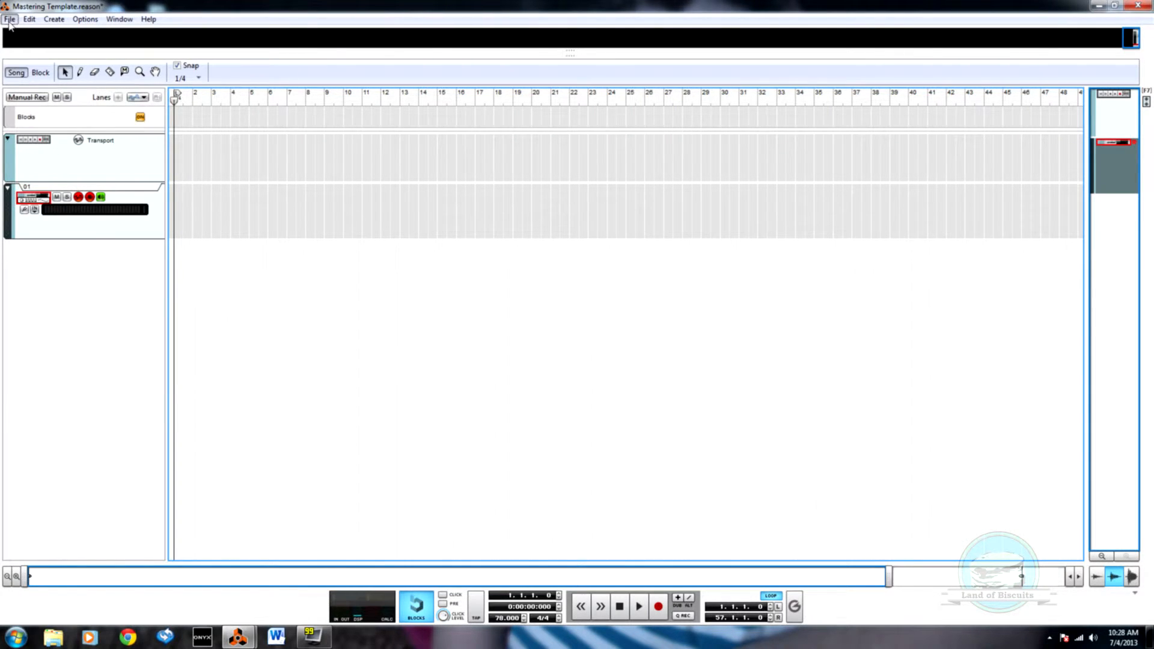
{"action": "left_click", "coordinate": [10, 20]}
{"action": "left_click", "coordinate": [57, 171]}
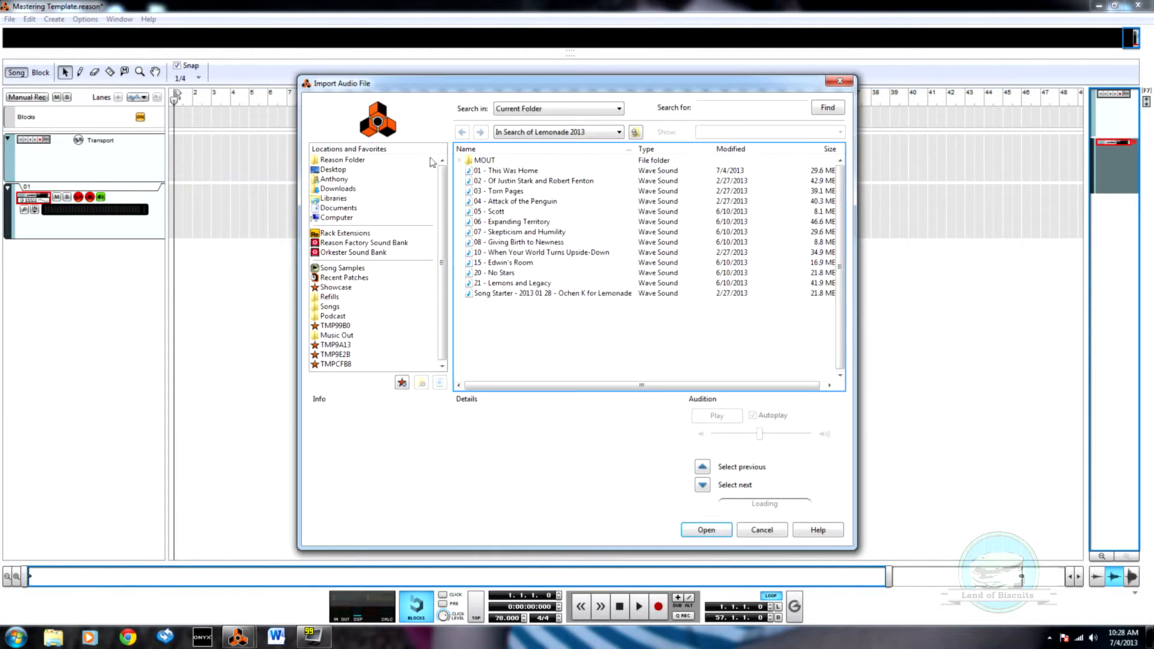
{"action": "left_click", "coordinate": [488, 172]}
{"action": "left_click", "coordinate": [715, 528]}
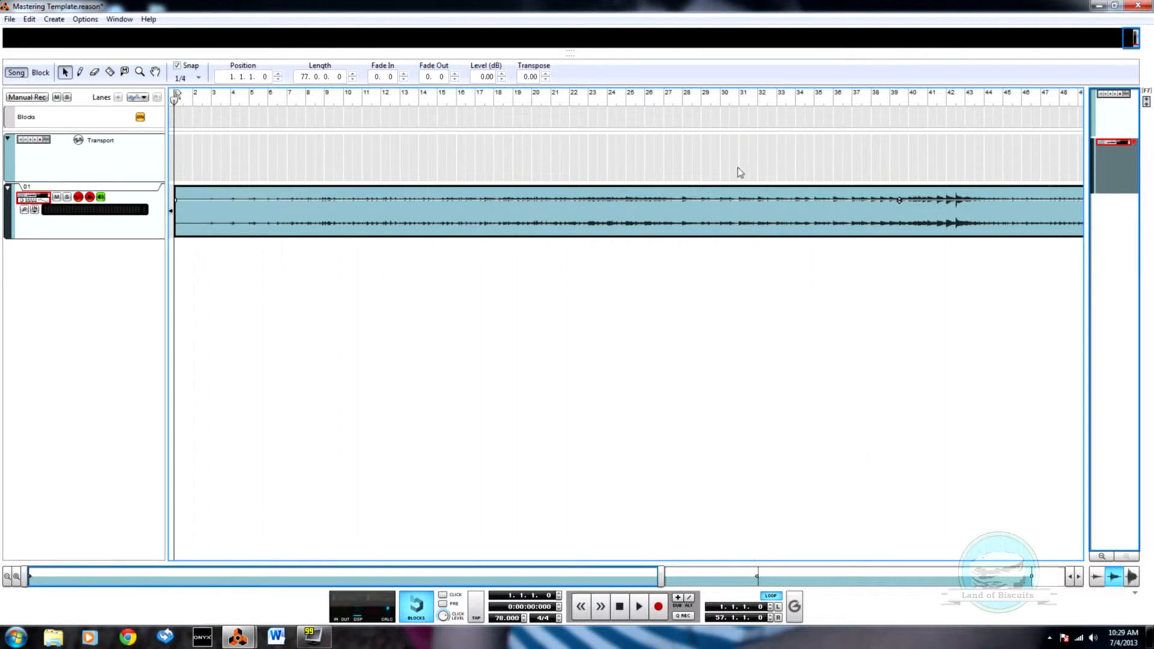
Step: Disable stretch on the imported clip in the 01 track and trim both the song end and the clip to bar 57
{"action": "right_click", "coordinate": [727, 216]}
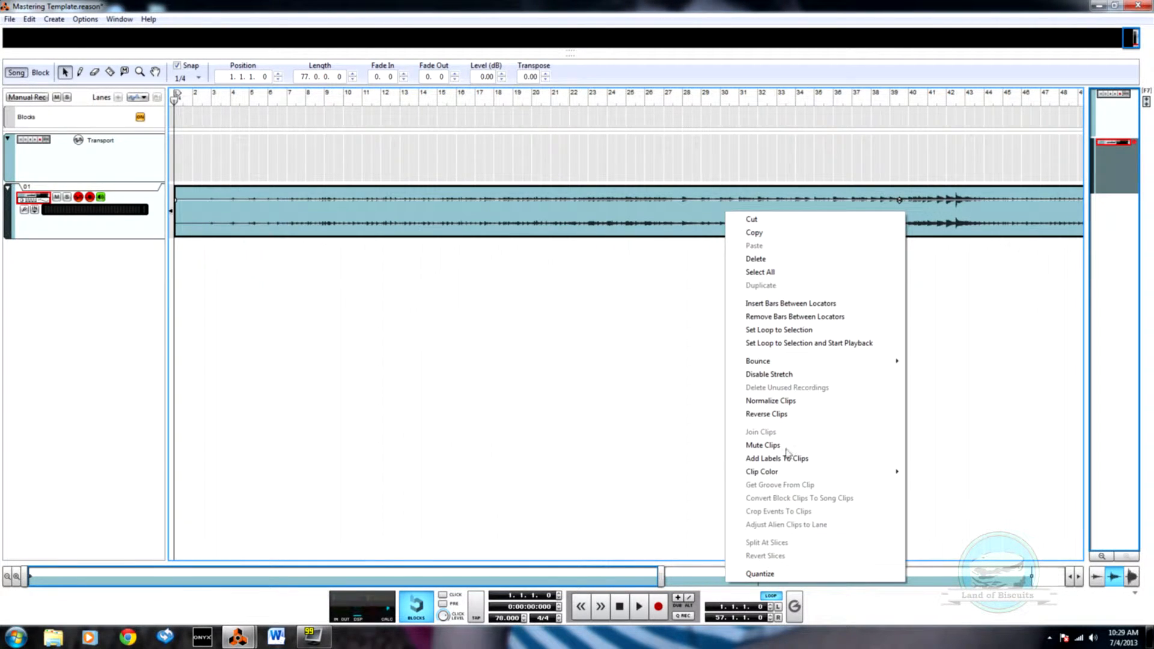
{"action": "left_click", "coordinate": [798, 374]}
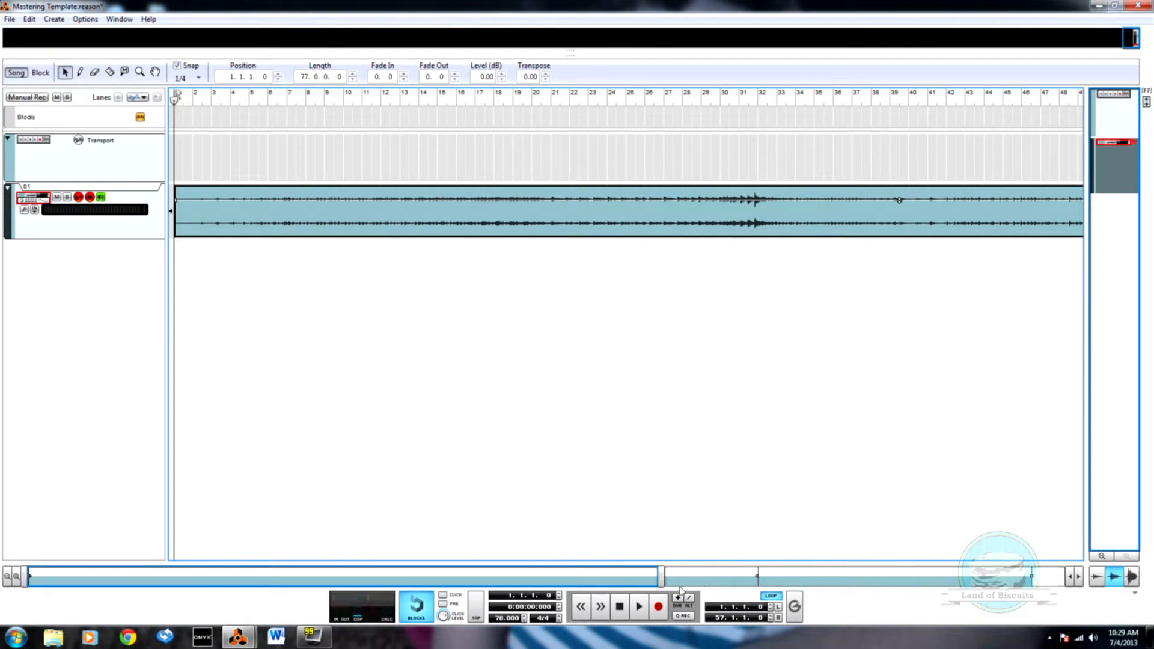
{"action": "left_click_drag", "start_coordinate": [659, 578], "coordinate": [1000, 579]}
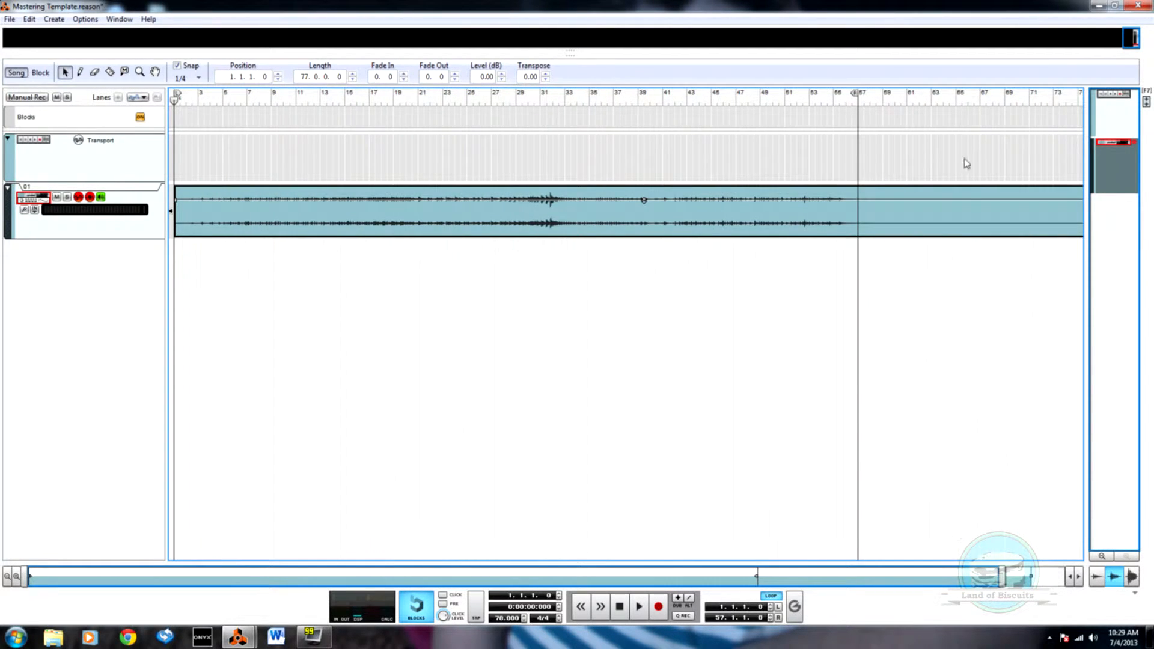
{"action": "left_click_drag", "start_coordinate": [1000, 576], "coordinate": [1004, 575]}
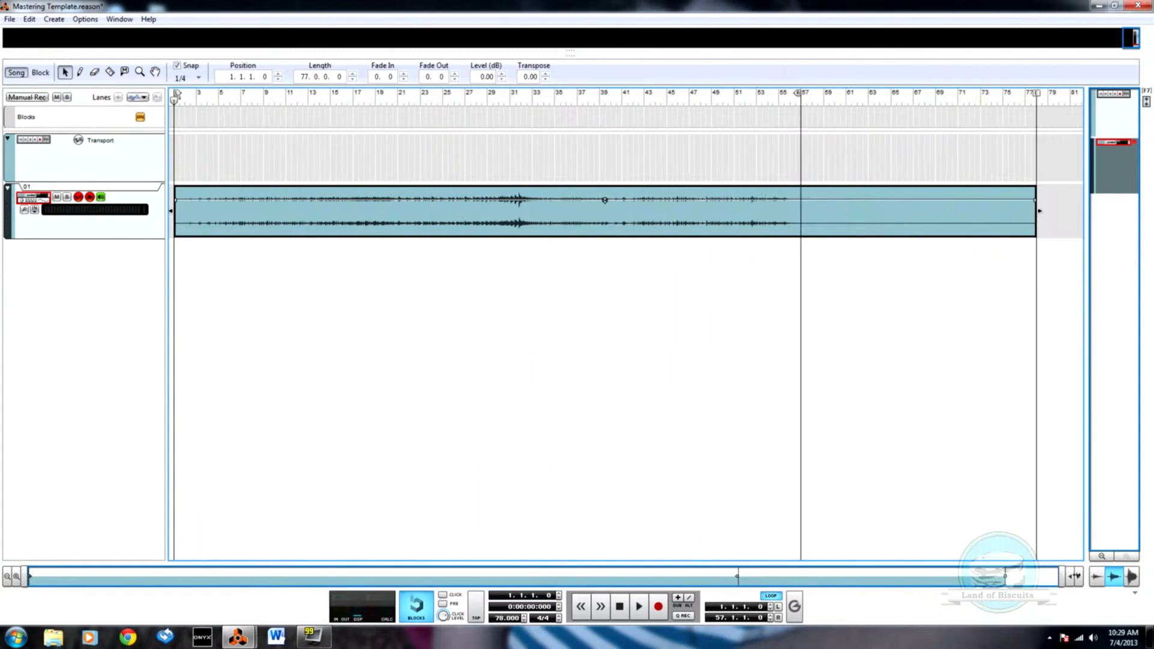
{"action": "left_click_drag", "start_coordinate": [1034, 93], "coordinate": [804, 103]}
{"action": "left_click_drag", "start_coordinate": [1032, 211], "coordinate": [802, 208]}
Step: Normalize the audio clip and lower its clip level to -4.02 dB
{"action": "right_click", "coordinate": [441, 216]}
{"action": "left_click", "coordinate": [476, 404]}
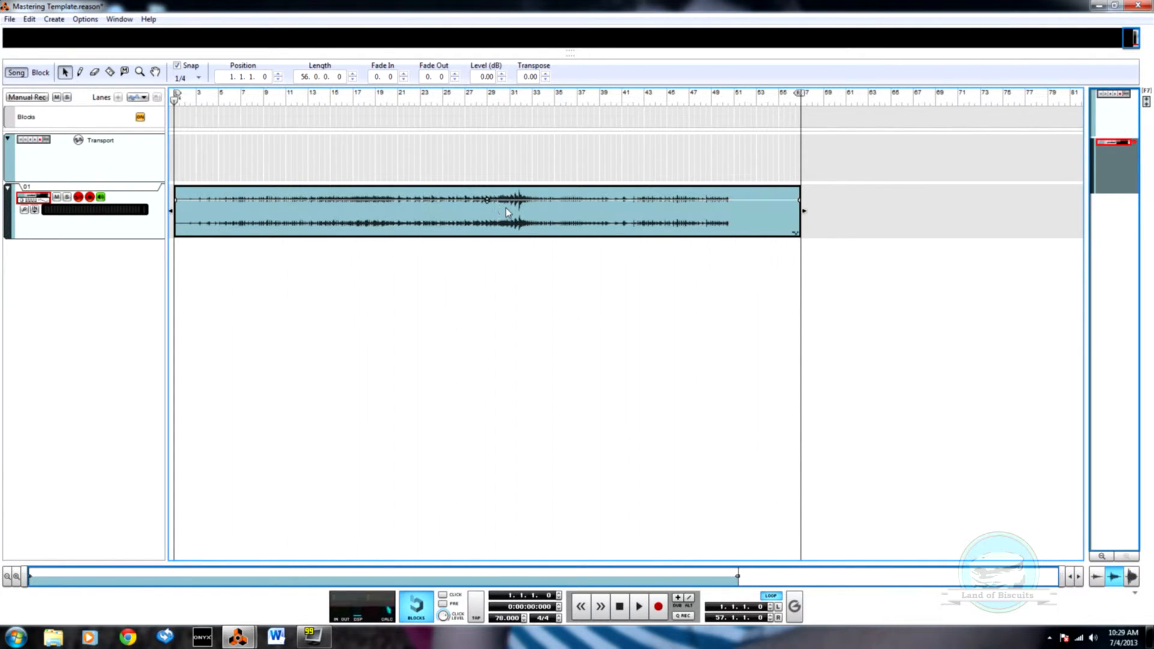
{"action": "left_click_drag", "start_coordinate": [486, 200], "coordinate": [487, 217]}
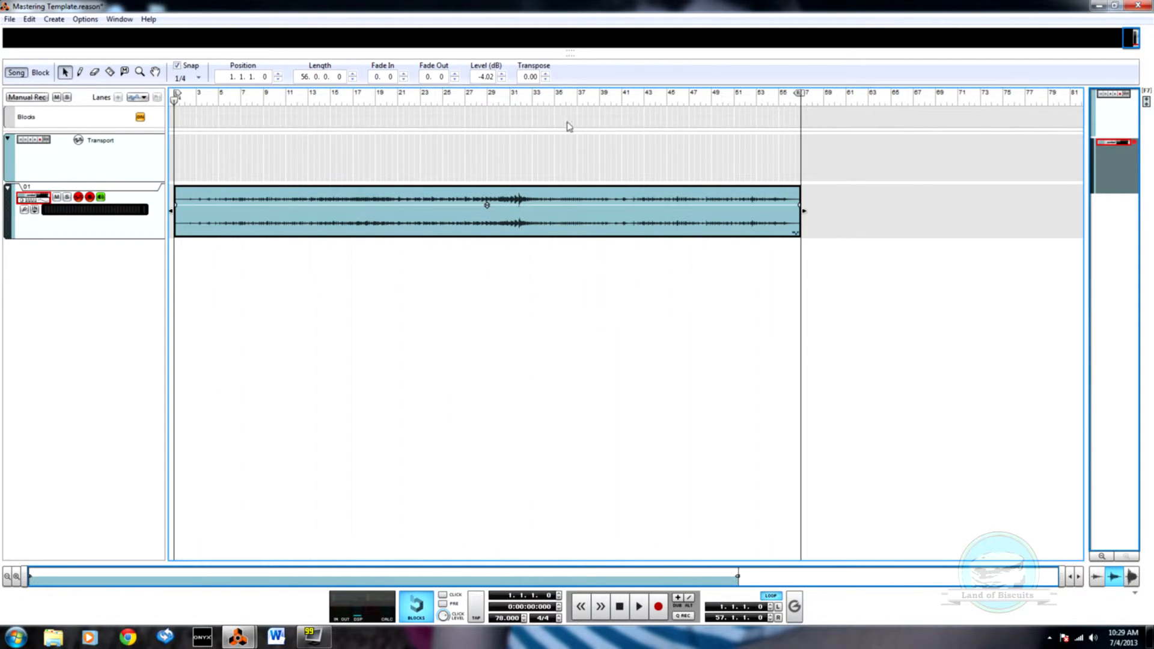
Step: Play the song from about bar 32 and from bar 41 while examining the compressor, maximizer and equalizer devices in the rack
{"action": "left_click", "coordinate": [529, 100]}
{"action": "key", "text": "F6"}
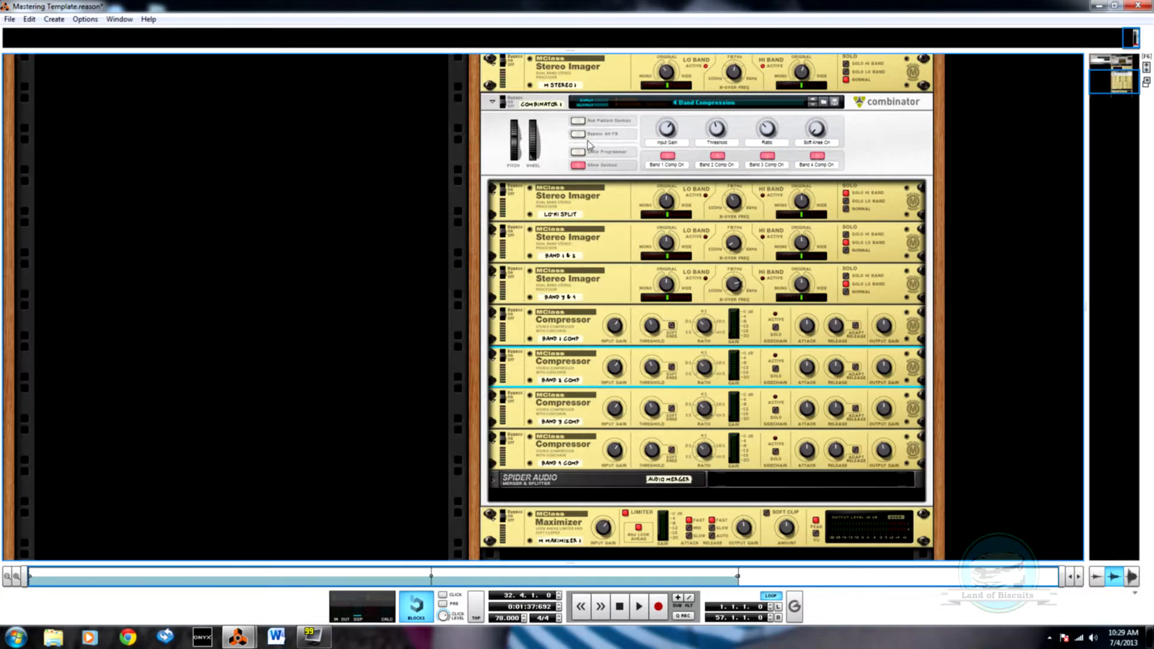
{"action": "key", "text": "F7"}
{"action": "key", "text": "space"}
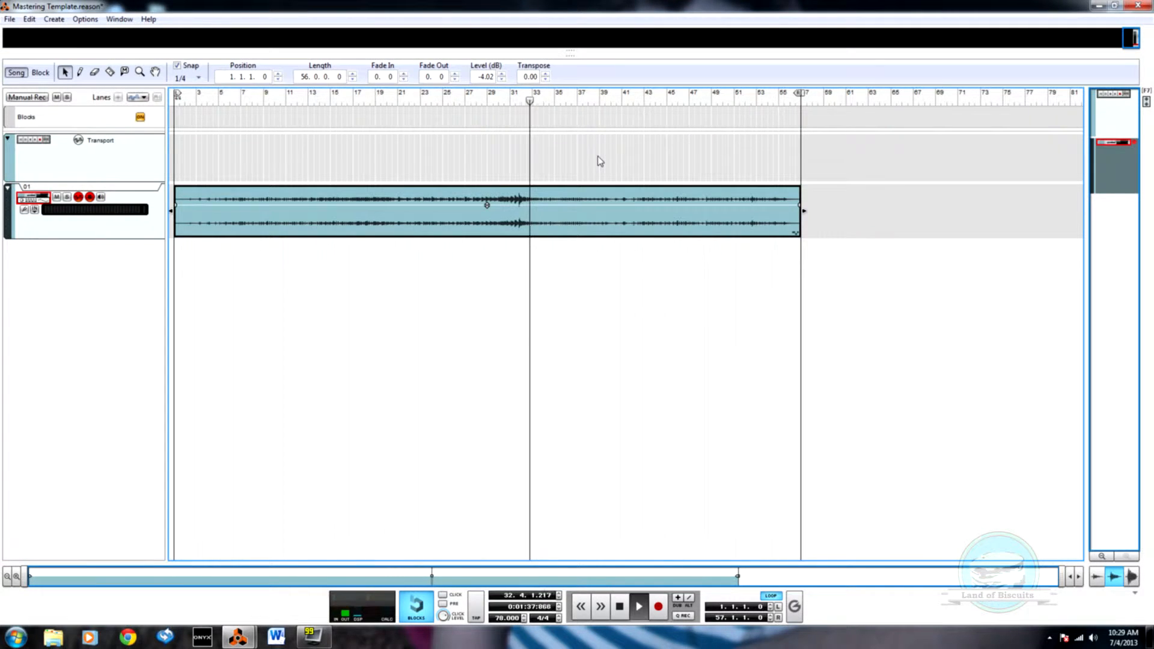
{"action": "key", "text": "F6"}
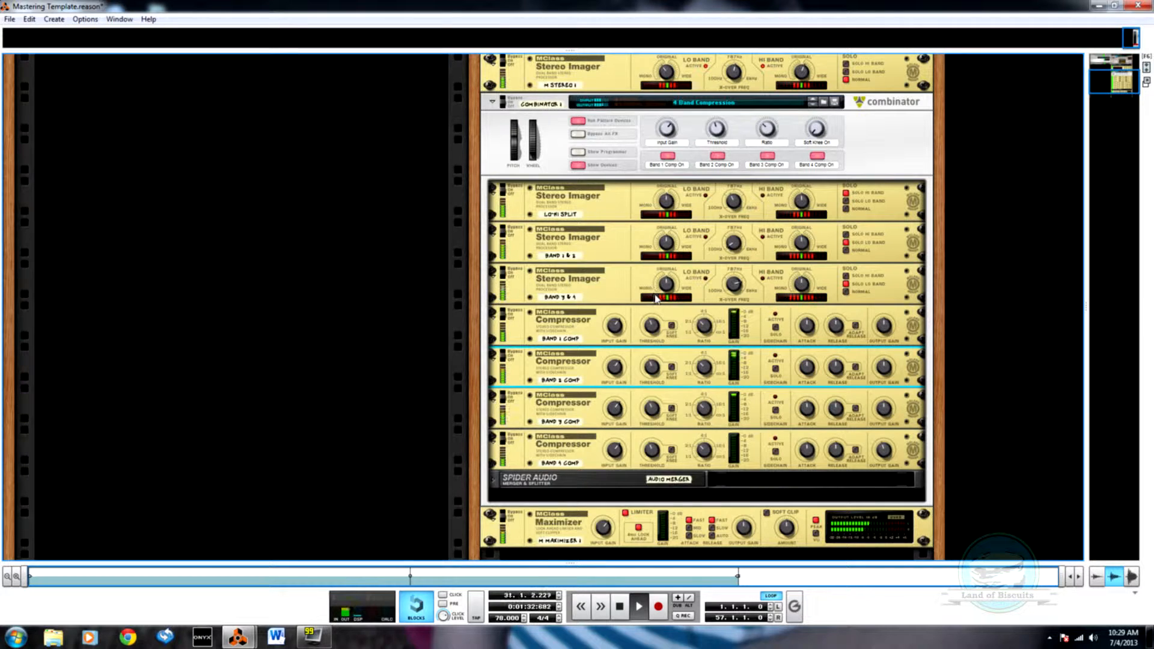
{"action": "key", "text": "F7"}
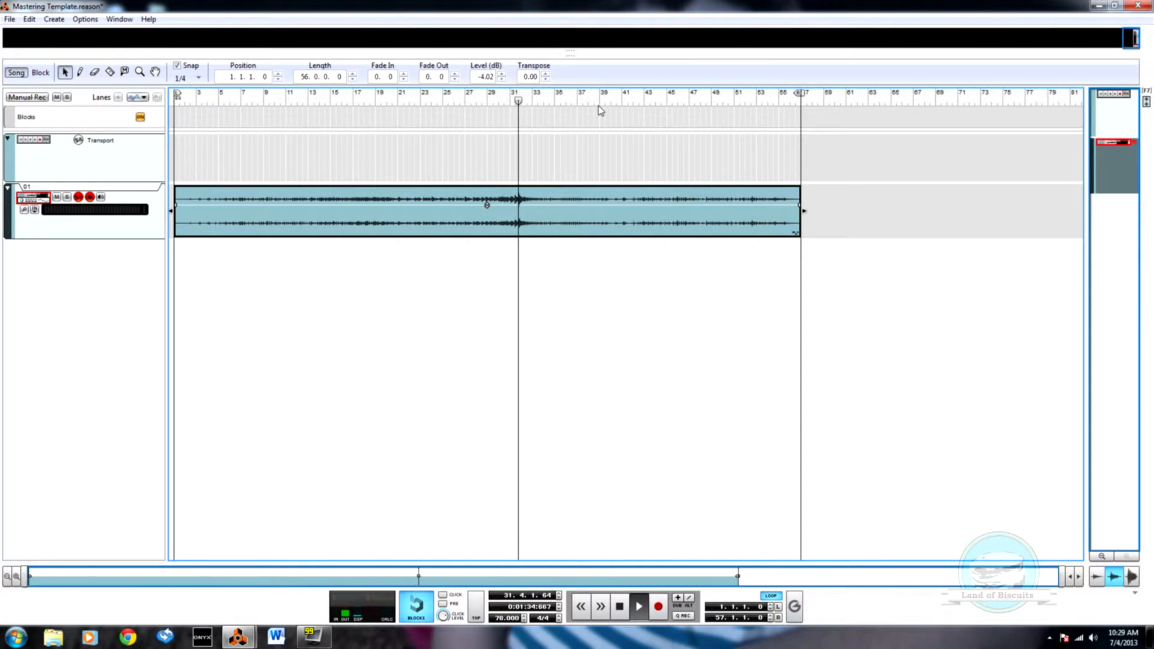
{"action": "left_click", "coordinate": [619, 100]}
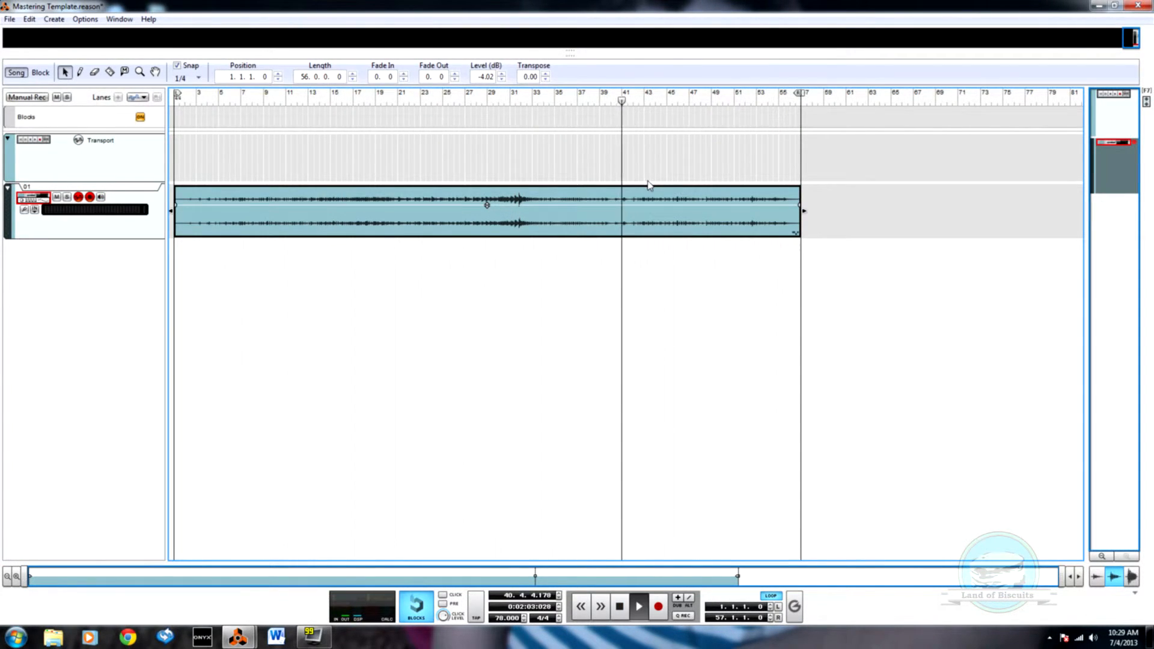
{"action": "key", "text": "F6"}
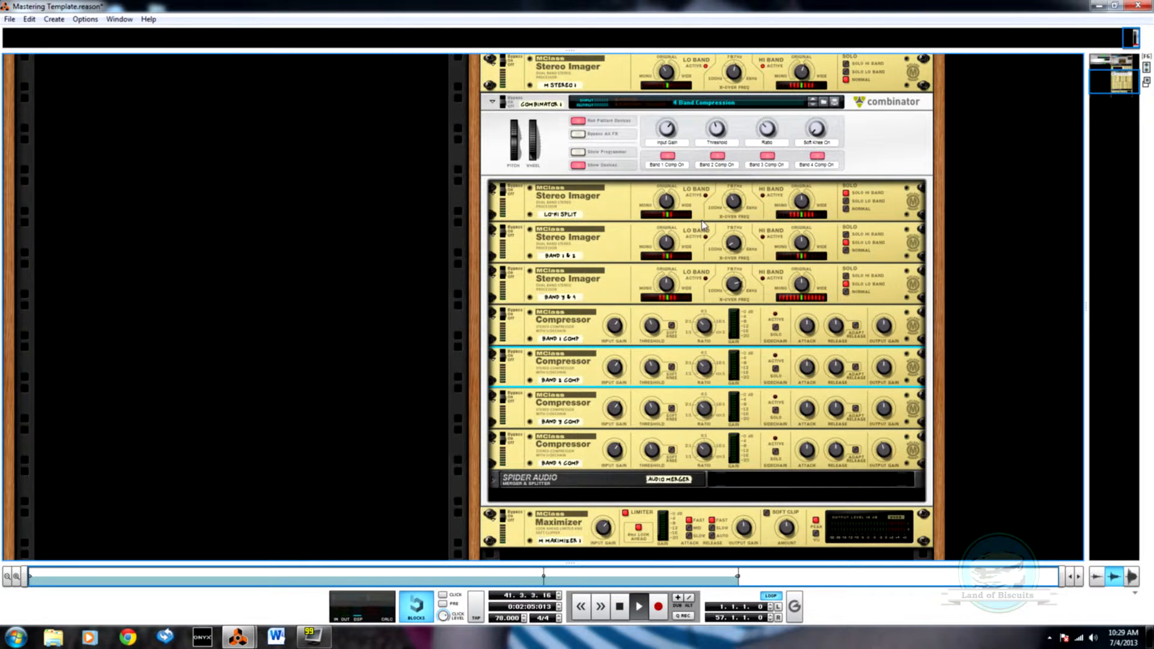
{"action": "scroll", "coordinate": [702, 225], "scroll_direction": "up", "scroll_amount": 10}
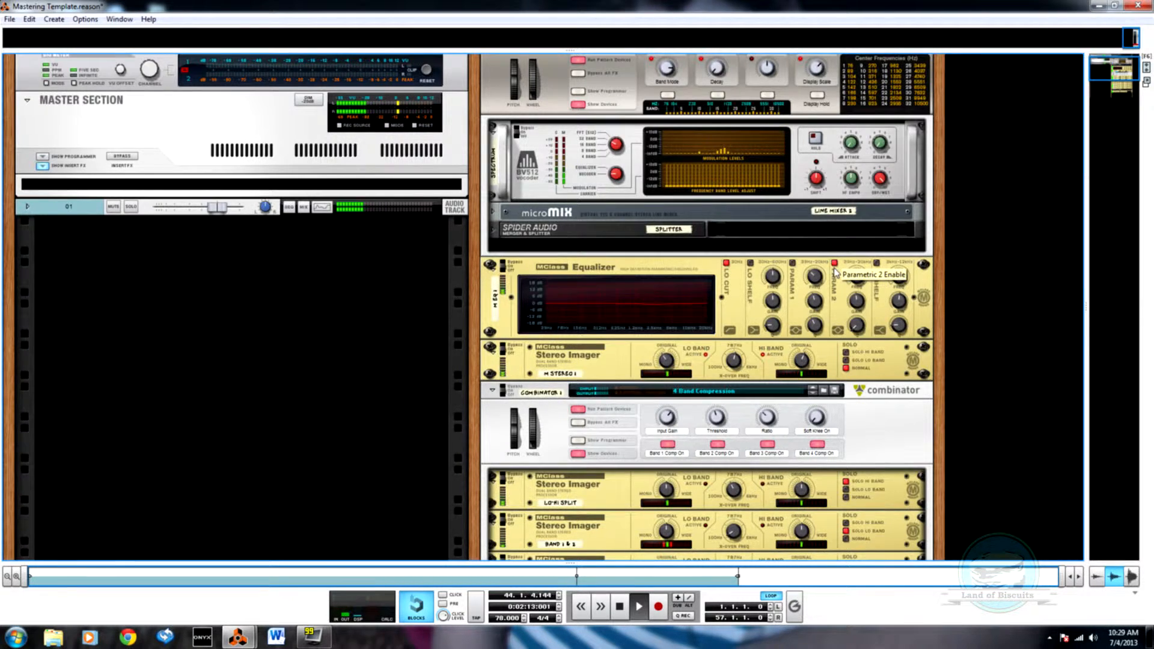
{"action": "key", "text": "F7"}
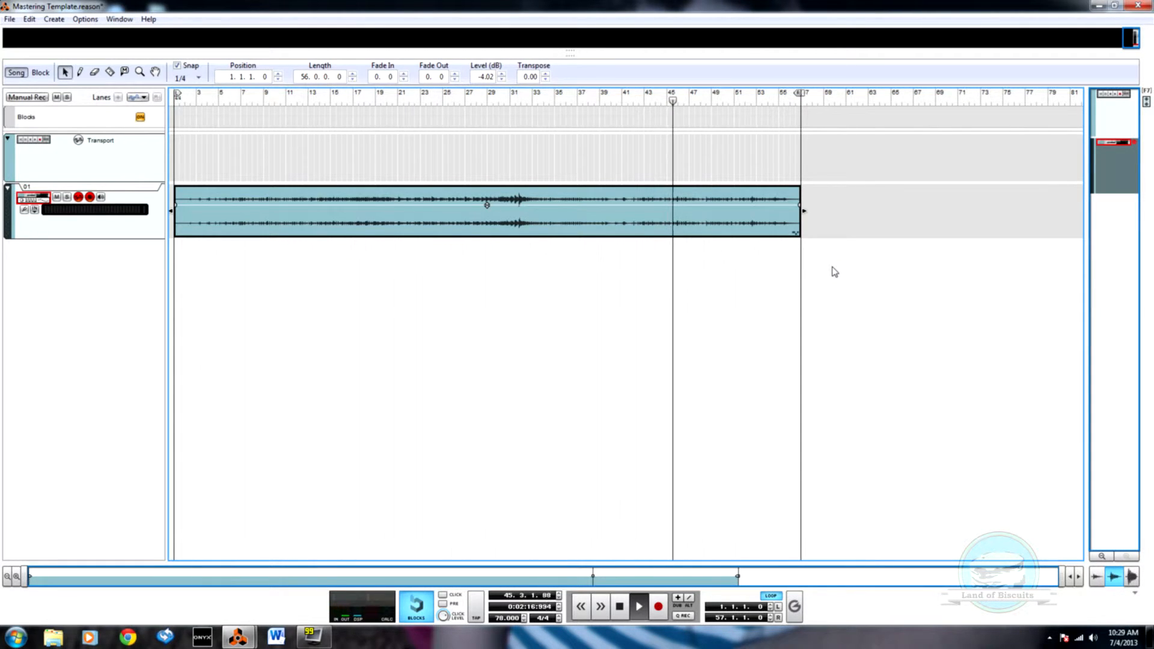
Step: Extend the audio clip and the right locator to 57.4.1 and give the clip's end a 12.0 fade-out
{"action": "key", "text": "F6"}
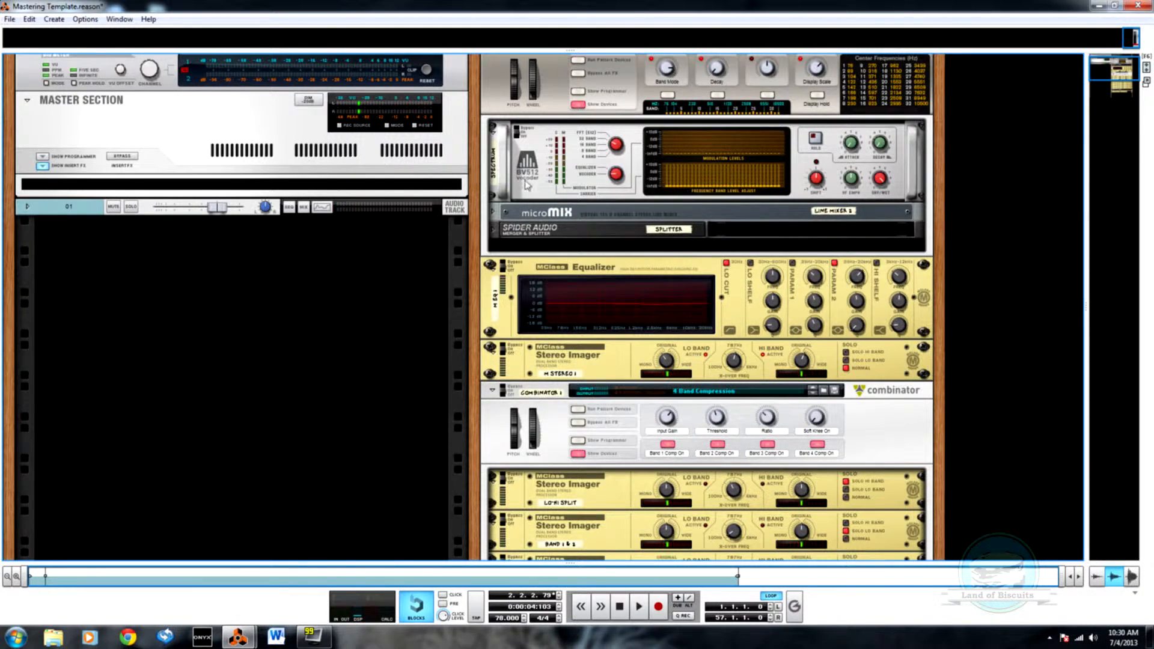
{"action": "key", "text": "F7"}
{"action": "left_click_drag", "start_coordinate": [804, 274], "coordinate": [813, 279]}
{"action": "left_click_drag", "start_coordinate": [806, 388], "coordinate": [800, 382]}
{"action": "left_click_drag", "start_coordinate": [800, 272], "coordinate": [807, 274]}
Step: Play the clip's ending from bar 55.3, continue from the song's start, and check the rack's meters
{"action": "left_click", "coordinate": [799, 278]}
{"action": "left_click", "coordinate": [784, 279]}
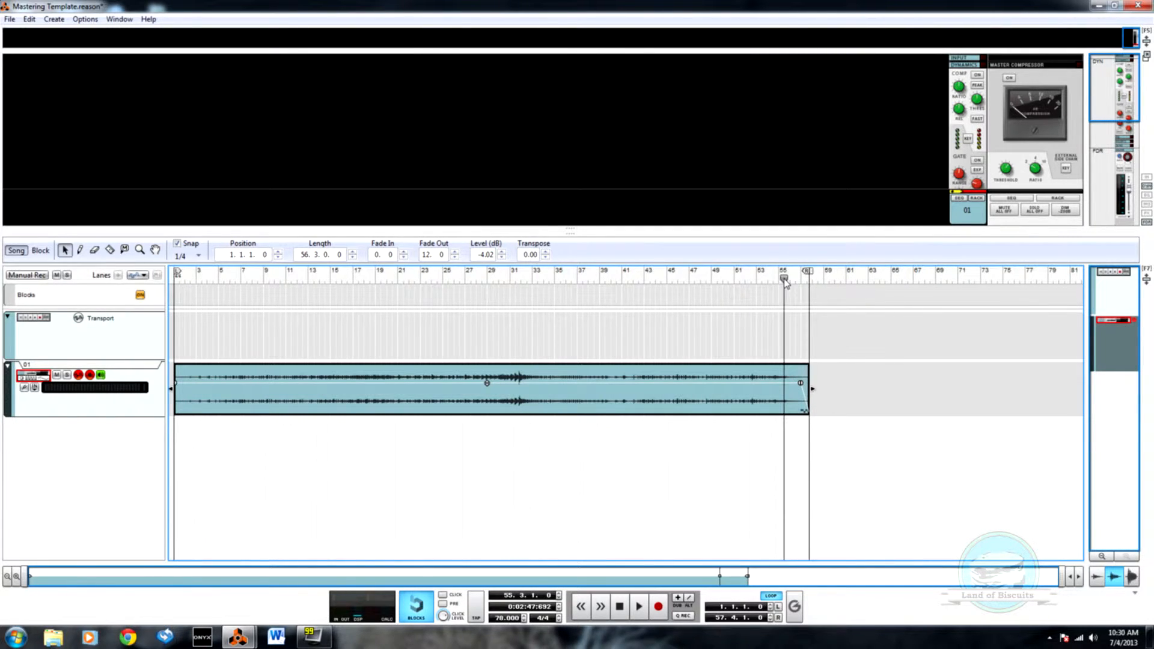
{"action": "key", "text": "space"}
{"action": "key", "text": "F6"}
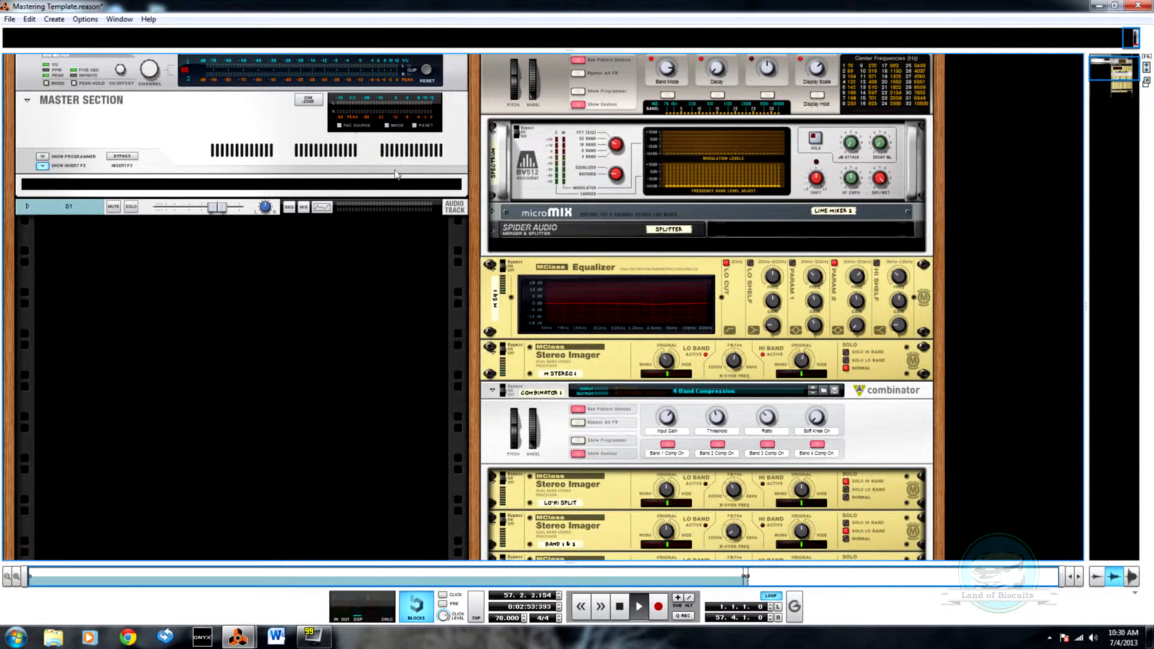
{"action": "key", "text": "F7"}
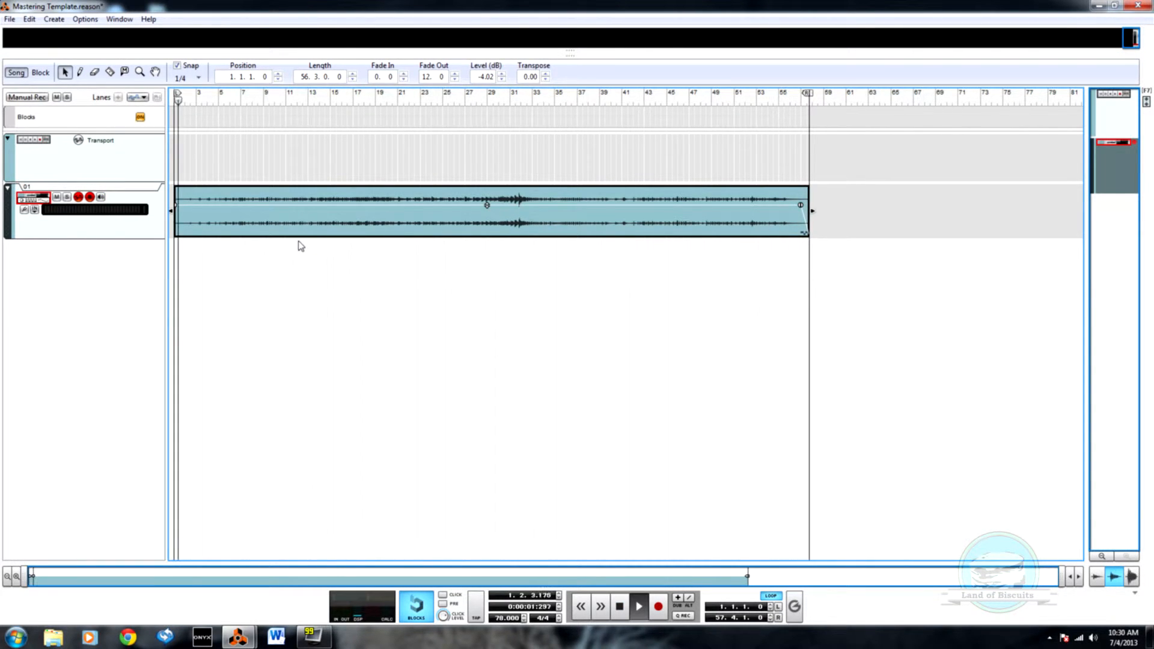
{"action": "key", "text": "F6"}
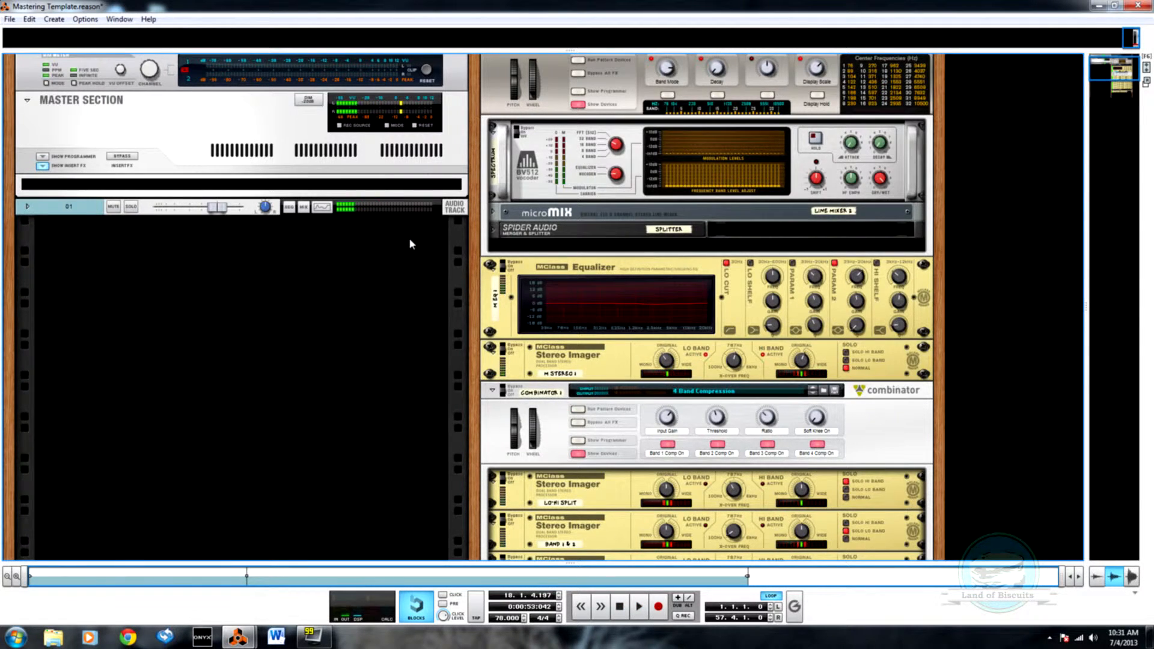
{"action": "key", "text": "F7"}
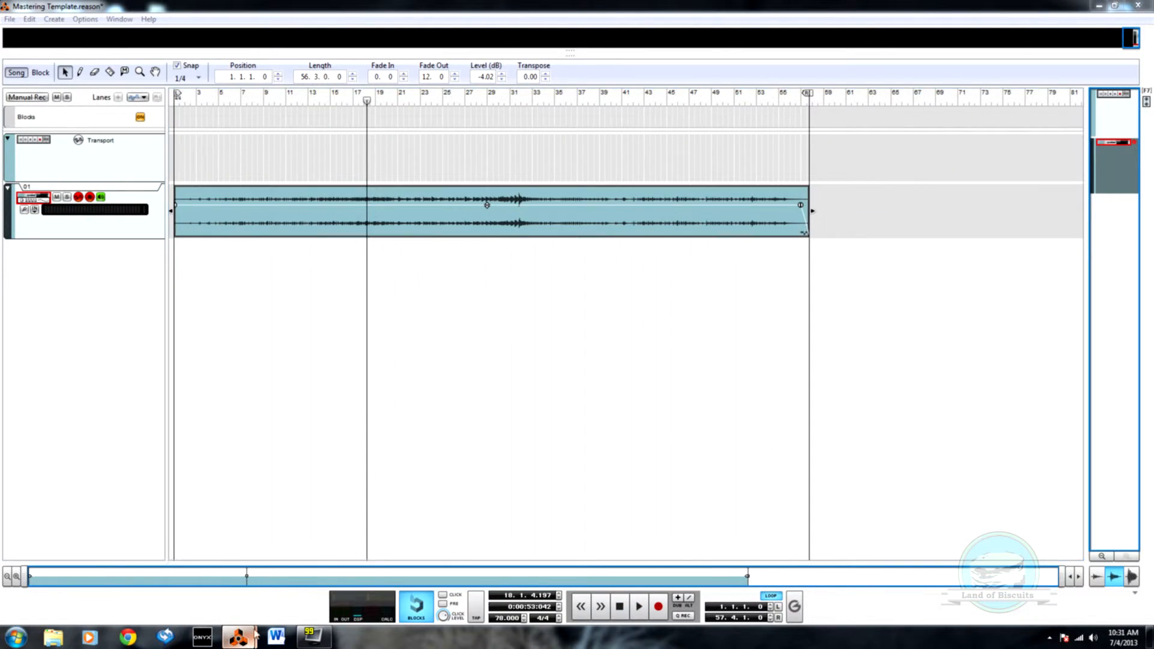
Step: Switch to the 01 - This Was Home song and examine the string channels' sends and filters and the track arrangement
{"action": "left_click", "coordinate": [171, 571]}
{"action": "key", "text": "F5"}
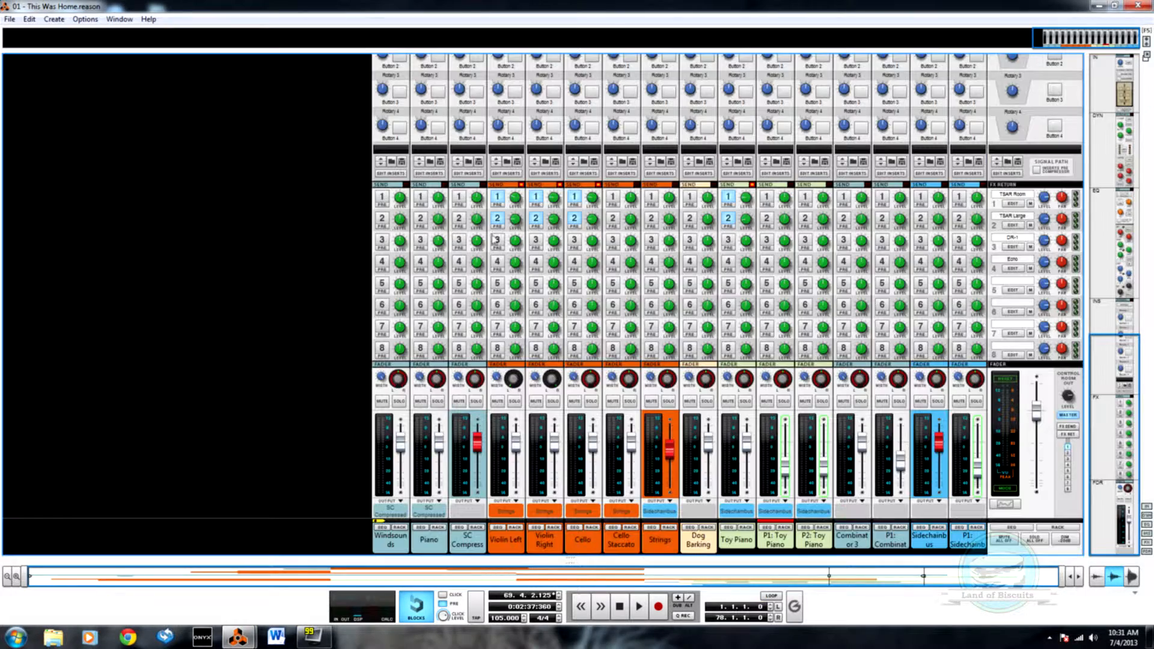
{"action": "scroll", "coordinate": [722, 270], "scroll_direction": "up", "scroll_amount": 10}
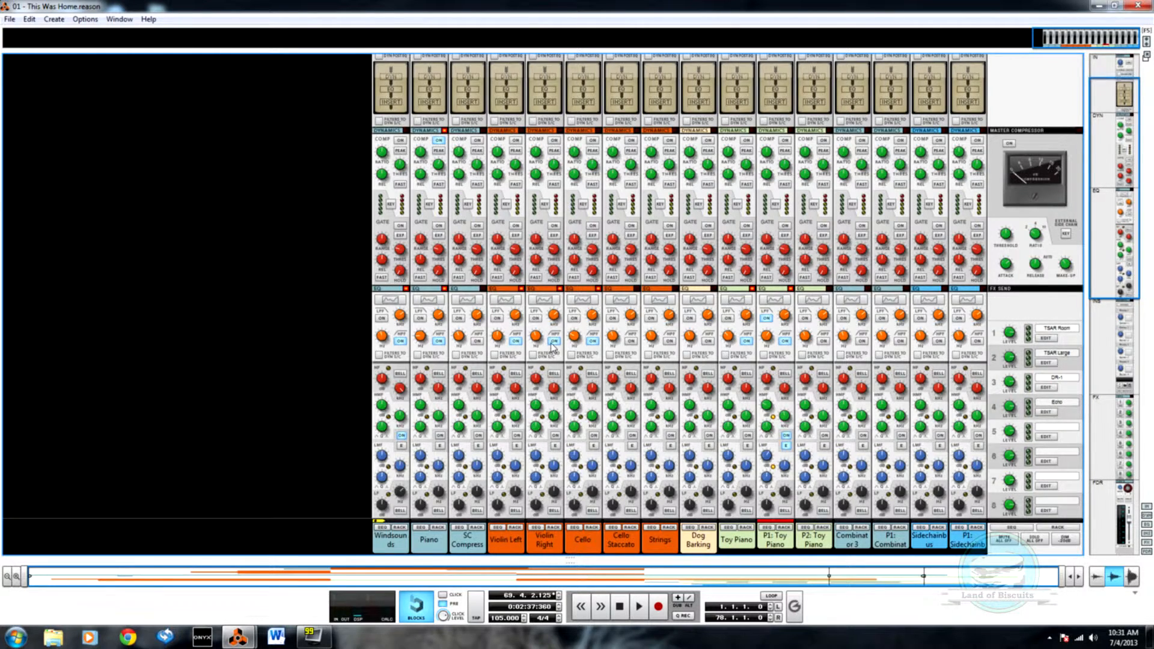
{"action": "key", "text": "F7"}
{"action": "scroll", "coordinate": [478, 322], "scroll_direction": "up", "scroll_amount": 3}
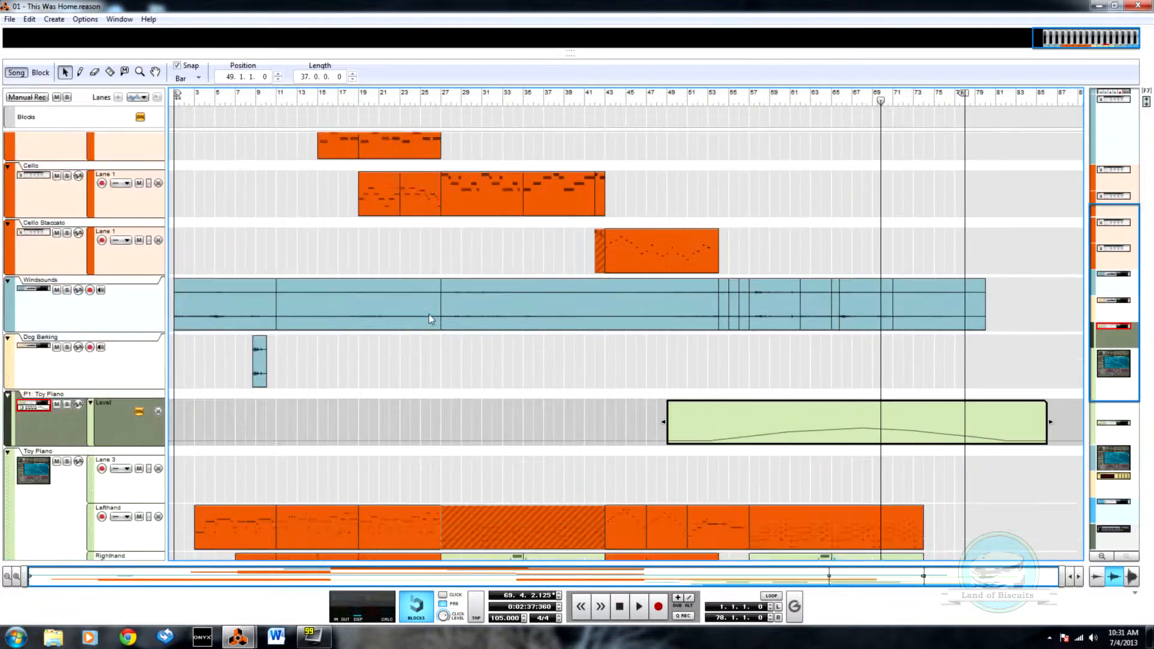
{"action": "scroll", "coordinate": [430, 319], "scroll_direction": "up", "scroll_amount": 5}
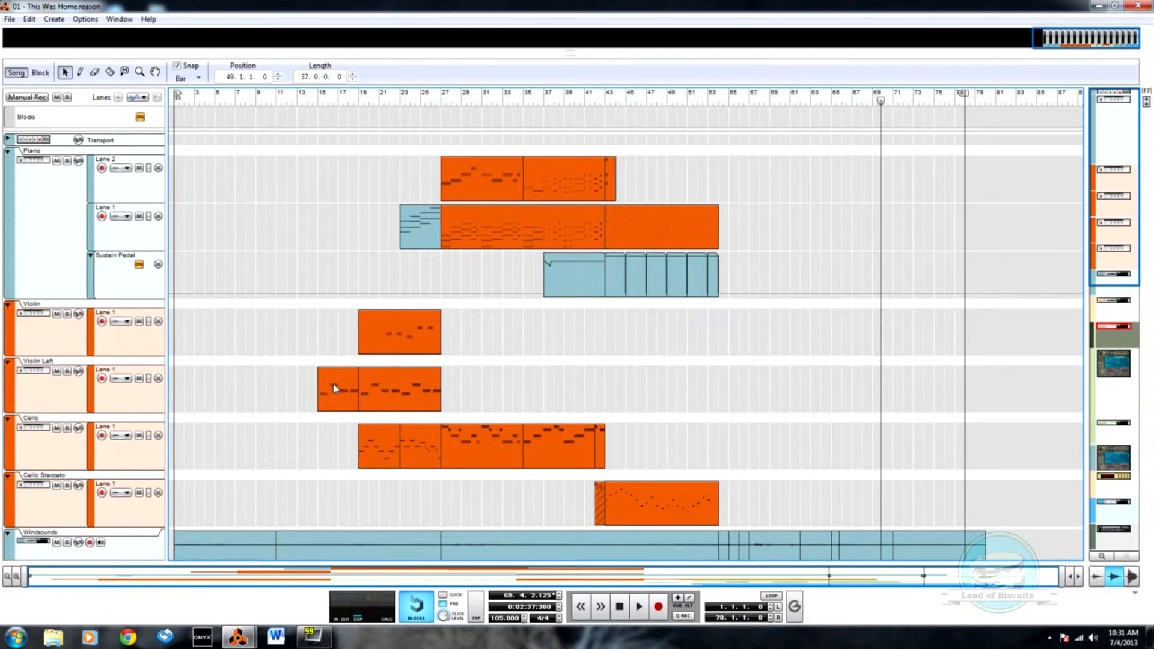
{"action": "key", "text": "F6"}
{"action": "key", "text": "F5"}
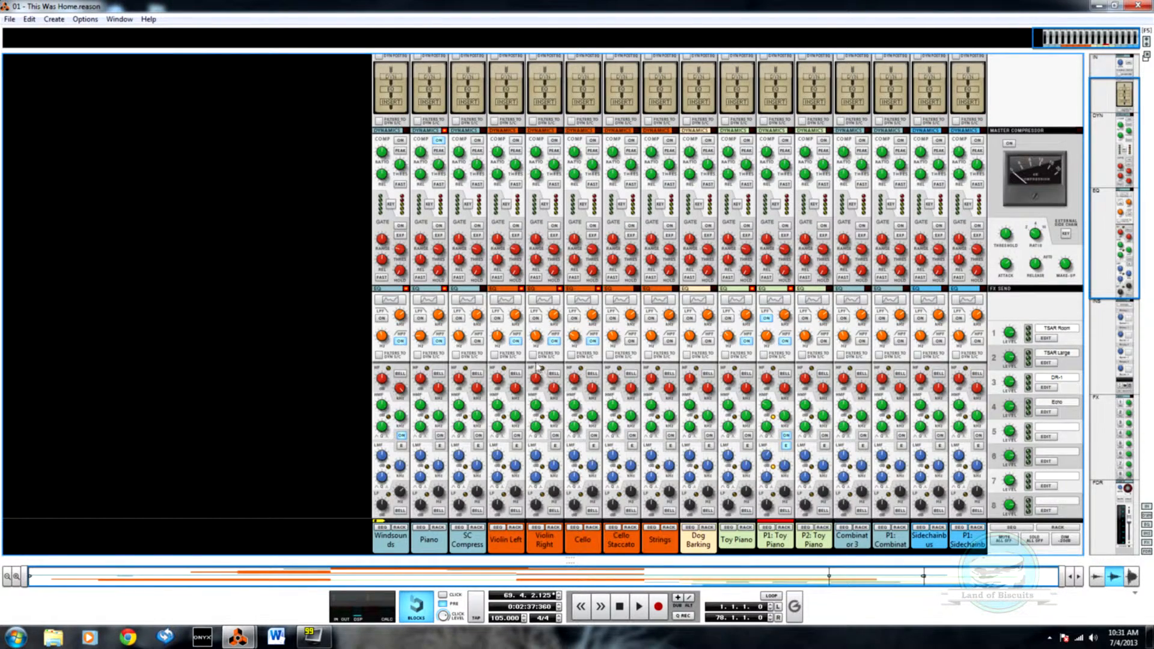
Step: Create an automation lane for the high pass filter on/off switch of the Violin Left channel
{"action": "left_click", "coordinate": [515, 341], "text": "alt"}
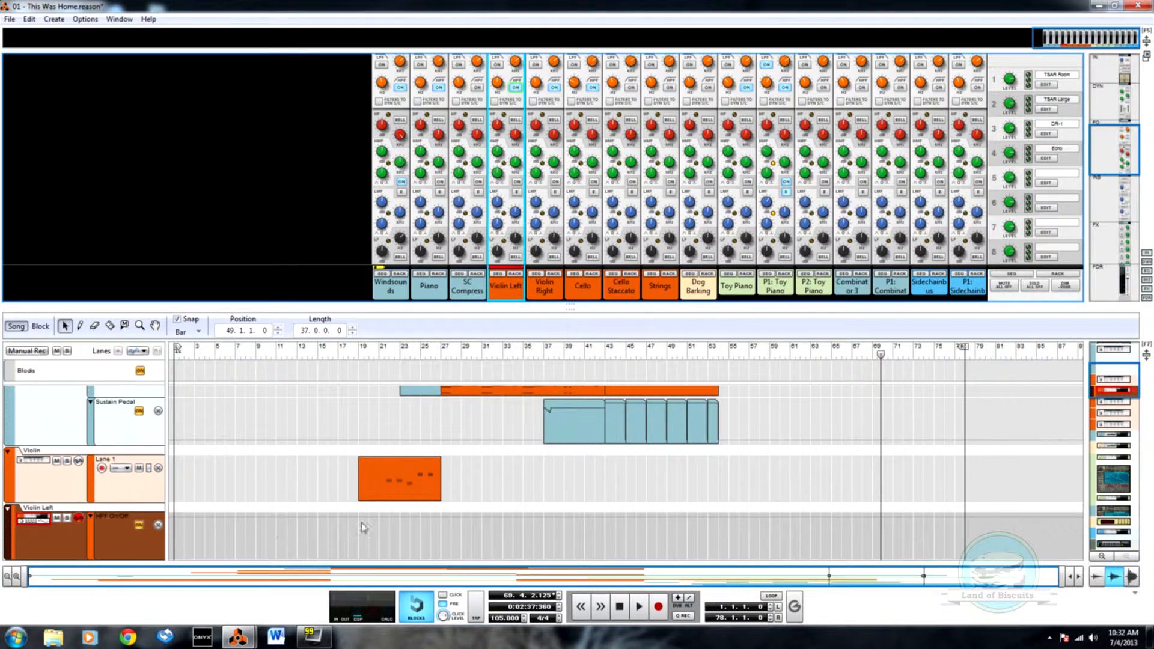
{"action": "scroll", "coordinate": [411, 484], "scroll_direction": "down", "scroll_amount": 3}
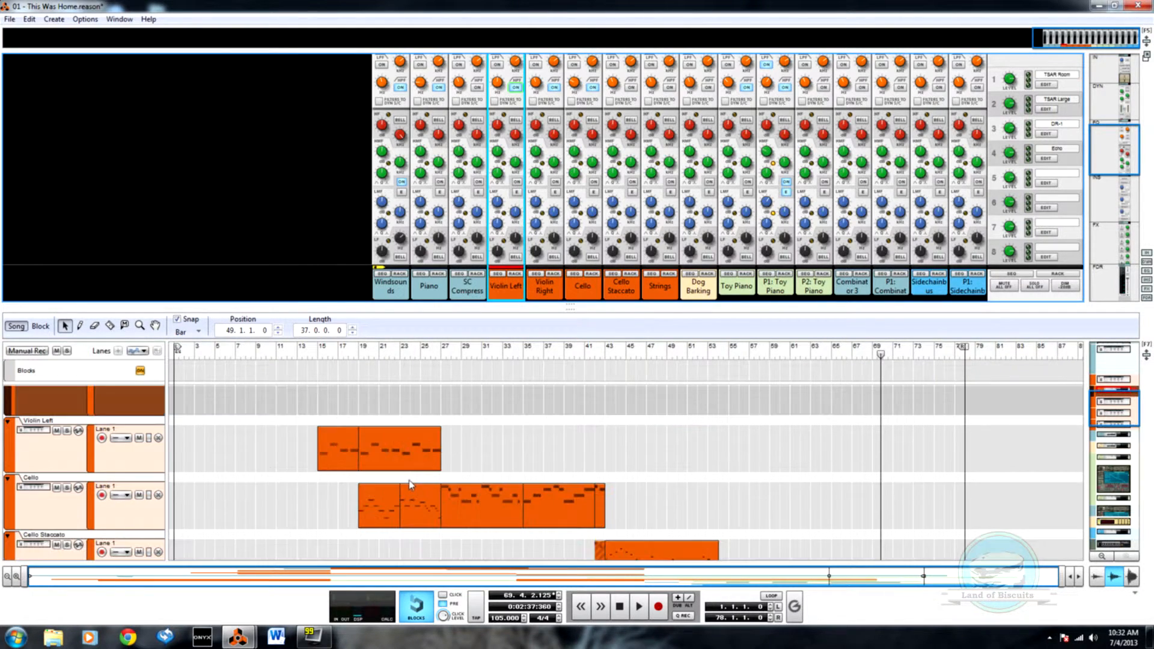
{"action": "scroll", "coordinate": [409, 484], "scroll_direction": "up", "scroll_amount": 3}
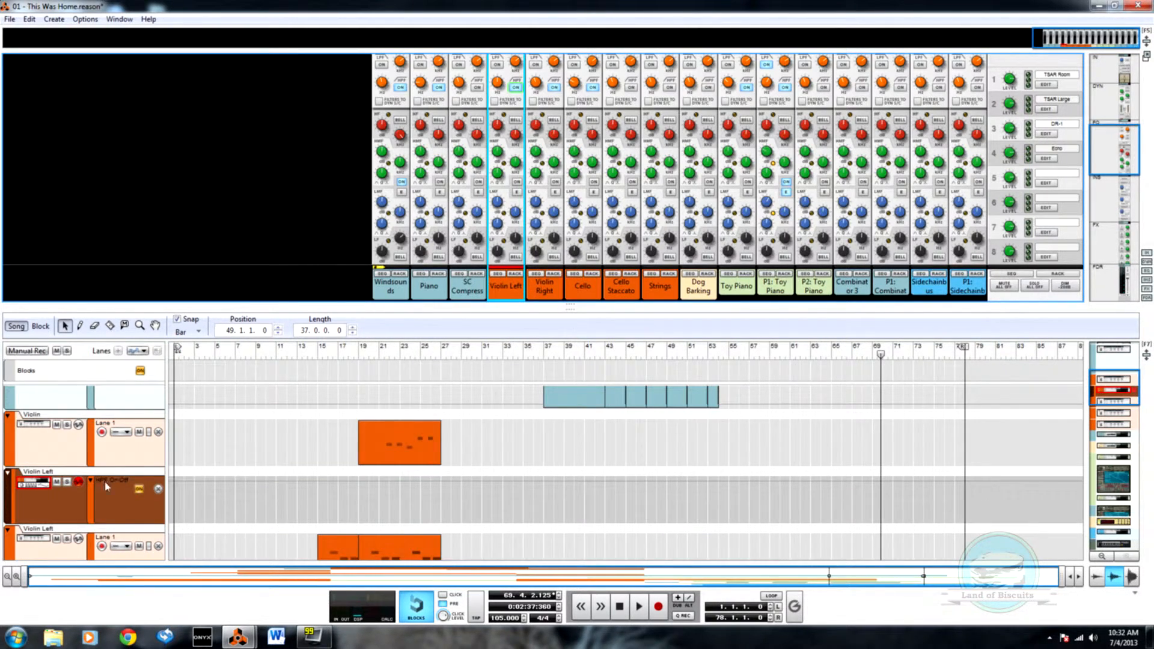
Step: Remove the HPF On/Off automation lane and delete the Violin Left mix channel's track, keeping the device group
{"action": "left_click", "coordinate": [159, 489]}
{"action": "right_click", "coordinate": [144, 511]}
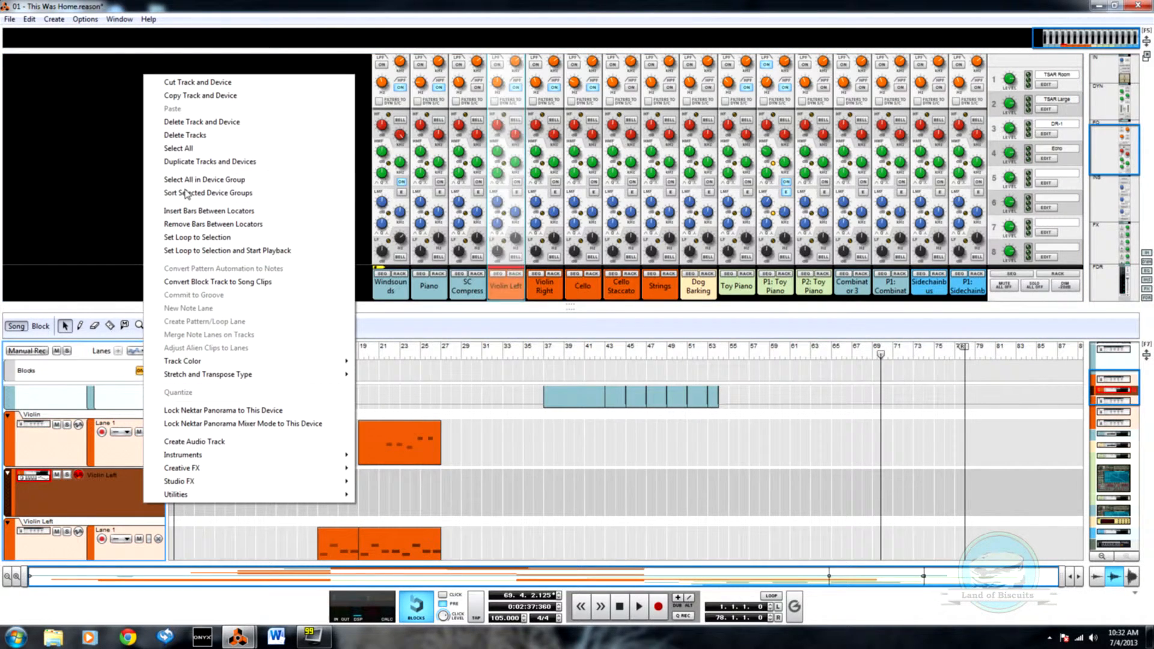
{"action": "left_click", "coordinate": [196, 134]}
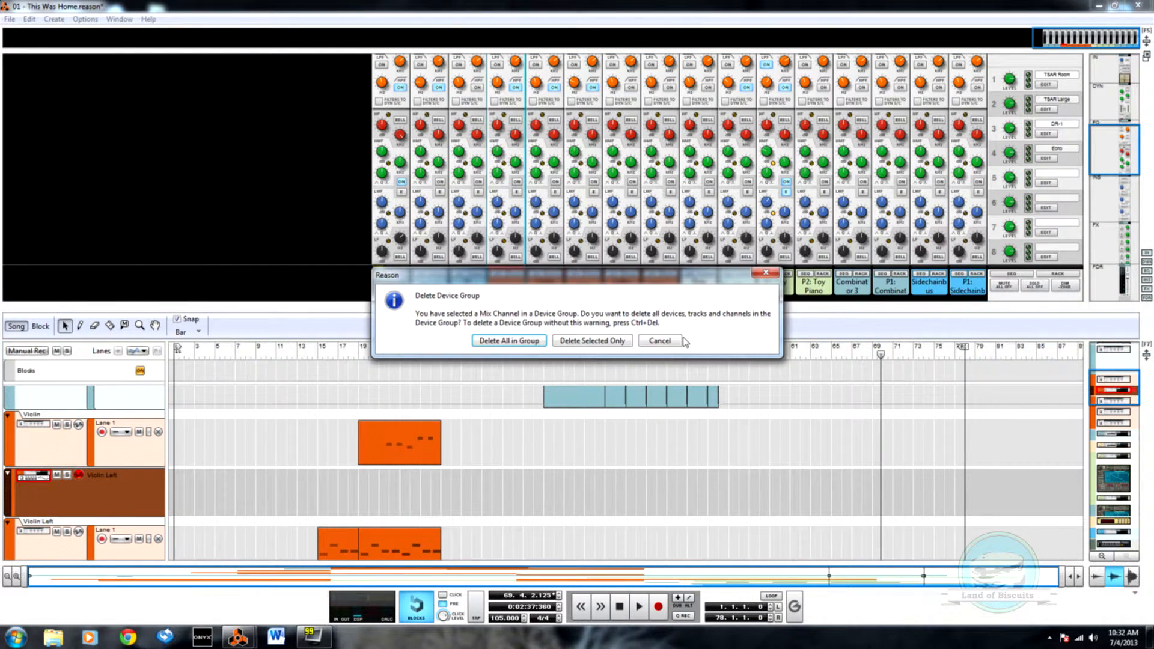
{"action": "left_click", "coordinate": [660, 341]}
{"action": "right_click", "coordinate": [128, 512]}
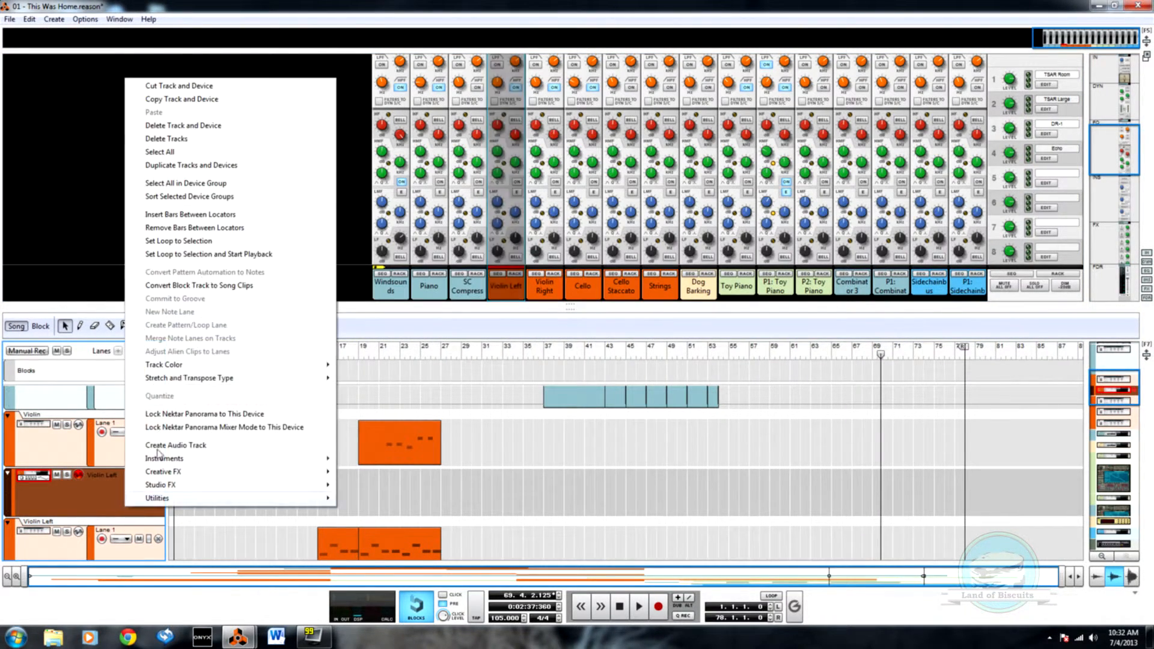
{"action": "left_click", "coordinate": [237, 138]}
Step: Create automation lanes for the high pass filter on/off switch of Violin Right and the high pass filter frequency of Cello
{"action": "left_click", "coordinate": [534, 287]}
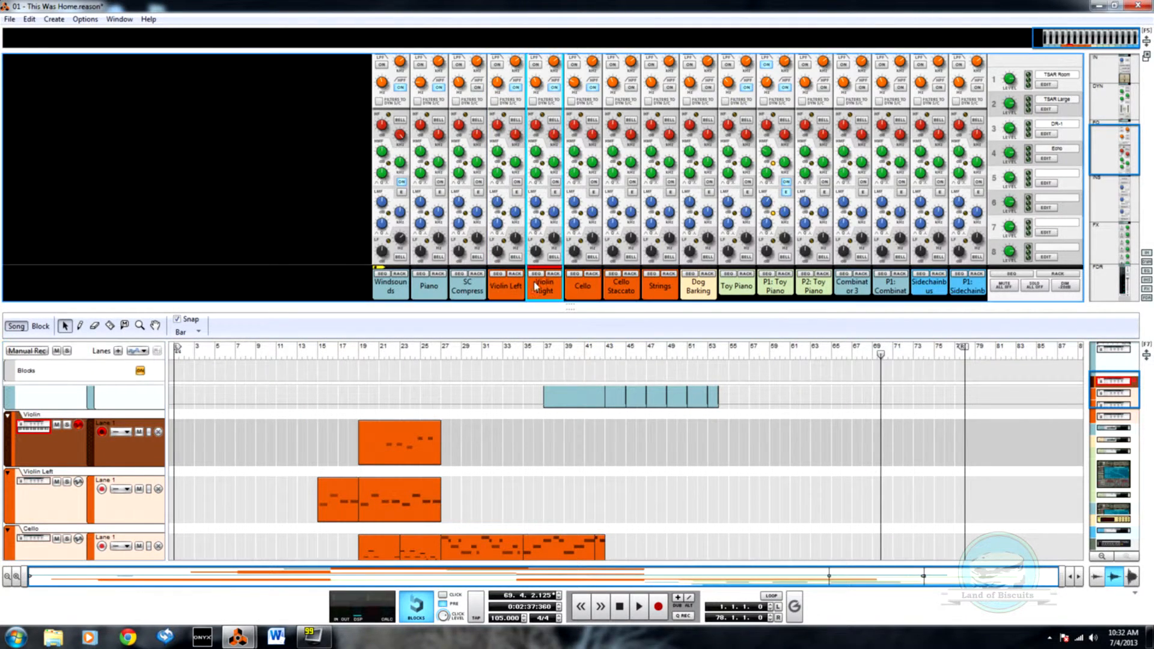
{"action": "scroll", "coordinate": [539, 259], "scroll_direction": "up", "scroll_amount": 3}
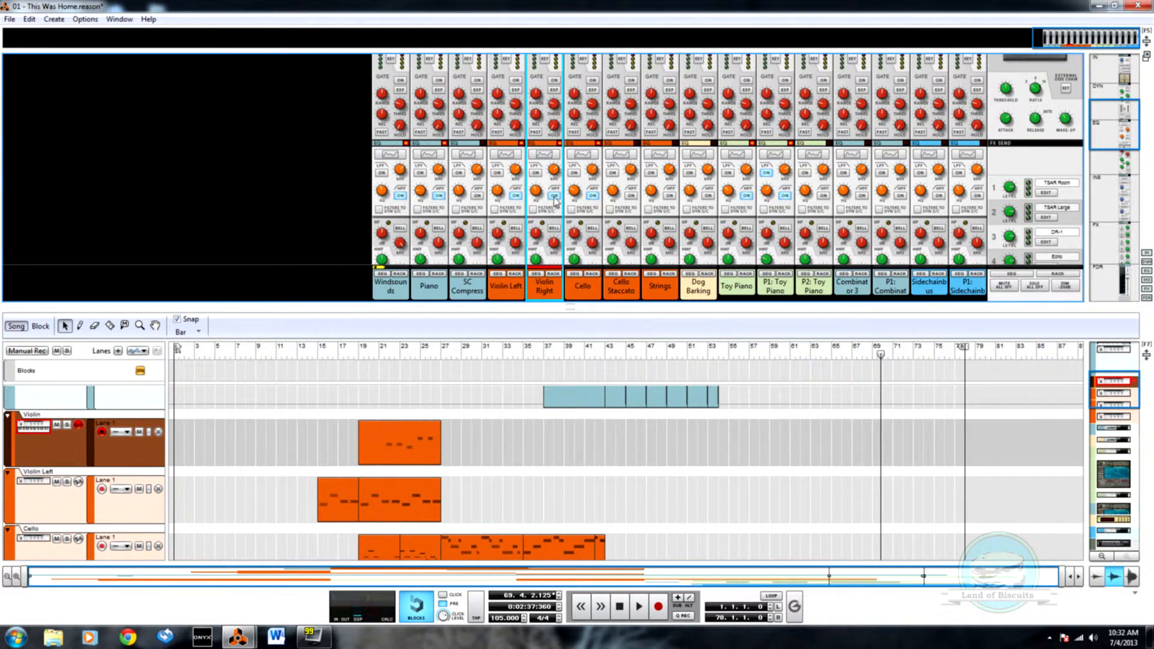
{"action": "left_click", "coordinate": [554, 197], "text": "alt"}
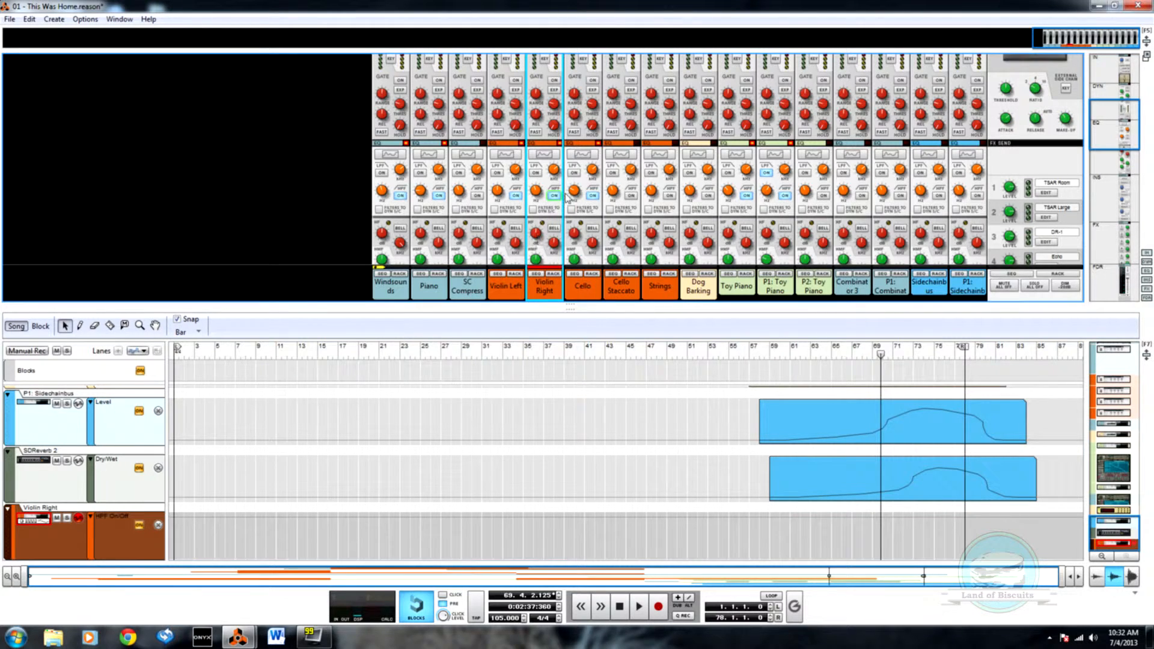
{"action": "left_click", "coordinate": [575, 193], "text": "alt"}
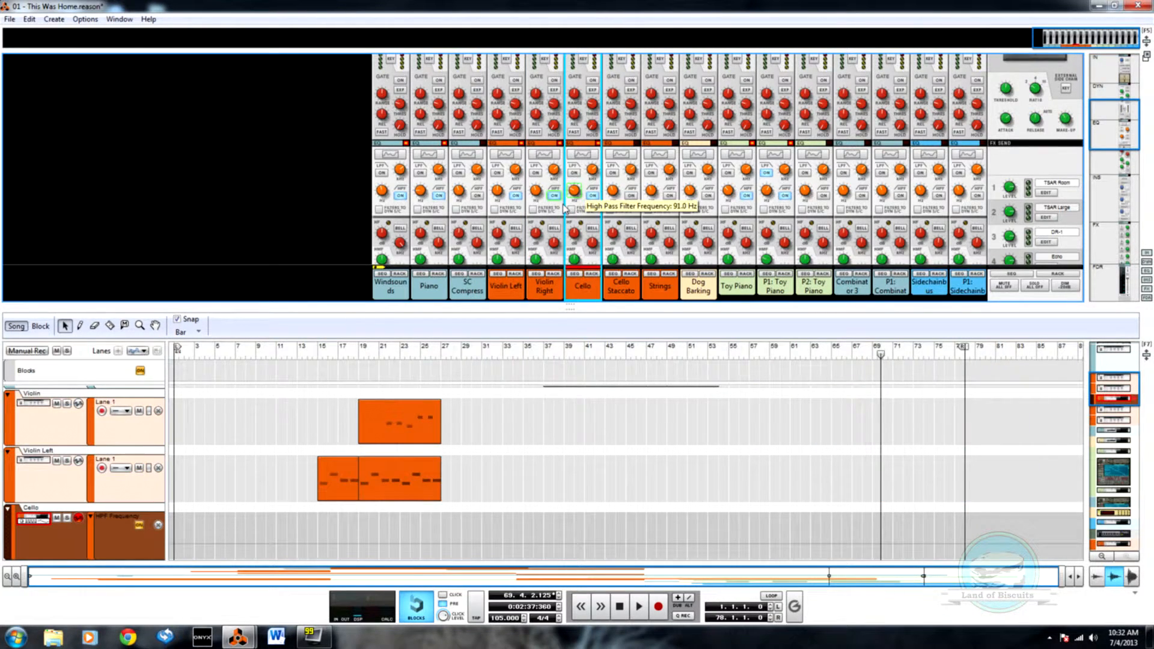
Step: Remove the Cello mix channel's HPF Frequency automation lane and delete that channel's track without deleting its device
{"action": "scroll", "coordinate": [368, 458], "scroll_direction": "down", "scroll_amount": 5}
{"action": "scroll", "coordinate": [373, 450], "scroll_direction": "up", "scroll_amount": 2}
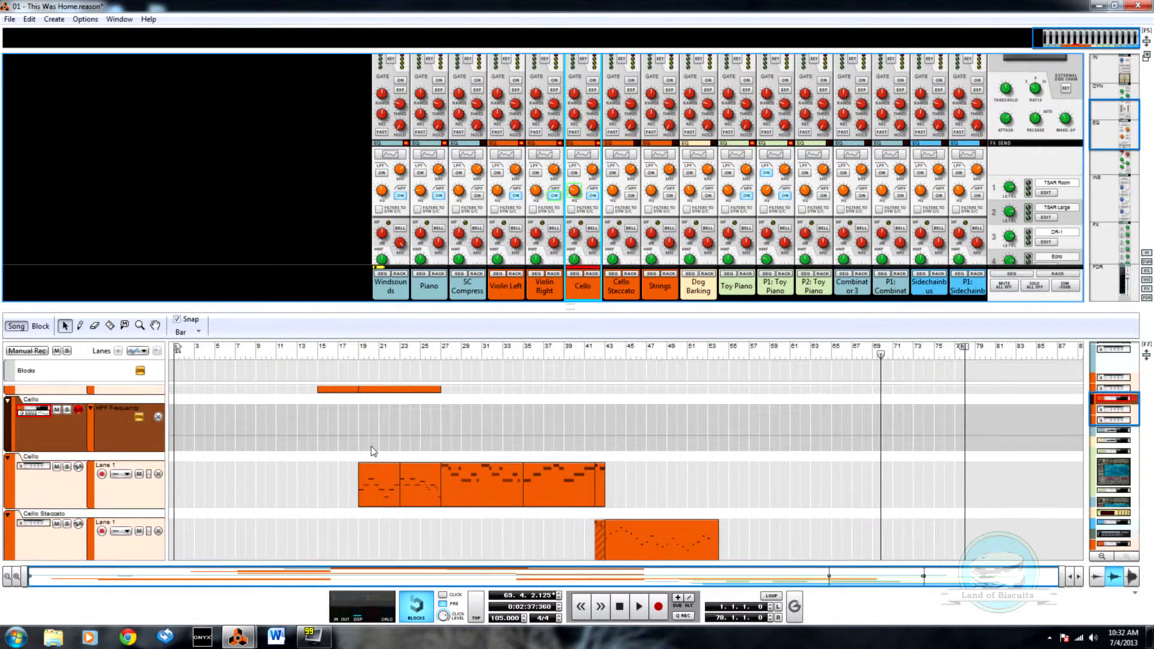
{"action": "left_click", "coordinate": [158, 417]}
{"action": "right_click", "coordinate": [143, 441]}
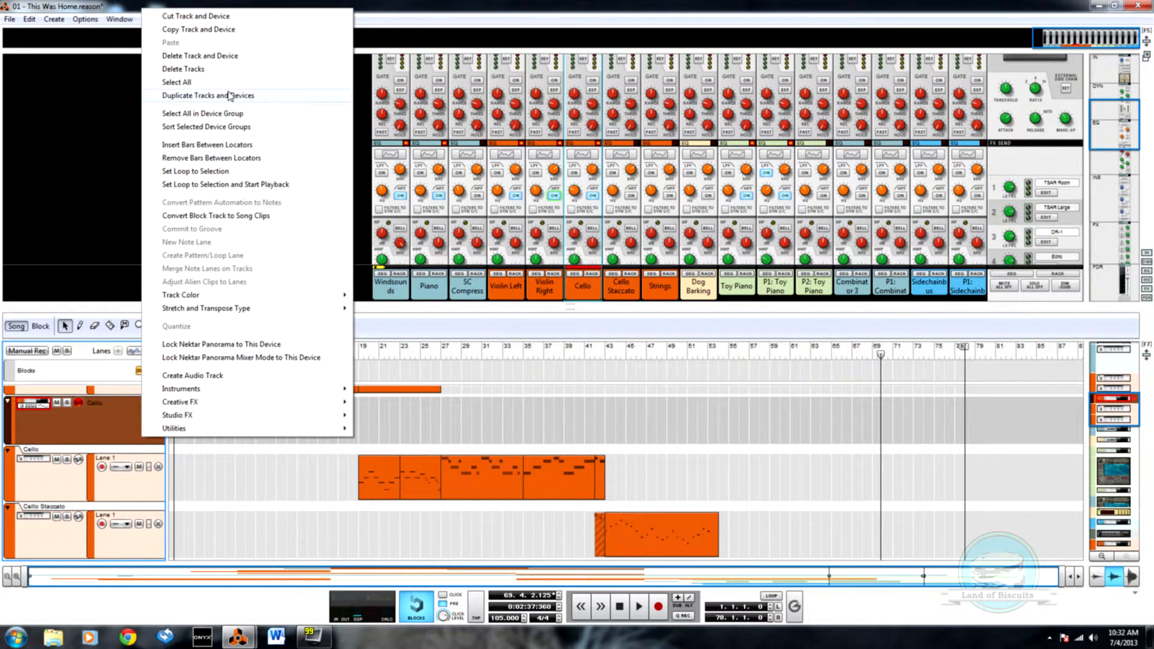
{"action": "left_click", "coordinate": [234, 71]}
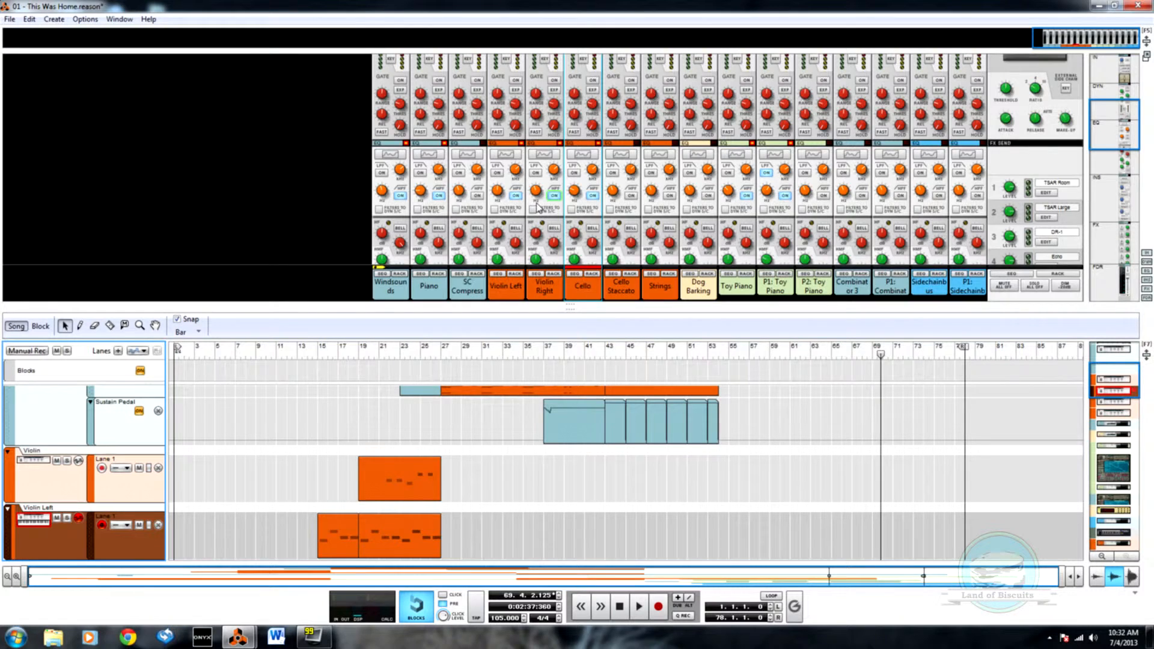
Step: Create automation lanes for the high pass filter on/off switch and frequency of the Violin Right mix channel
{"action": "scroll", "coordinate": [284, 468], "scroll_direction": "up", "scroll_amount": 2}
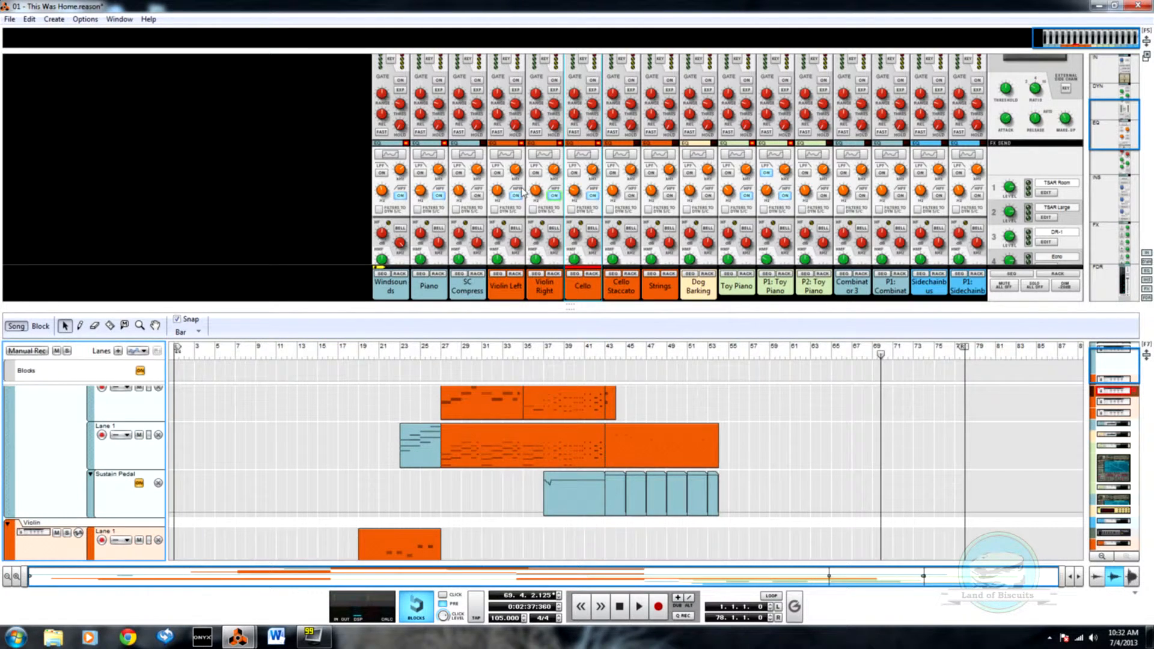
{"action": "left_click", "coordinate": [555, 196], "text": "alt"}
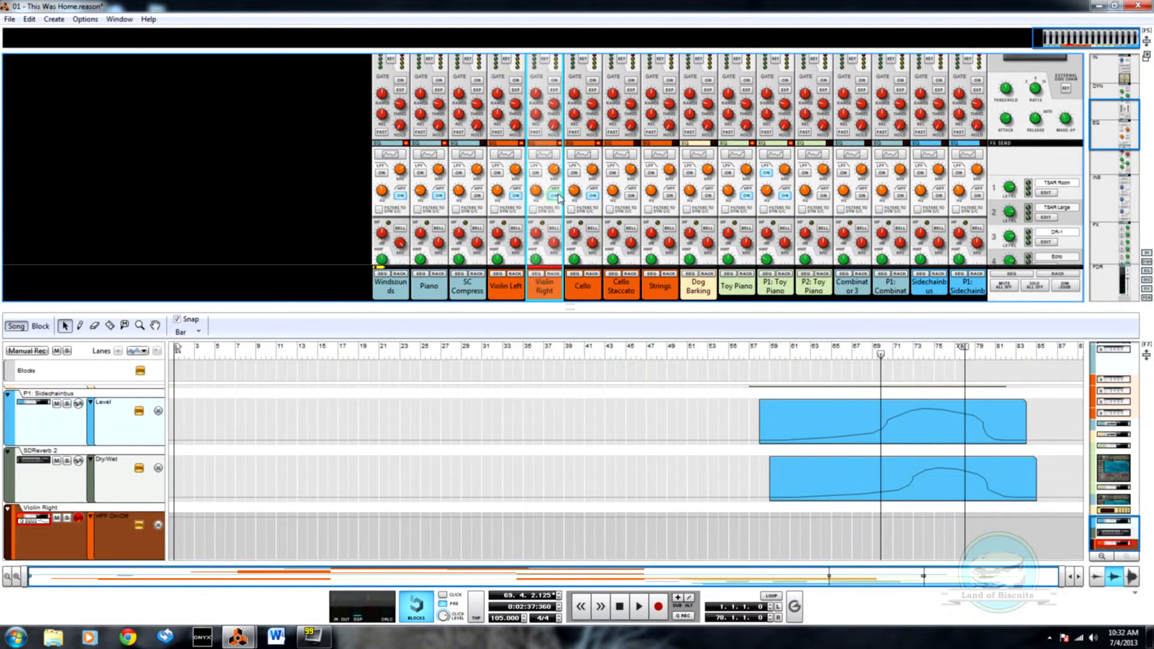
{"action": "left_click", "coordinate": [537, 191], "text": "alt"}
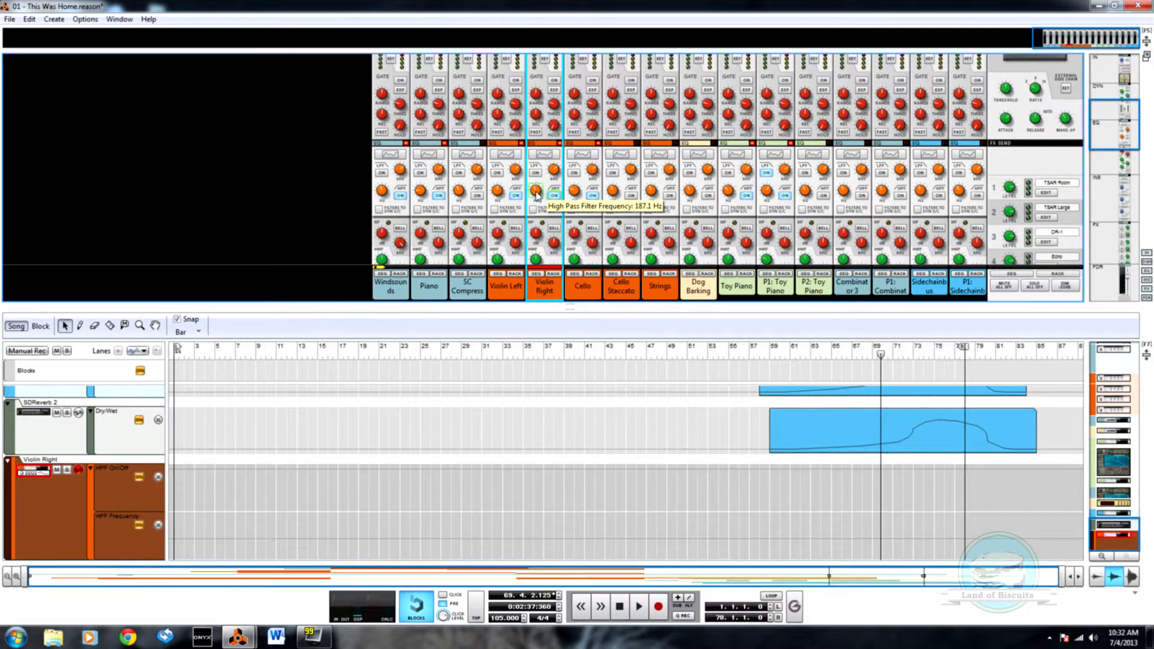
Step: Reorder the tracks so Violin sits below Violin Left, with the Violin Right mix channel's track directly beneath Violin
{"action": "scroll", "coordinate": [364, 498], "scroll_direction": "up", "scroll_amount": 2}
{"action": "scroll", "coordinate": [360, 475], "scroll_direction": "down", "scroll_amount": 2}
{"action": "scroll", "coordinate": [358, 472], "scroll_direction": "up", "scroll_amount": 2}
{"action": "scroll", "coordinate": [357, 472], "scroll_direction": "down", "scroll_amount": 2}
{"action": "left_click_drag", "start_coordinate": [11, 508], "coordinate": [56, 491]}
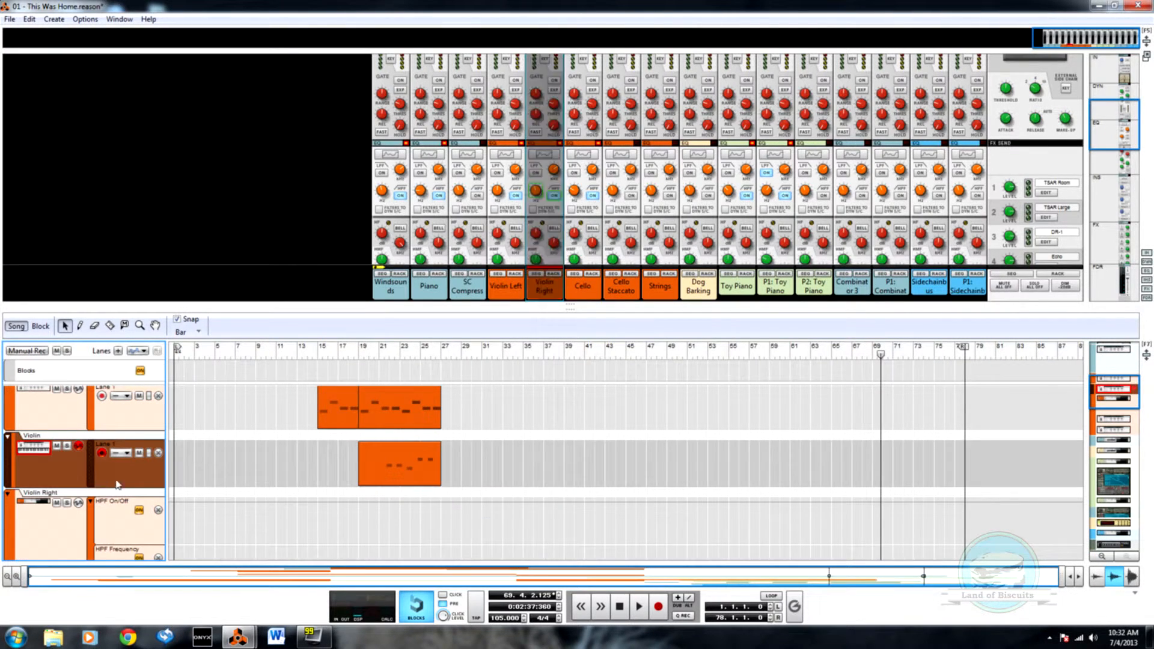
{"action": "scroll", "coordinate": [219, 475], "scroll_direction": "up", "scroll_amount": 2}
{"action": "scroll", "coordinate": [216, 481], "scroll_direction": "down", "scroll_amount": 2}
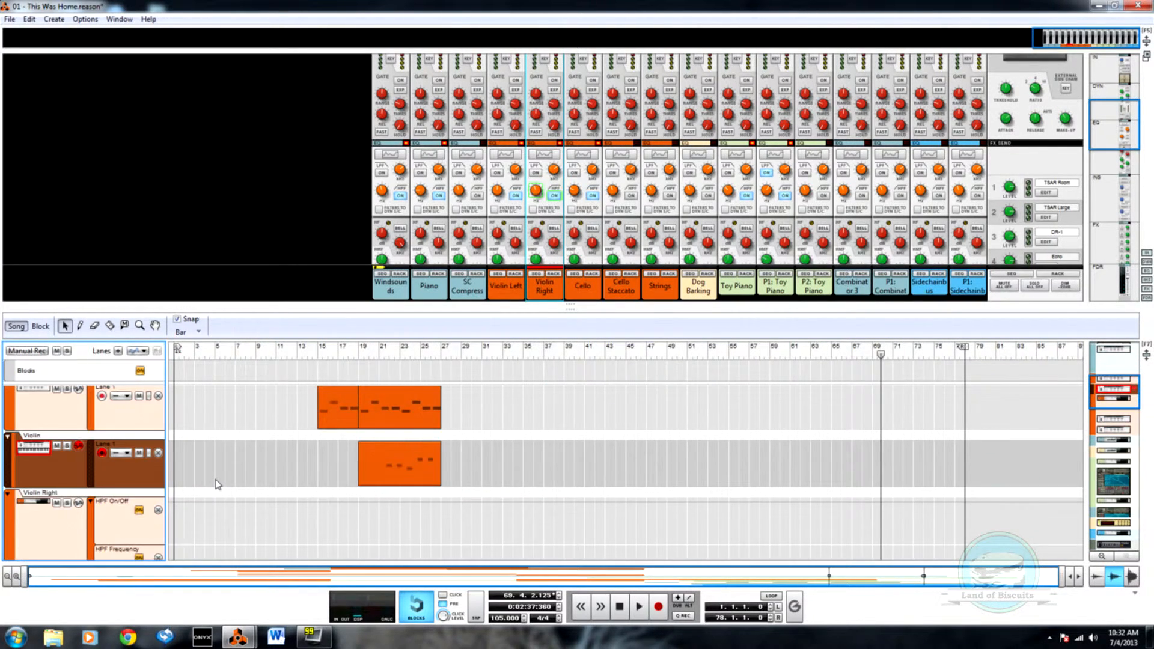
Step: Rename the Violin instrument track as Violin Right
{"action": "scroll", "coordinate": [218, 485], "scroll_direction": "down", "scroll_amount": 1}
{"action": "scroll", "coordinate": [217, 484], "scroll_direction": "up", "scroll_amount": 2}
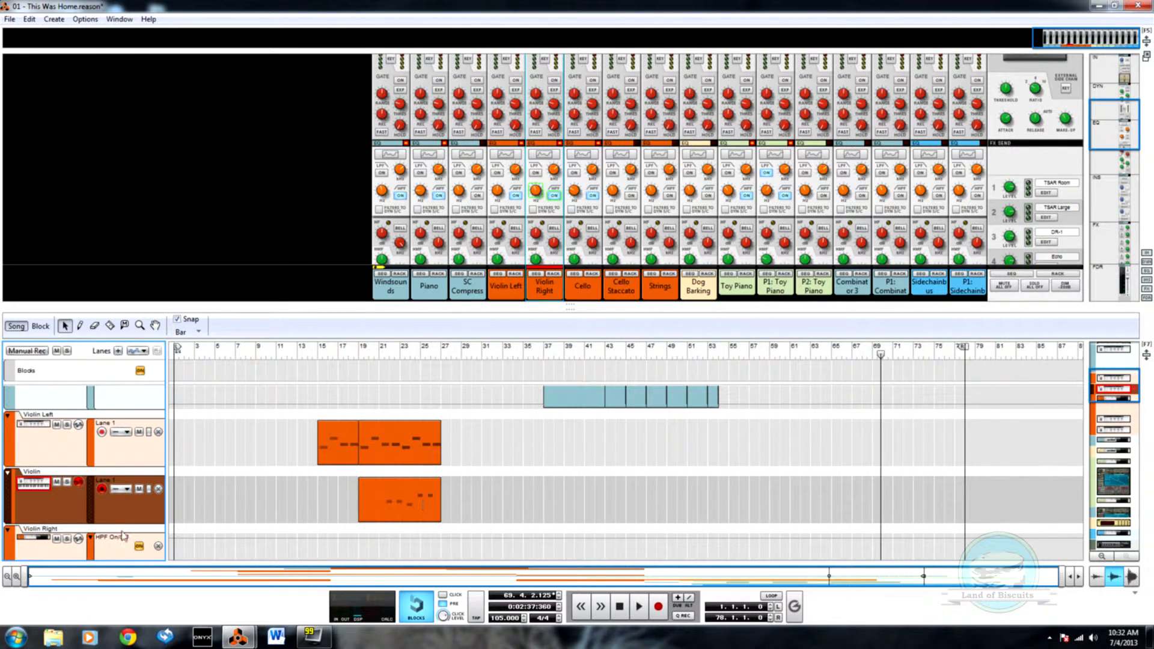
{"action": "double_click", "coordinate": [33, 471]}
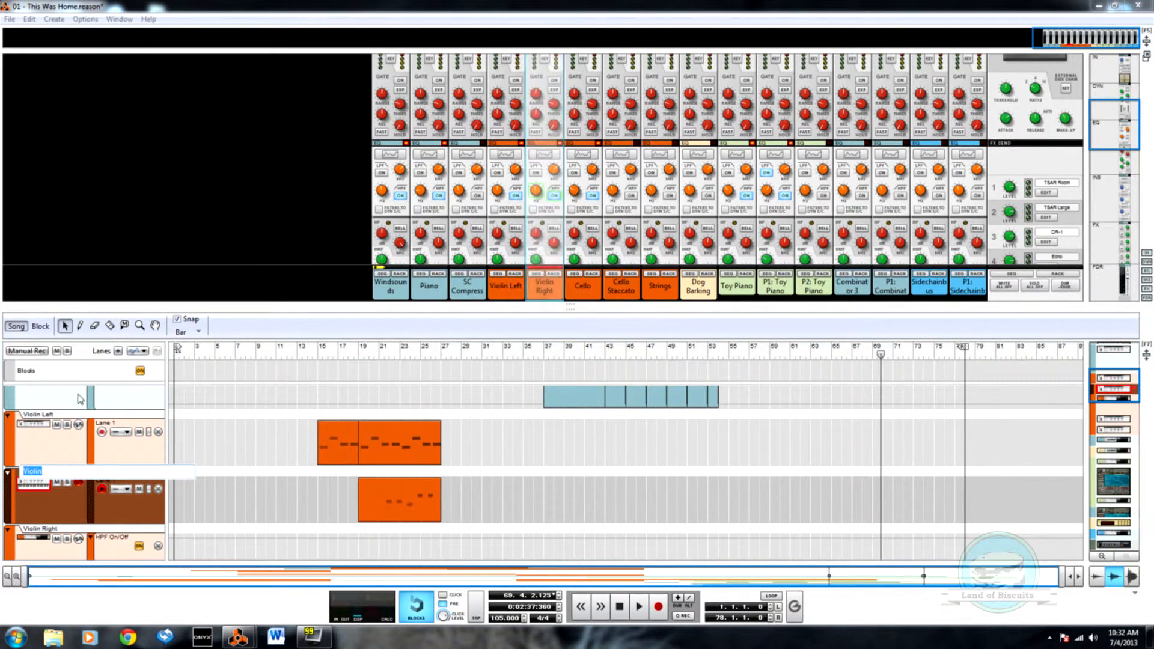
{"action": "key", "text": "Right"}
{"action": "type", "text": "Right"}
{"action": "key", "text": "Return"}
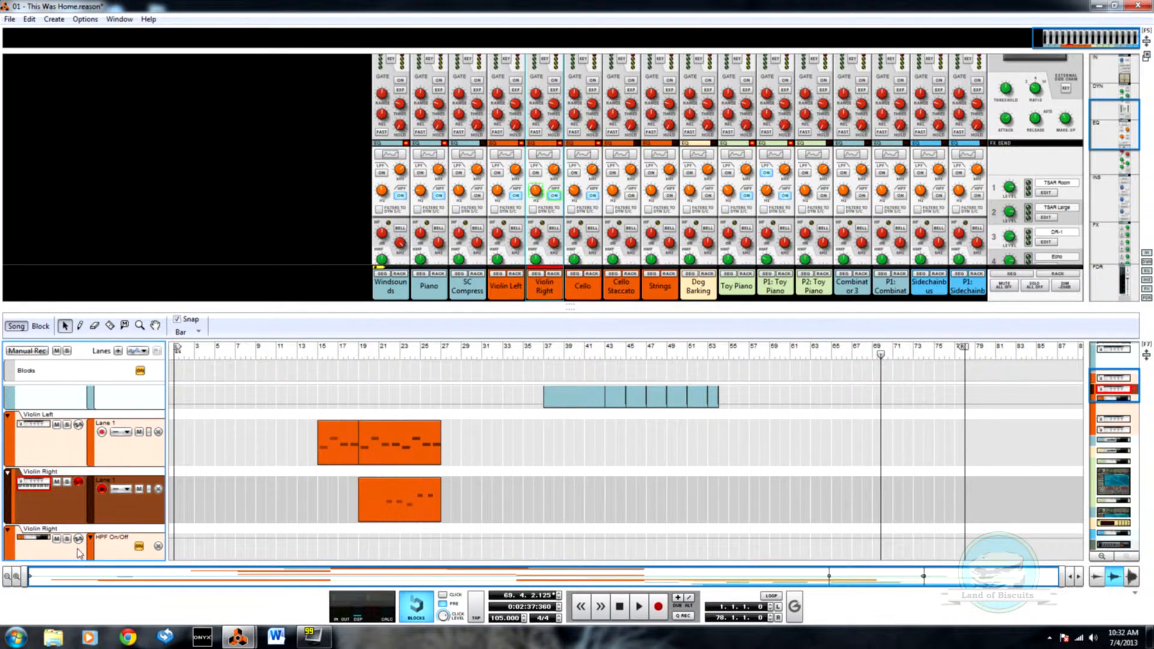
Step: Delete the Violin Right mix channel's automation track while keeping its device
{"action": "scroll", "coordinate": [78, 553], "scroll_direction": "down", "scroll_amount": 2}
{"action": "right_click", "coordinate": [77, 506]}
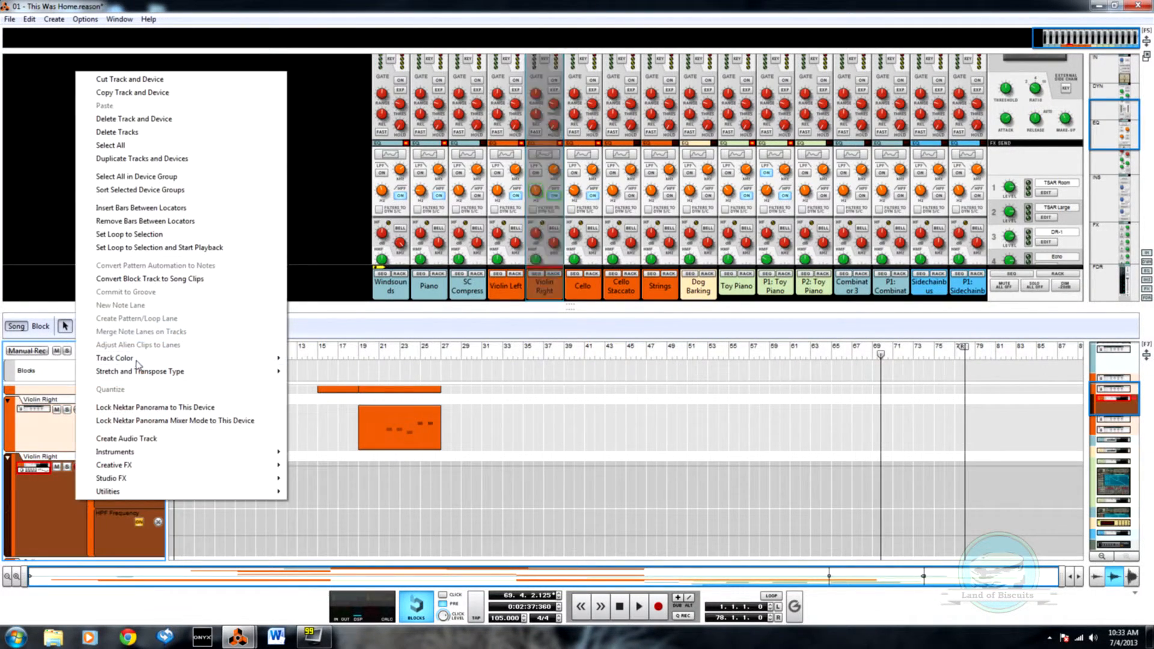
{"action": "left_click", "coordinate": [147, 138]}
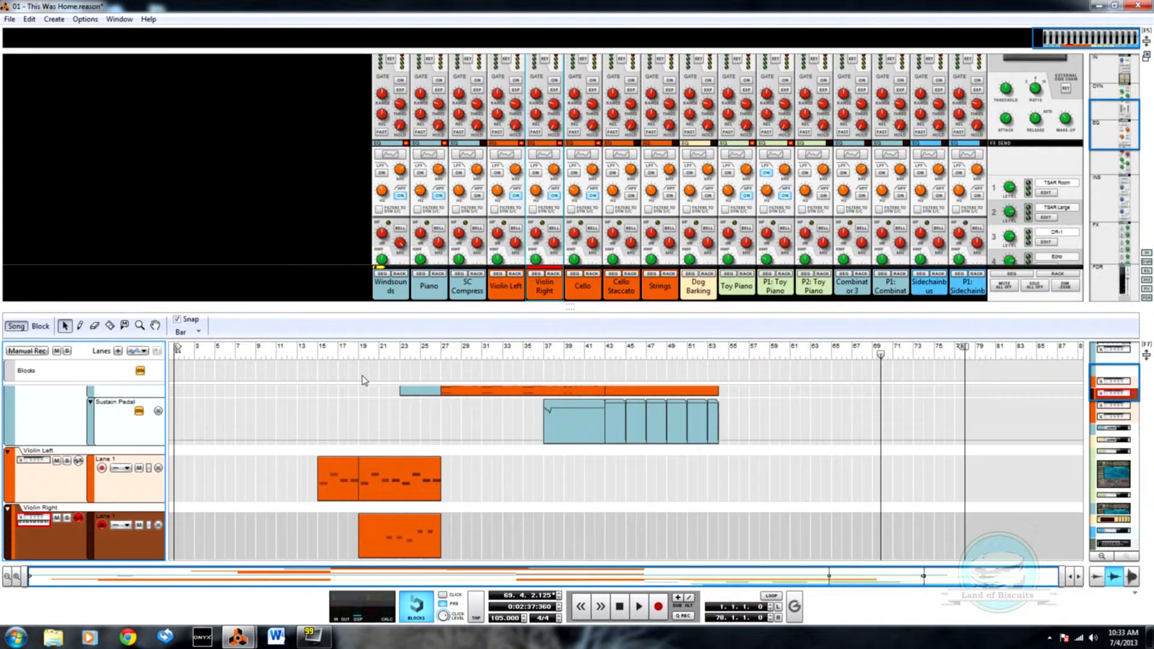
Step: Create HPF On/Off and HPF Frequency lanes for the Violin Left mix channel and move its track beneath the Violin Left instrument
{"action": "left_click", "coordinate": [515, 195], "text": "alt"}
{"action": "left_click", "coordinate": [497, 191], "text": "alt"}
{"action": "left_click_drag", "start_coordinate": [13, 490], "coordinate": [28, 391]}
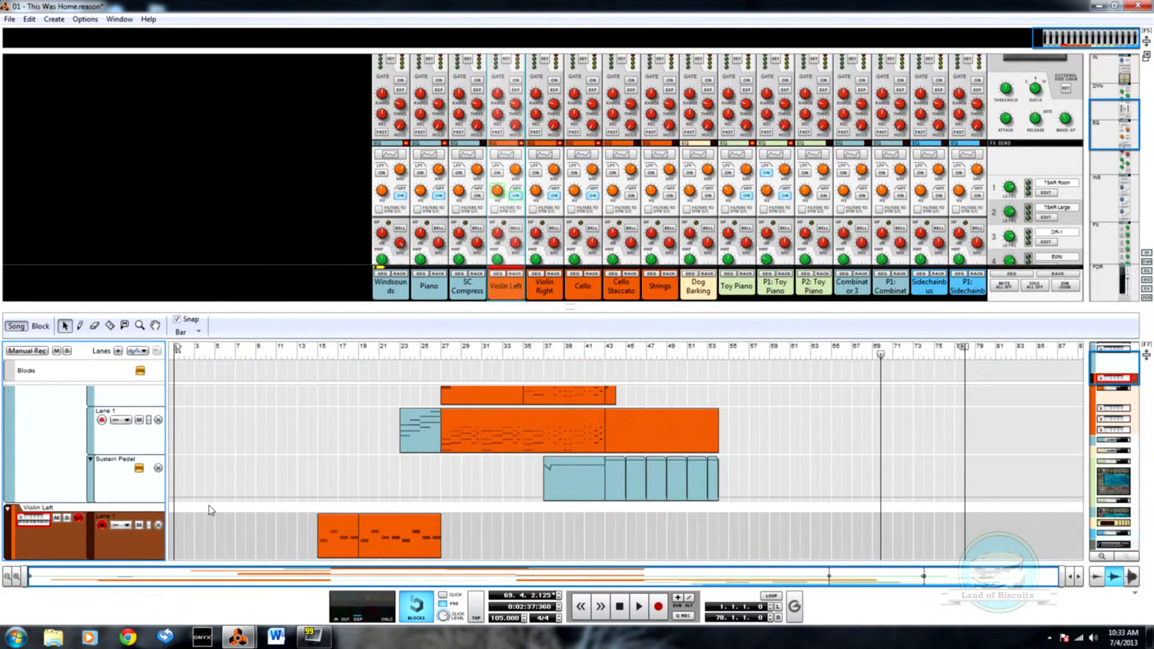
{"action": "scroll", "coordinate": [211, 509], "scroll_direction": "down", "scroll_amount": 5}
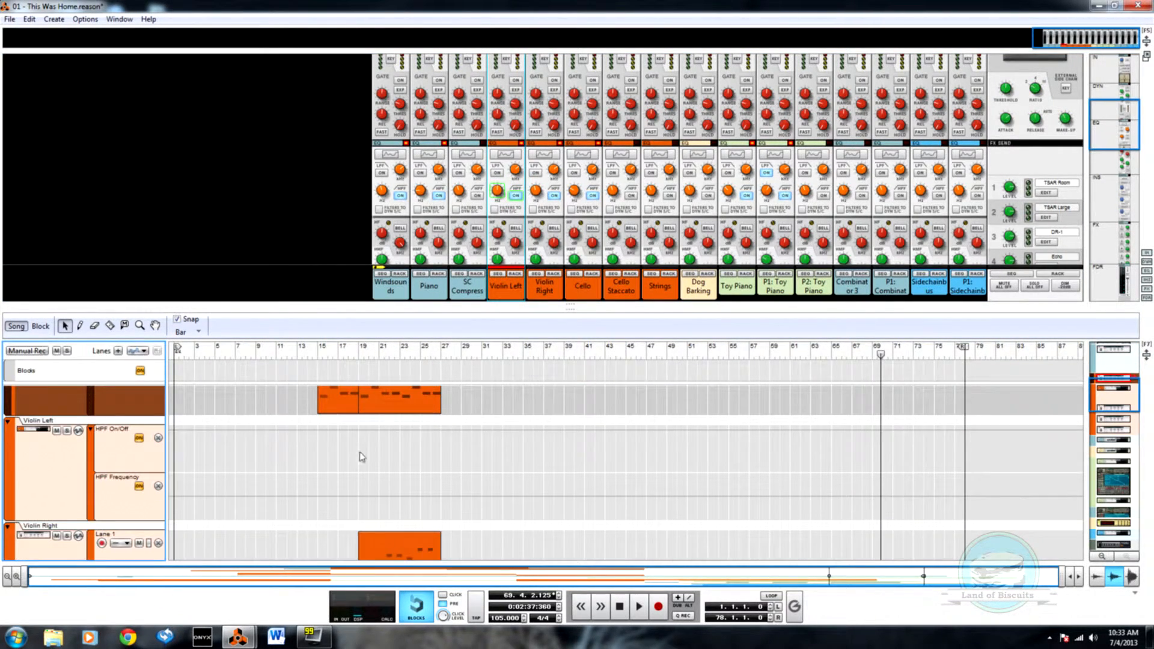
Step: Draw an automation clip from bar 15 to bar 19 in Violin Left's HPF On/Off lane and open it for editing
{"action": "key", "text": "w"}
{"action": "scroll", "coordinate": [327, 450], "scroll_direction": "down", "scroll_amount": 3}
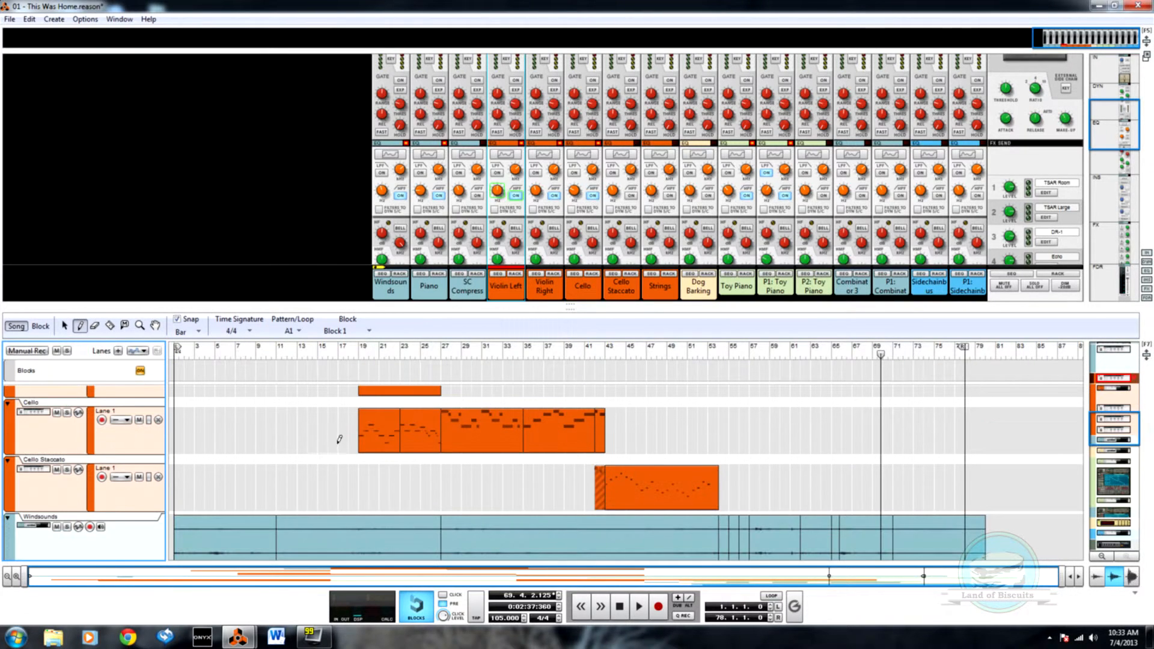
{"action": "scroll", "coordinate": [363, 391], "scroll_direction": "up", "scroll_amount": 5}
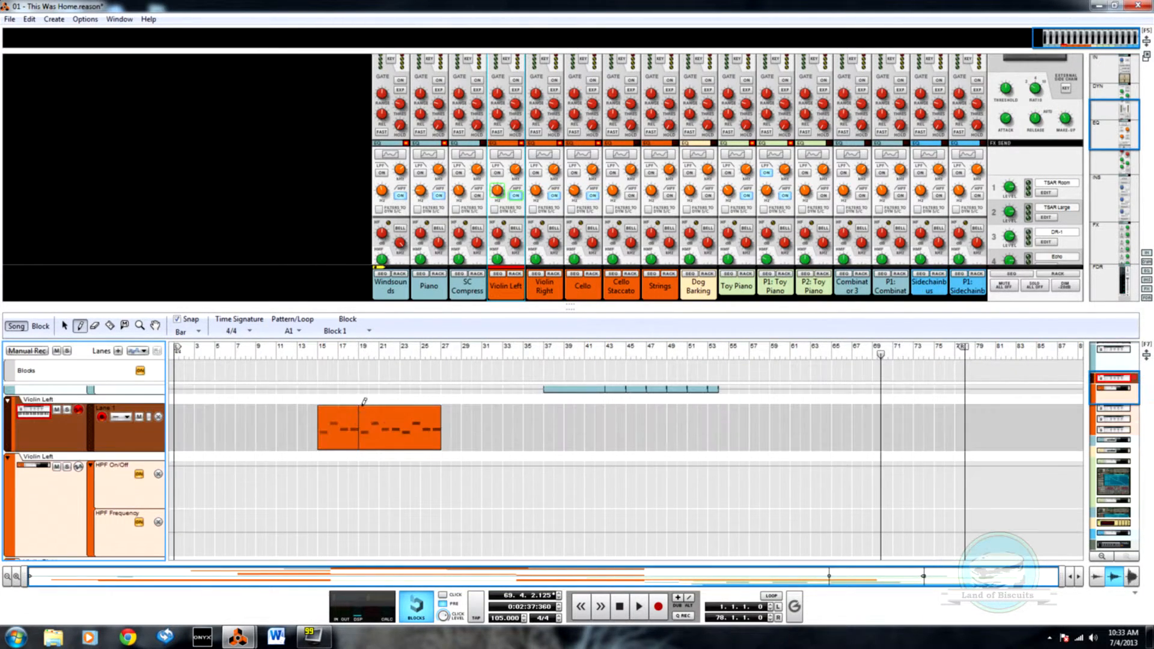
{"action": "left_click_drag", "start_coordinate": [320, 484], "coordinate": [358, 493]}
{"action": "key", "text": "q"}
{"action": "double_click", "coordinate": [351, 496]}
Step: Set the HPF On/Off clip's automation value to 0 and check Violin Left's filter lanes in edit mode
{"action": "key", "text": "w"}
{"action": "left_click", "coordinate": [337, 393]}
{"action": "key", "text": "q"}
{"action": "key", "text": "w"}
{"action": "left_click", "coordinate": [334, 535]}
{"action": "key", "text": "q"}
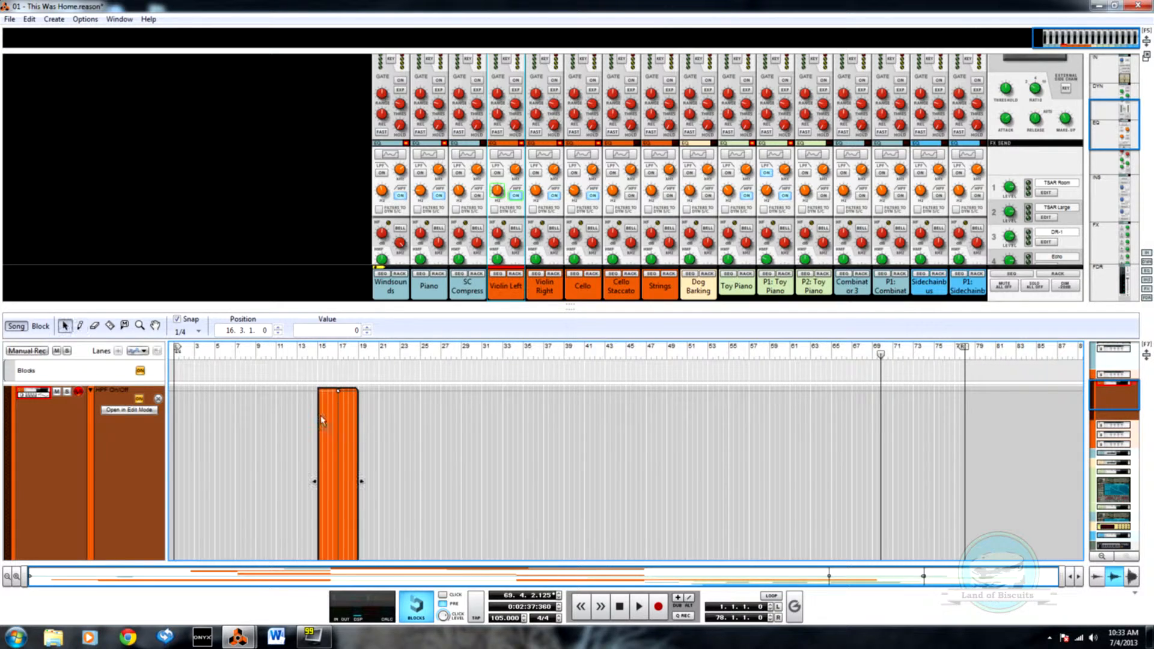
{"action": "double_click", "coordinate": [271, 498]}
{"action": "scroll", "coordinate": [290, 450], "scroll_direction": "up", "scroll_amount": 3}
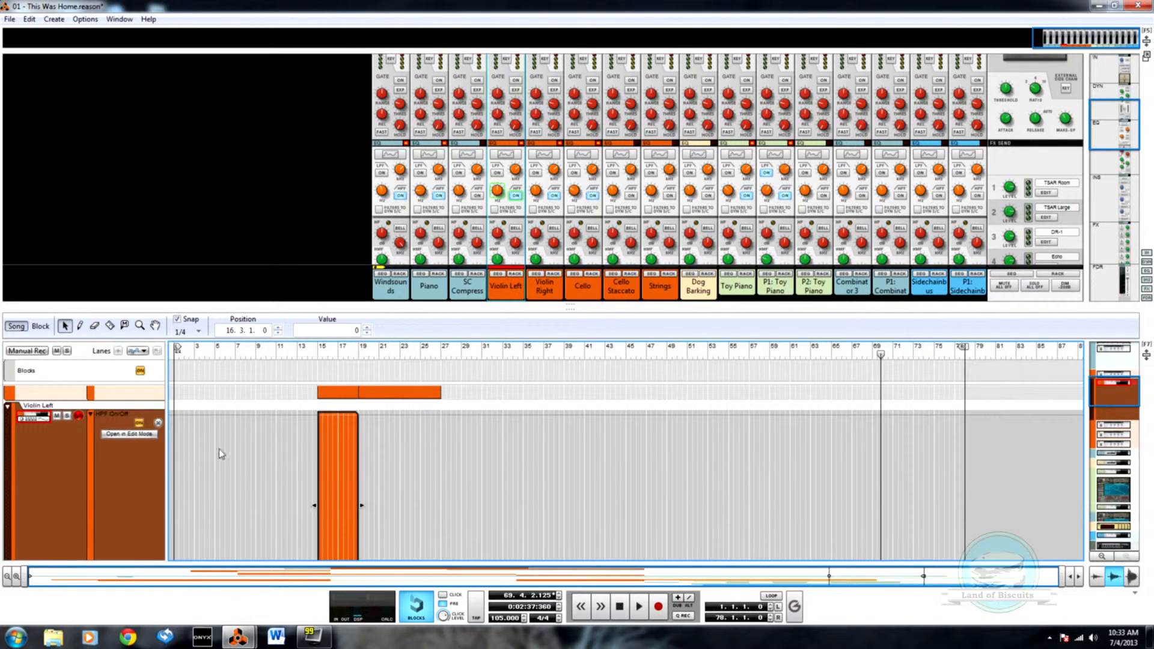
{"action": "left_click", "coordinate": [138, 423]}
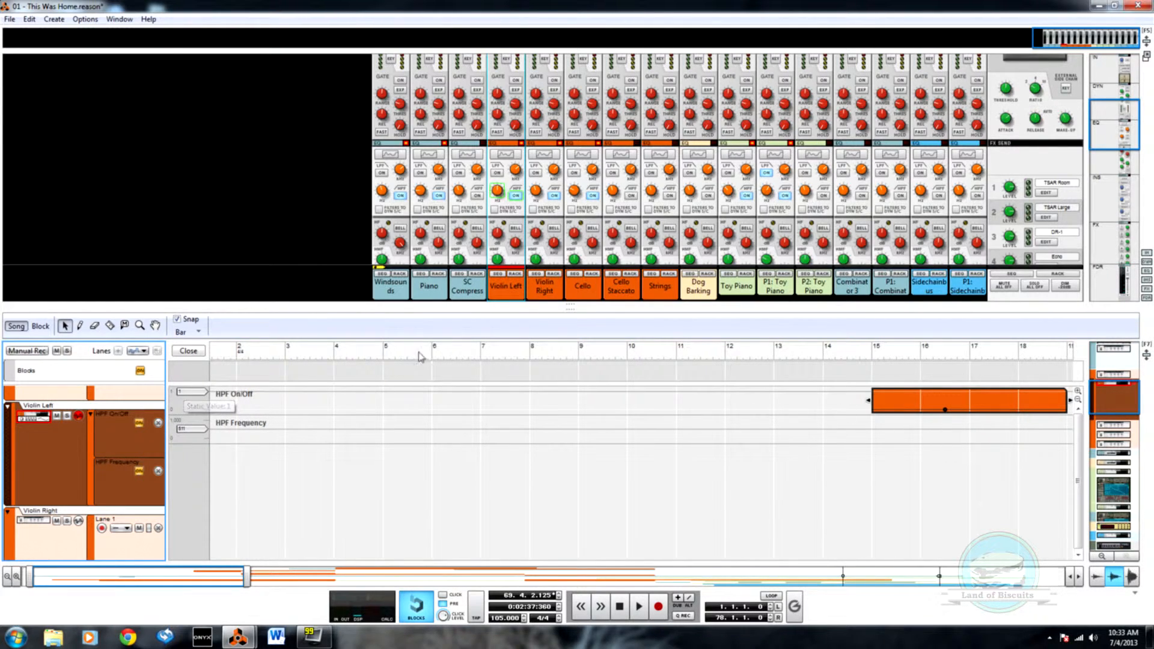
{"action": "left_click", "coordinate": [187, 350]}
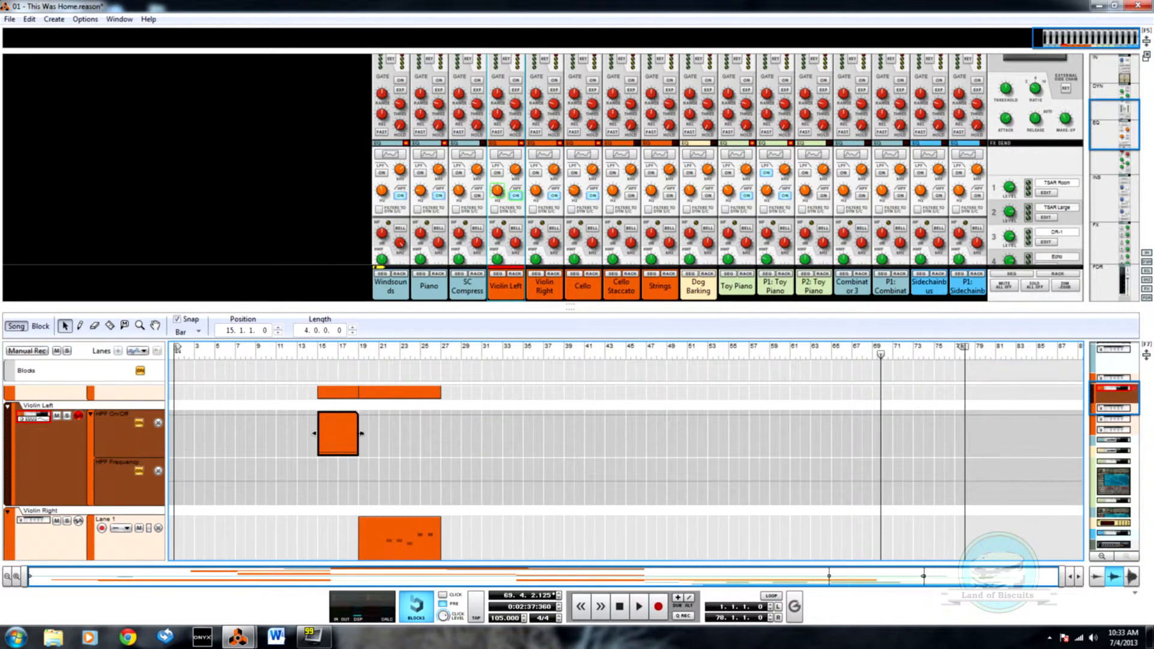
Step: Draw a clip from bar 19 to bar 27 in Violin Left's HPF Frequency lane with a curve rising to about 507 in bar 23
{"action": "key", "text": "w"}
{"action": "left_click_drag", "start_coordinate": [359, 487], "coordinate": [437, 492]}
{"action": "key", "text": "q"}
{"action": "double_click", "coordinate": [402, 504]}
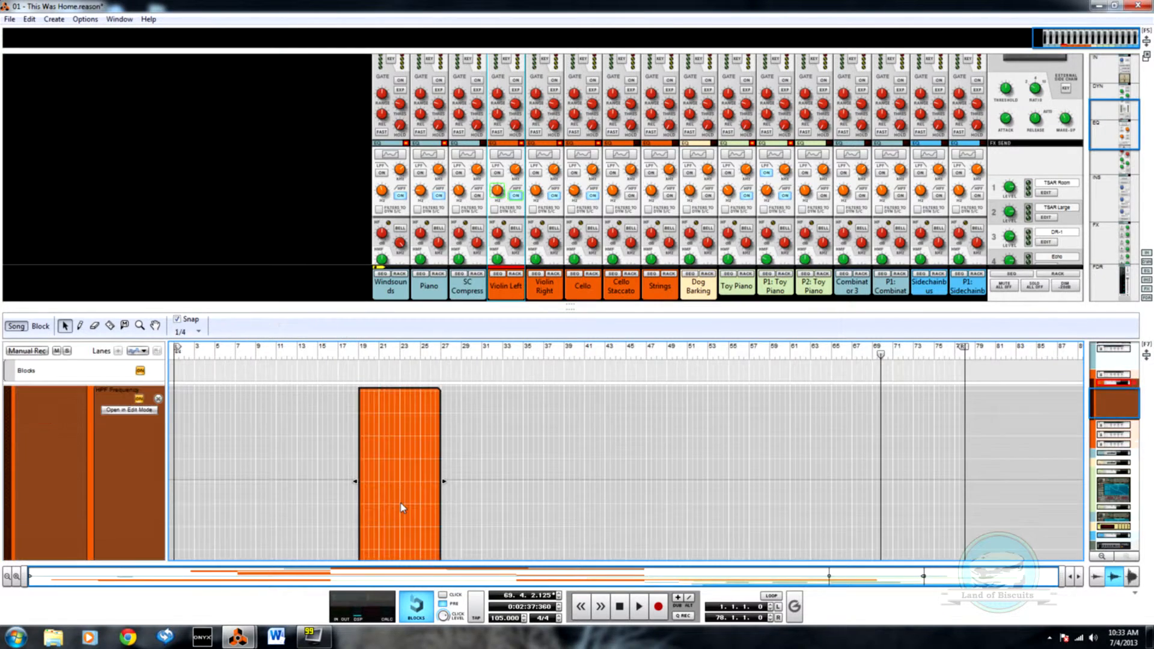
{"action": "key", "text": "w"}
{"action": "left_click_drag", "start_coordinate": [361, 496], "coordinate": [408, 405]}
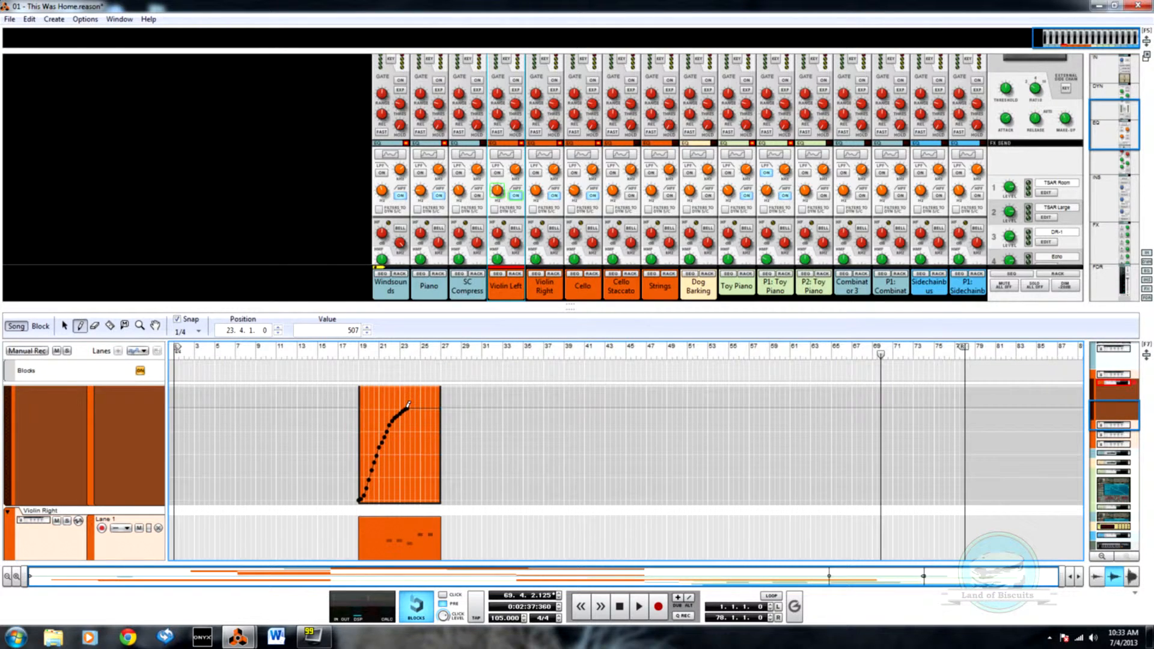
{"action": "scroll", "coordinate": [386, 442], "scroll_direction": "up", "scroll_amount": 2}
{"action": "key", "text": "q"}
Step: Play the song from bar 14 to about bar 29 to audition Violin Left's filter automation, closing the open clip
{"action": "left_click", "coordinate": [307, 353]}
{"action": "scroll", "coordinate": [323, 388], "scroll_direction": "down", "scroll_amount": 2}
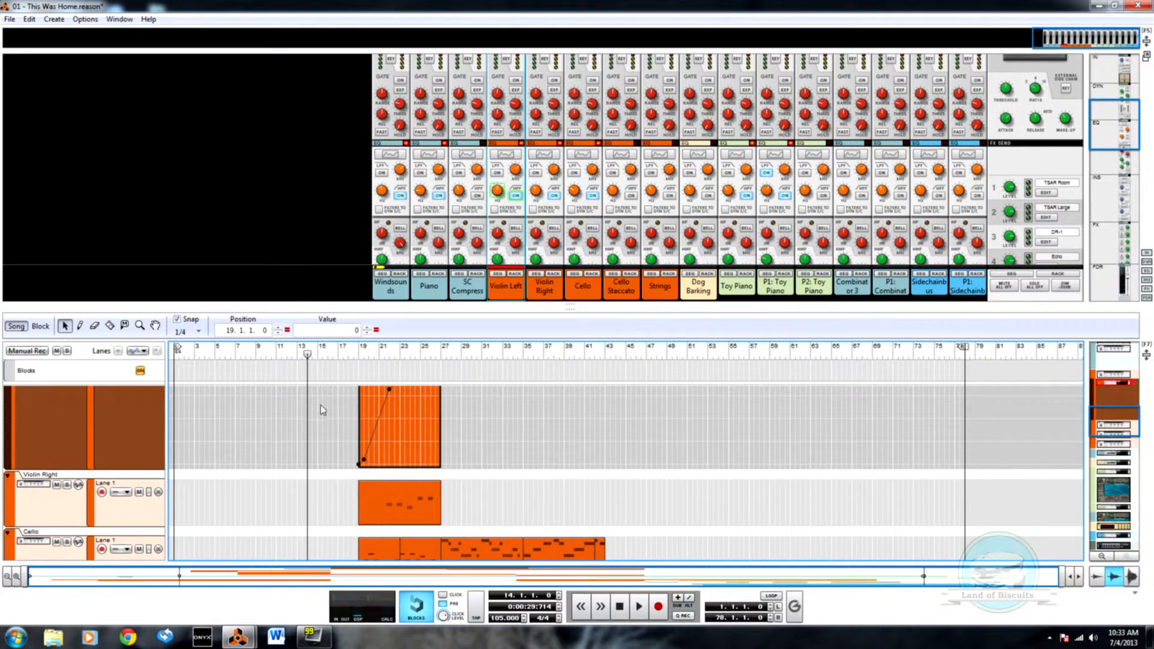
{"action": "key", "text": "space"}
{"action": "scroll", "coordinate": [337, 421], "scroll_direction": "up", "scroll_amount": 2}
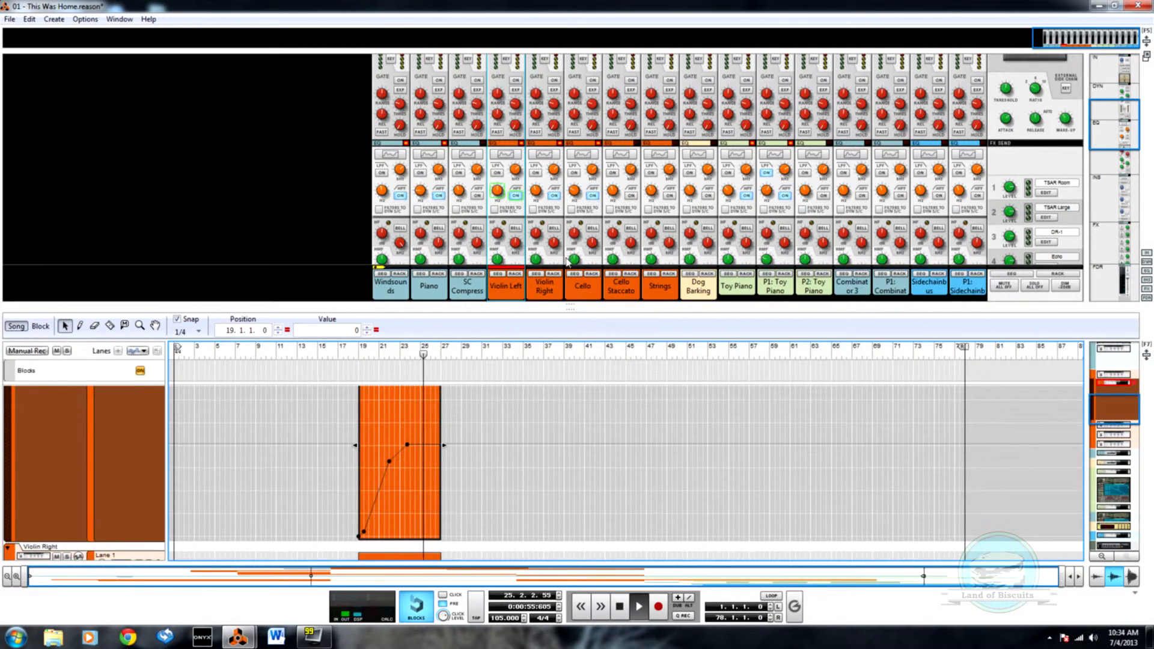
{"action": "scroll", "coordinate": [409, 490], "scroll_direction": "down", "scroll_amount": 3}
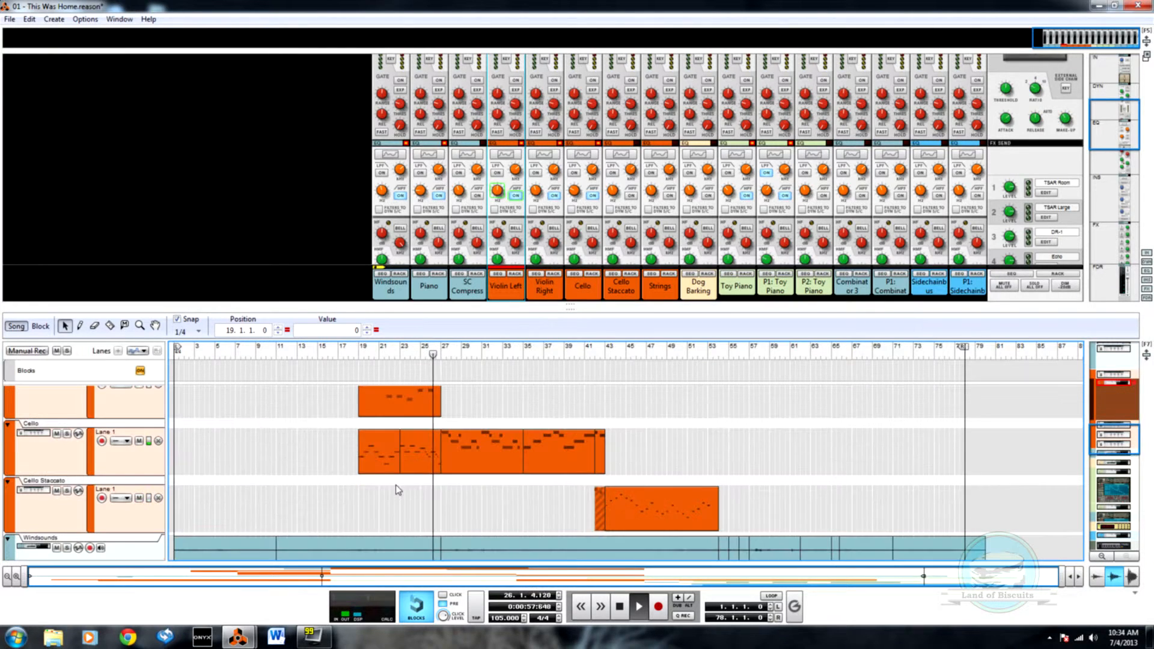
{"action": "scroll", "coordinate": [472, 472], "scroll_direction": "up", "scroll_amount": 2}
{"action": "scroll", "coordinate": [471, 472], "scroll_direction": "up", "scroll_amount": 5}
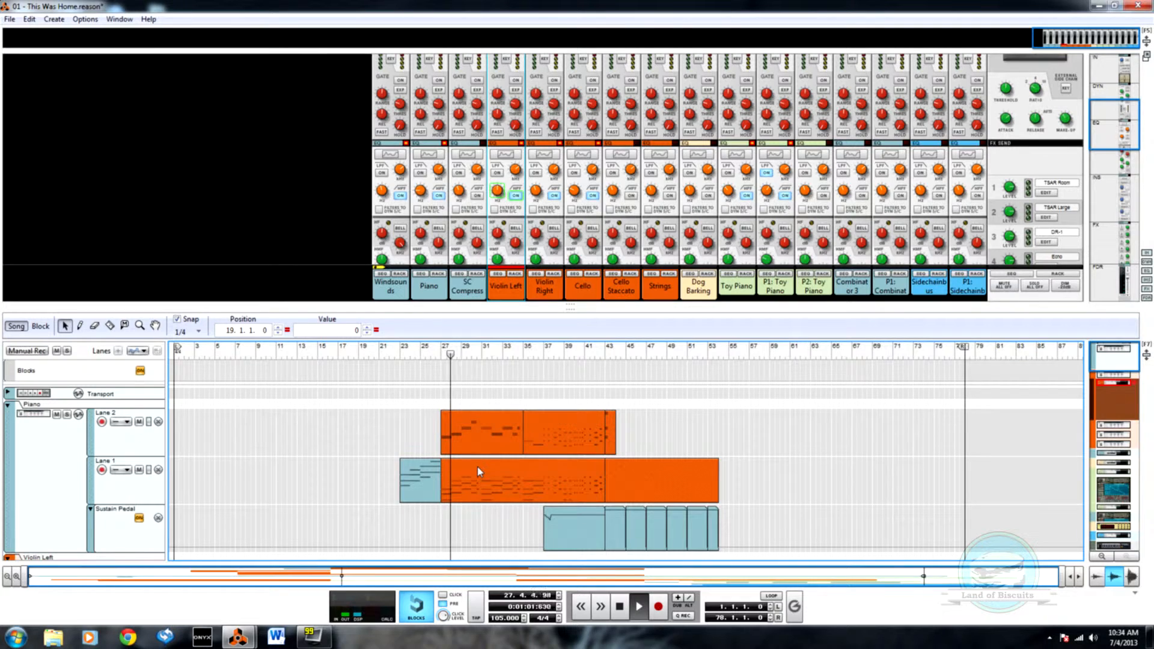
{"action": "scroll", "coordinate": [479, 467], "scroll_direction": "down", "scroll_amount": 3}
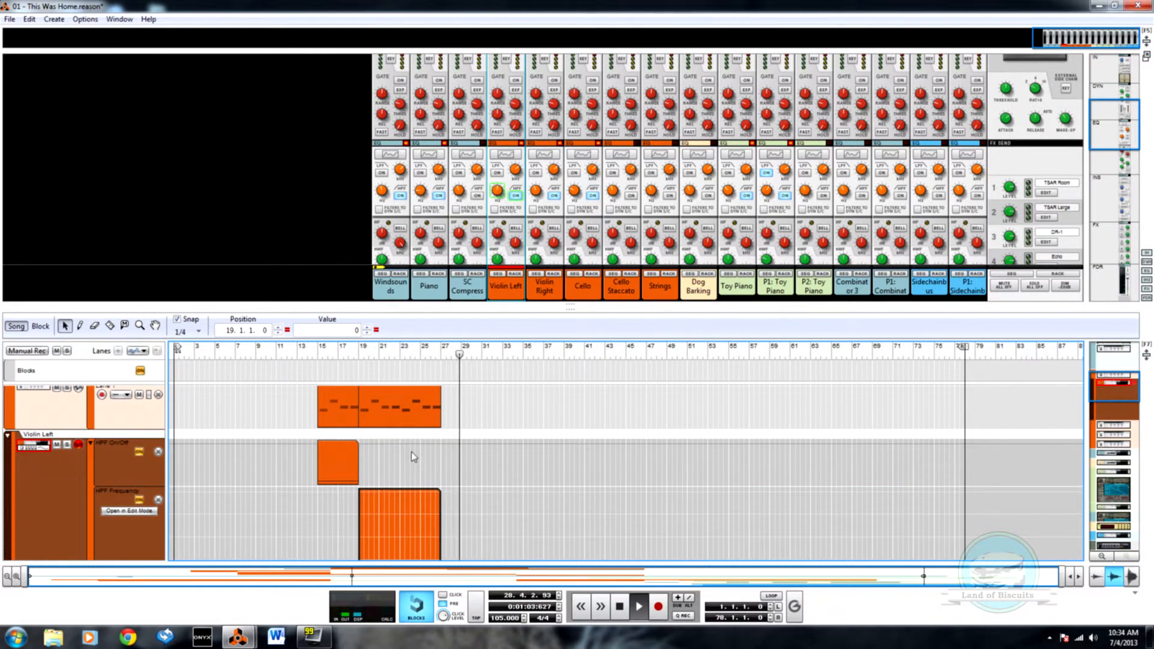
{"action": "left_click", "coordinate": [255, 416]}
{"action": "key", "text": "space"}
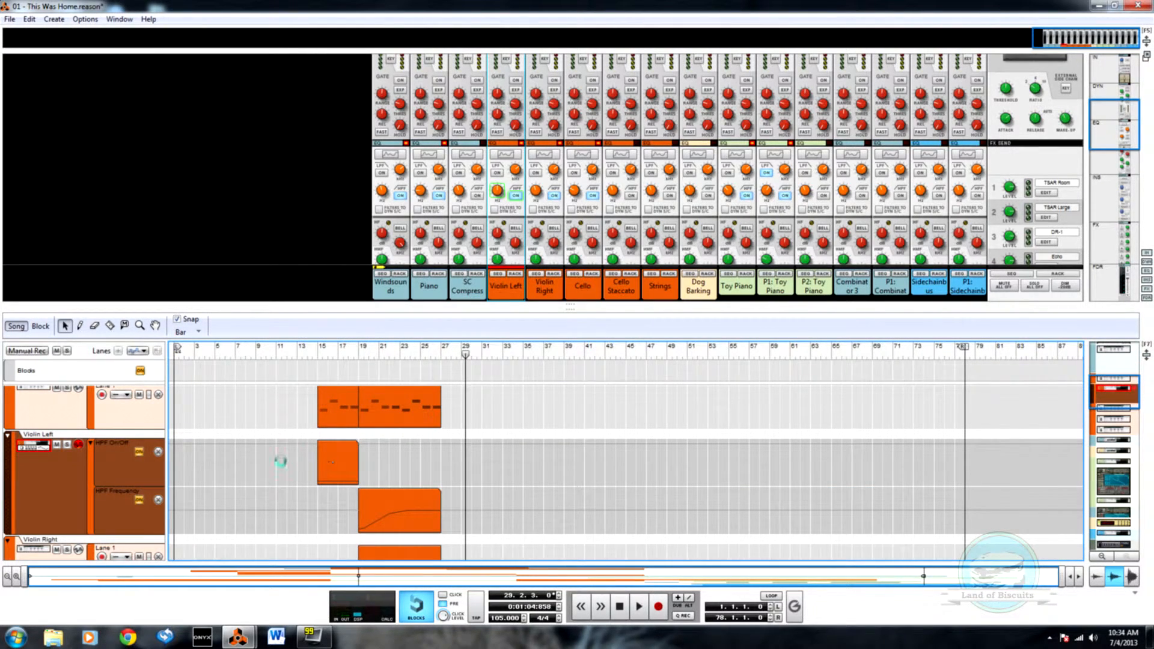
Step: Import the 01 - This Was Home wave file from the In Search of Lemonade 2013 folder into the song
{"action": "left_click", "coordinate": [10, 18]}
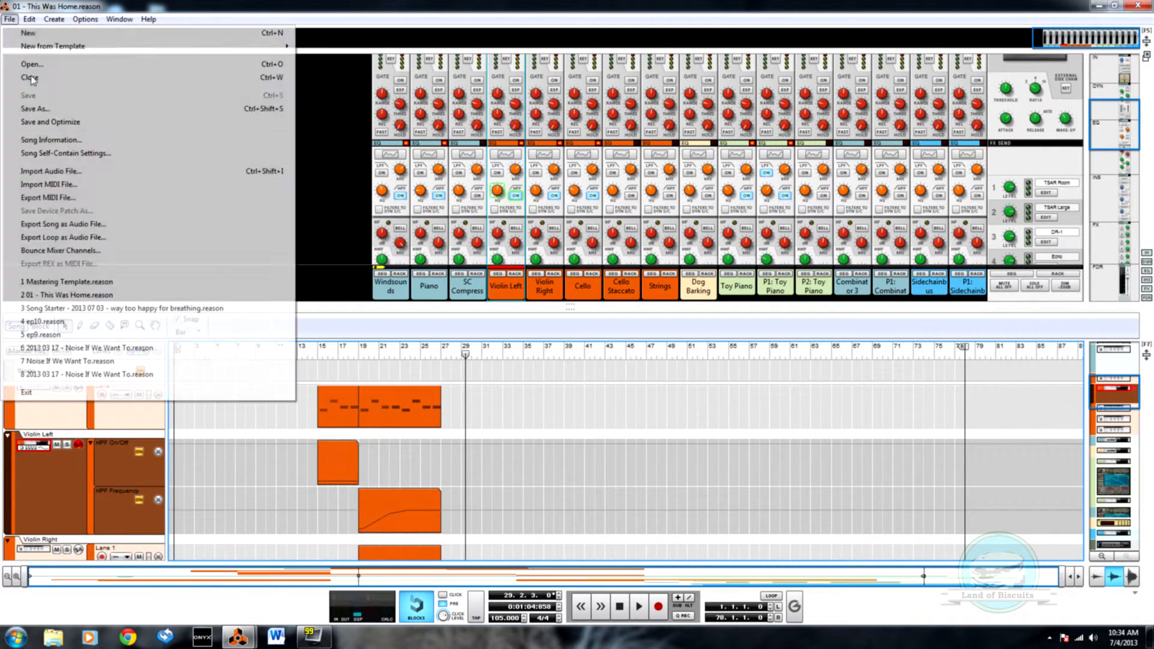
{"action": "left_click", "coordinate": [51, 172]}
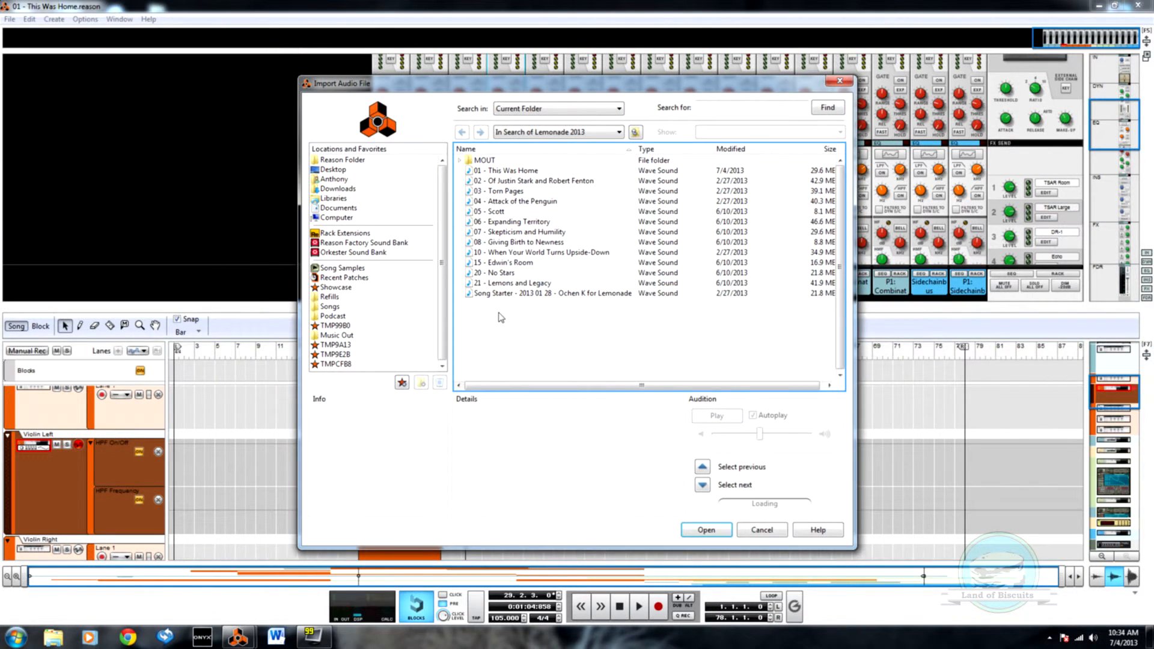
{"action": "left_click", "coordinate": [495, 172]}
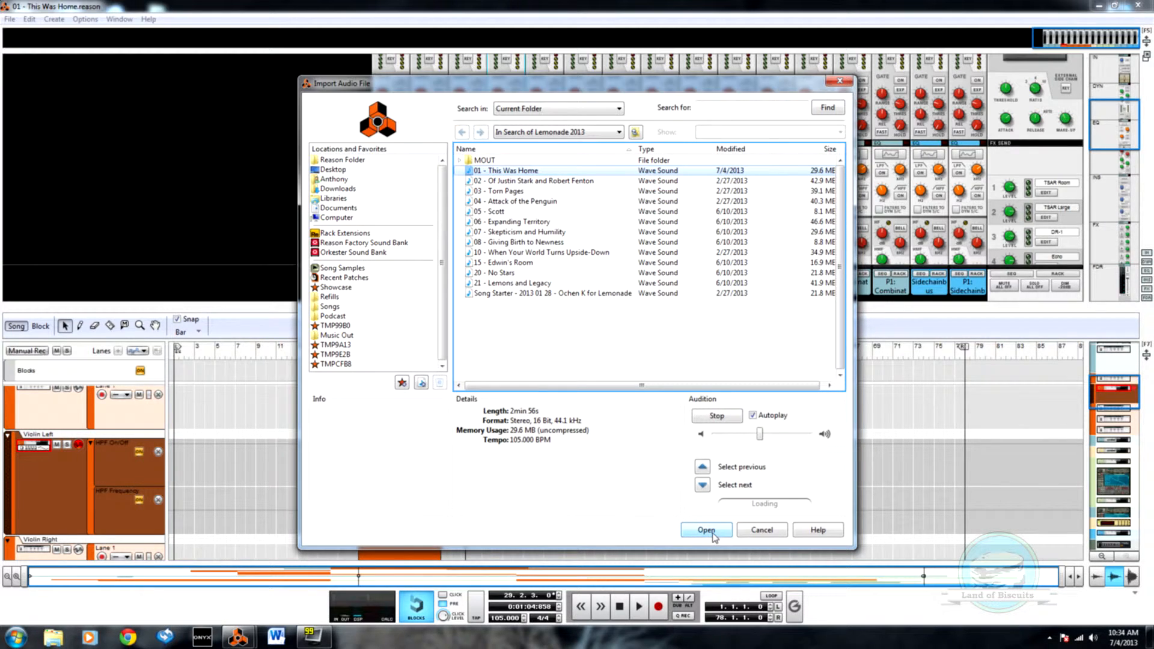
{"action": "left_click", "coordinate": [709, 531]}
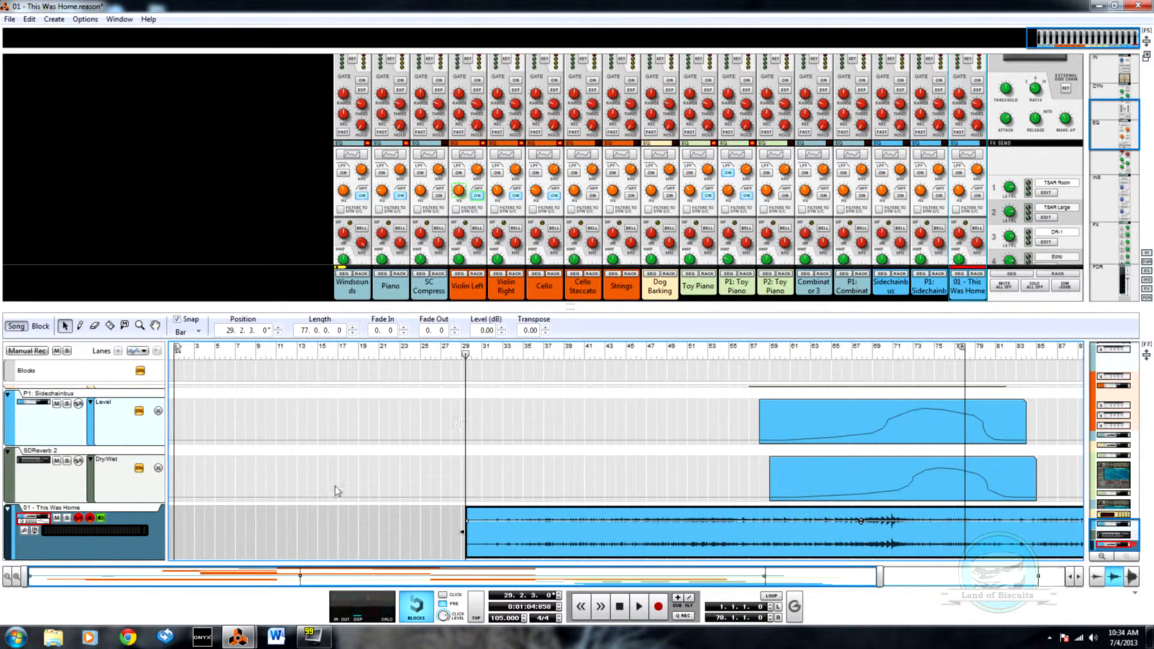
Step: Delete the 01 - This Was Home audio track and its device from the original song
{"action": "right_click", "coordinate": [81, 565]}
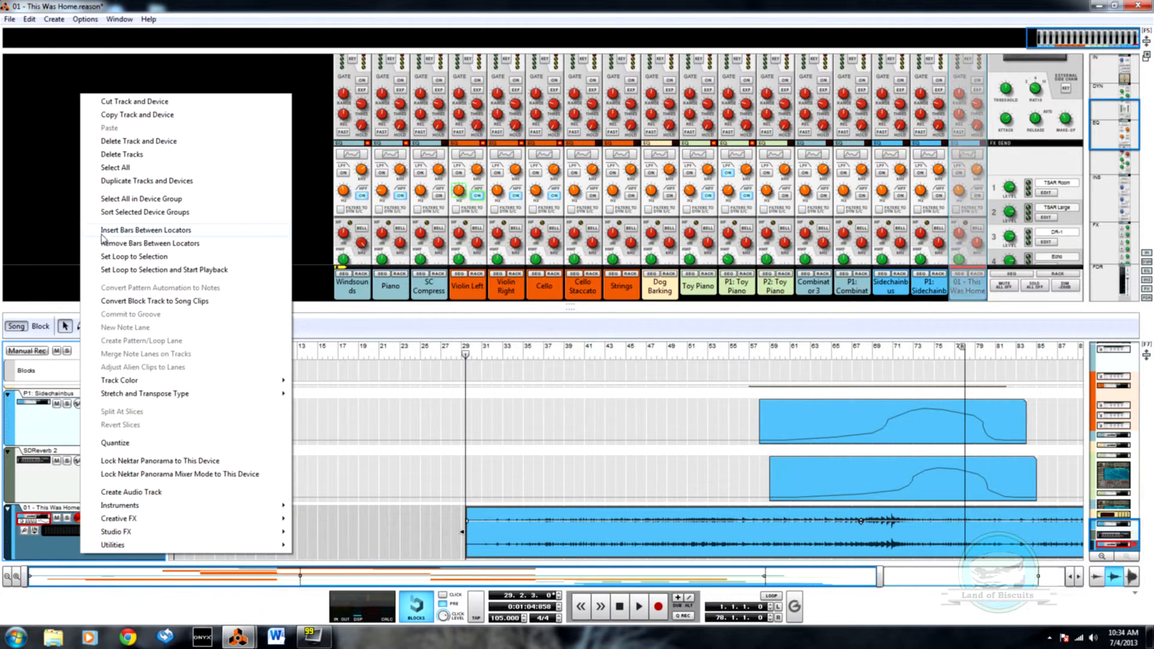
{"action": "left_click", "coordinate": [126, 143]}
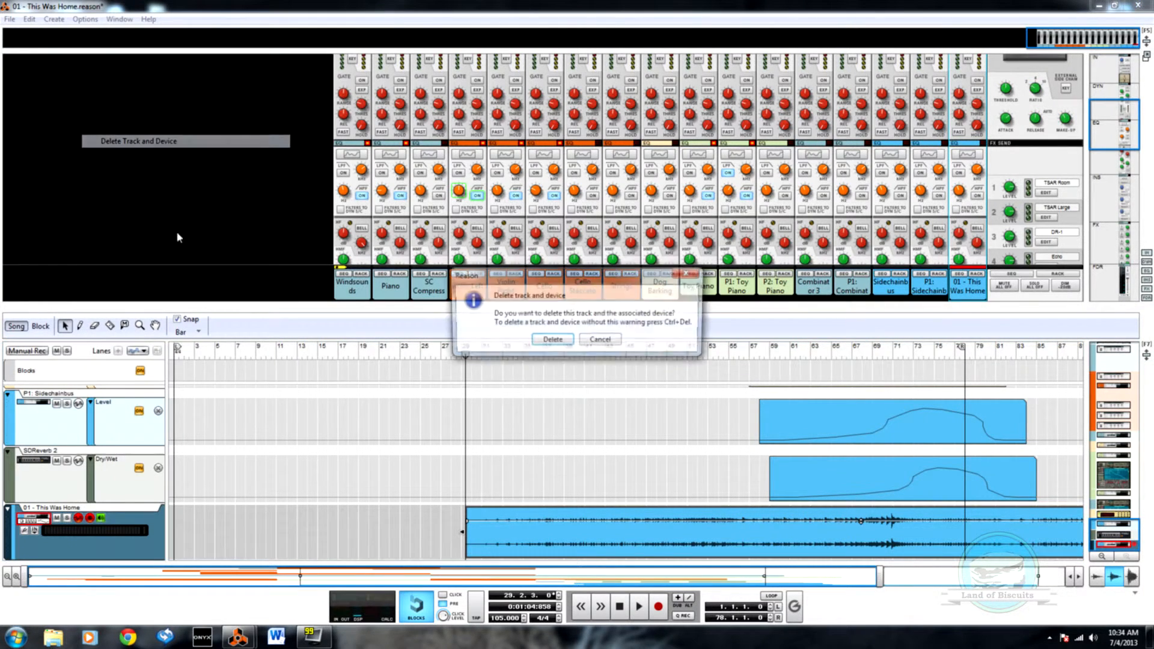
{"action": "left_click", "coordinate": [536, 340]}
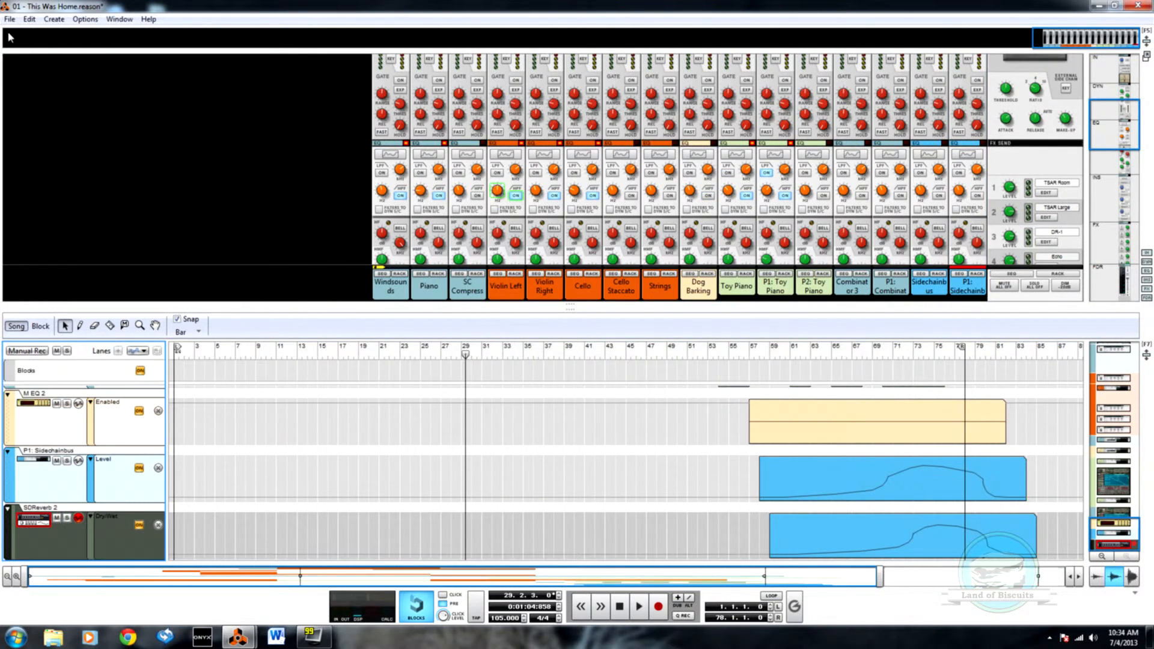
Step: Export the song as an audio file at 44,100 Hz and 16-bit without dither
{"action": "left_click", "coordinate": [10, 19]}
{"action": "left_click", "coordinate": [37, 225]}
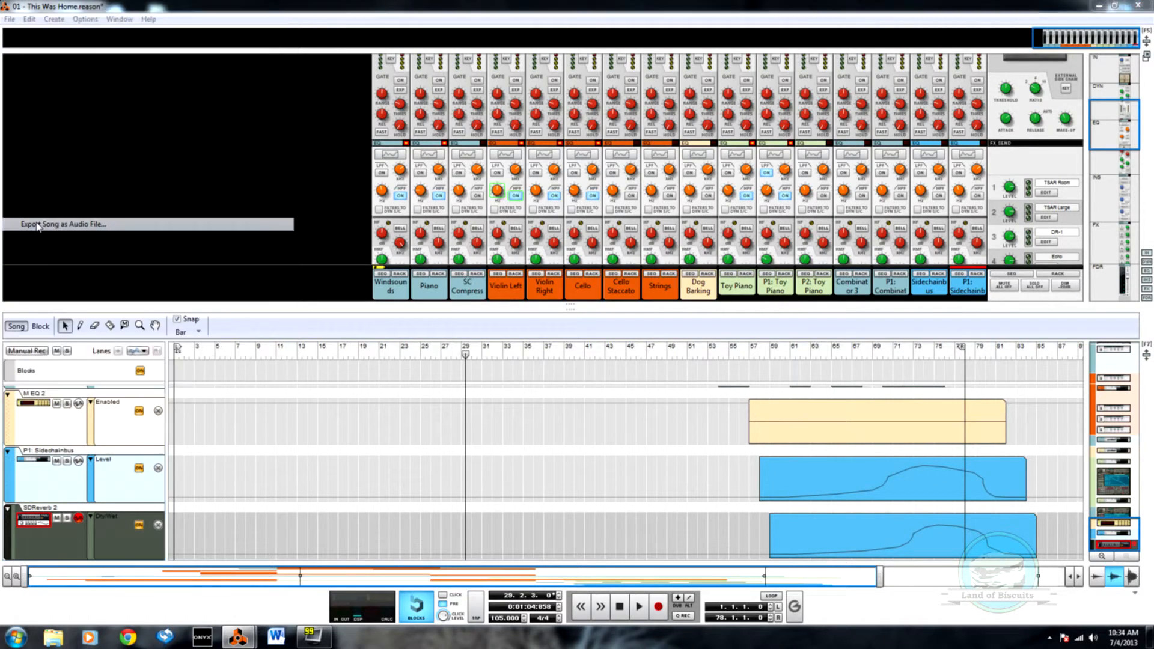
{"action": "left_click", "coordinate": [112, 73]}
{"action": "left_click", "coordinate": [1123, 593]}
{"action": "left_click", "coordinate": [605, 319]}
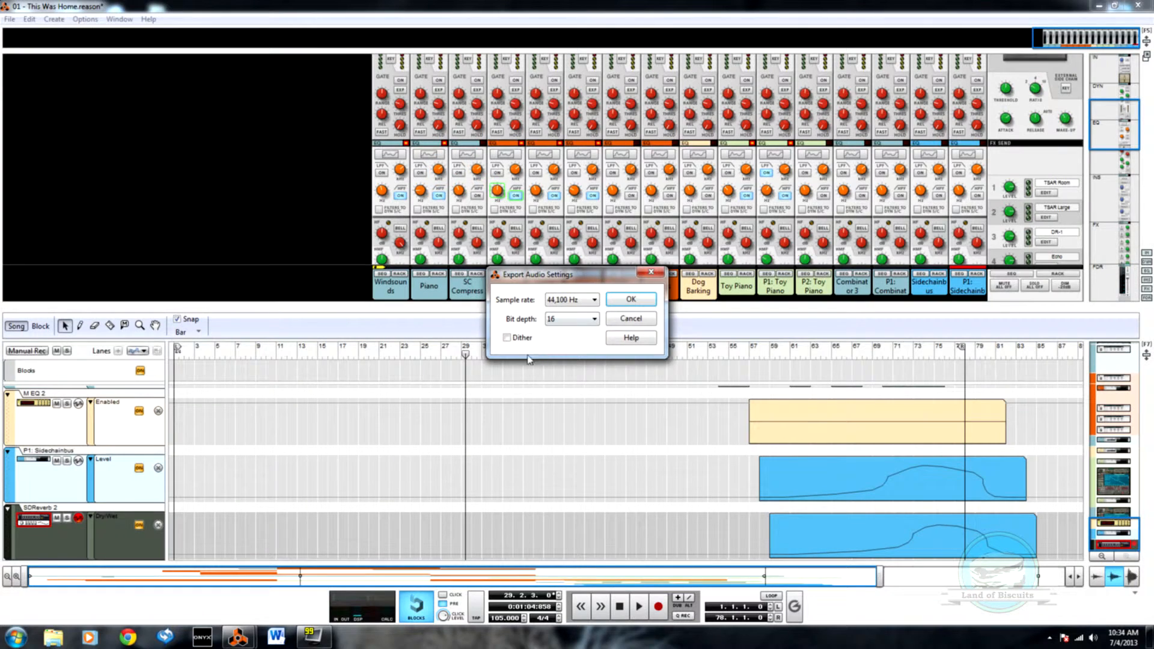
{"action": "left_click", "coordinate": [631, 301]}
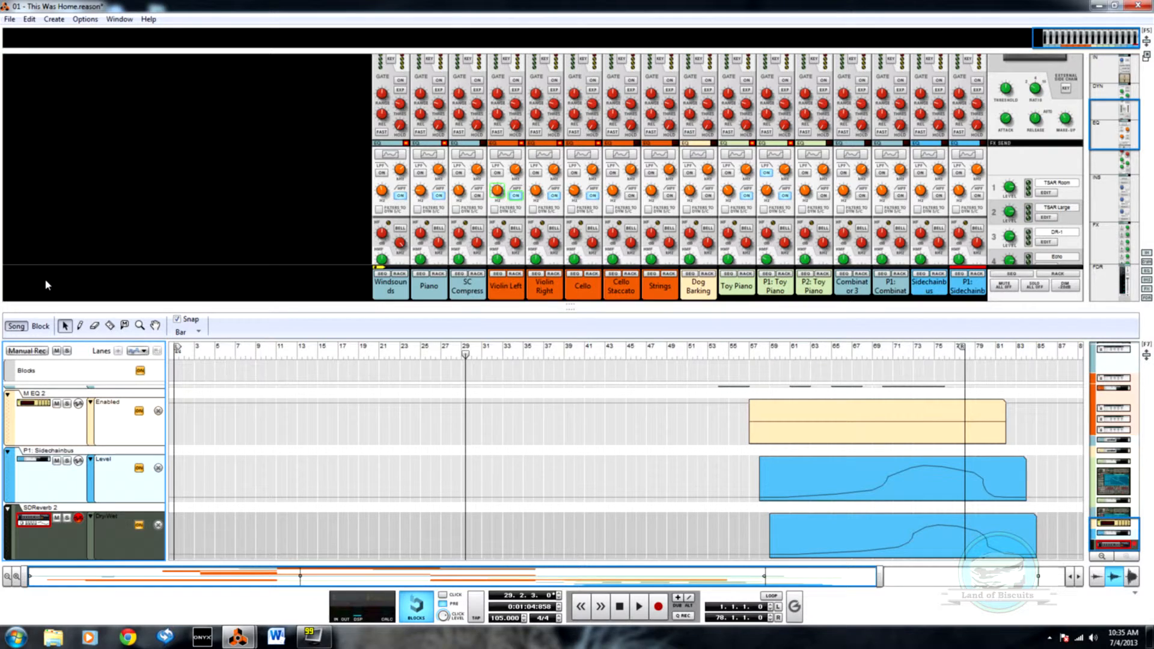
Step: Switch to the Mastering Template song, delete the old audio clip from track 01 and return the playhead to the start
{"action": "left_click", "coordinate": [12, 20]}
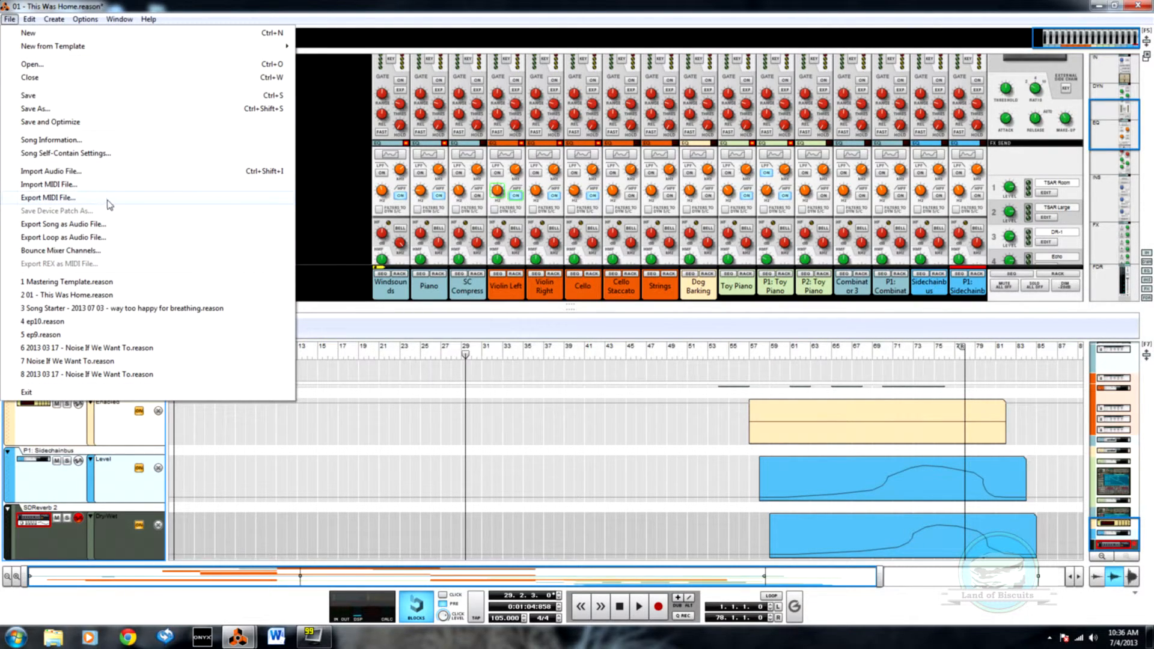
{"action": "left_click", "coordinate": [363, 82]}
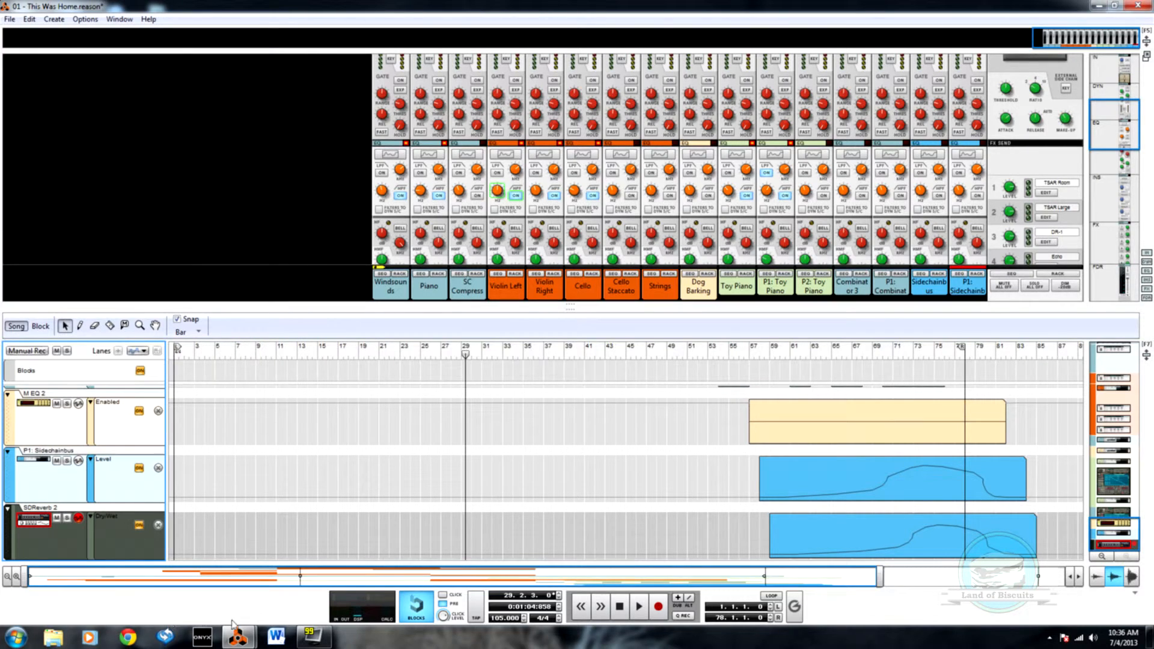
{"action": "mouse_move", "coordinate": [238, 636]}
{"action": "left_click", "coordinate": [312, 569]}
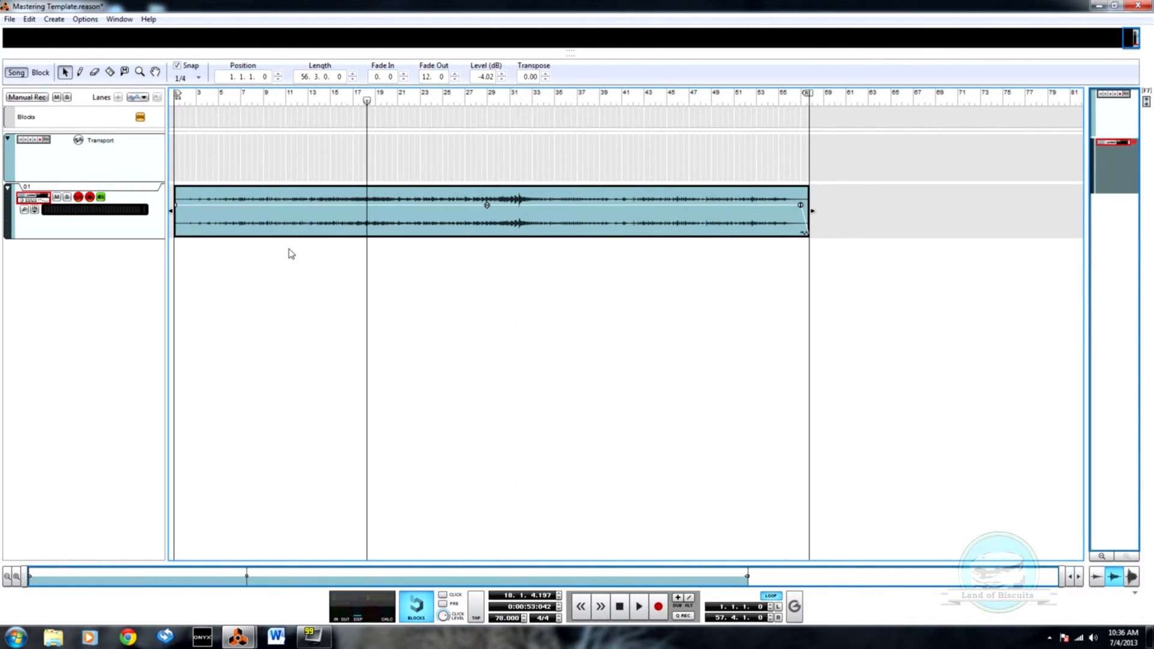
{"action": "key", "text": "Delete"}
{"action": "key", "text": "shift+Return"}
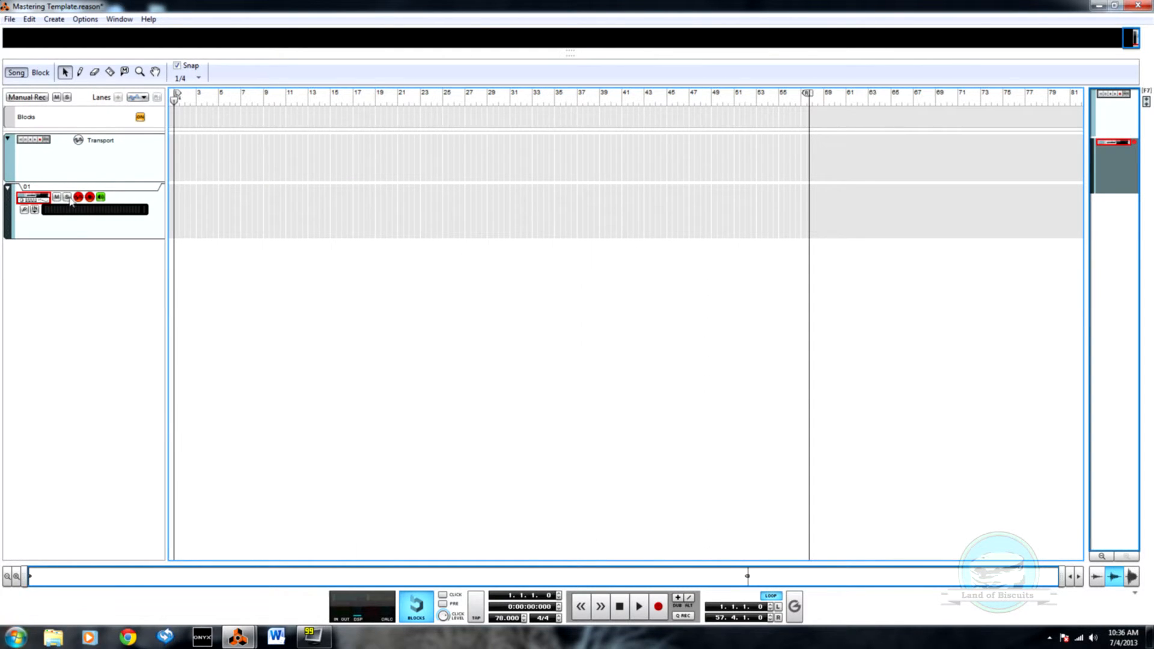
Step: Import the 01 - This Was Home wave file from the In Search of Lemonade 2013 folder onto track 01 and disable its stretch
{"action": "left_click", "coordinate": [10, 19]}
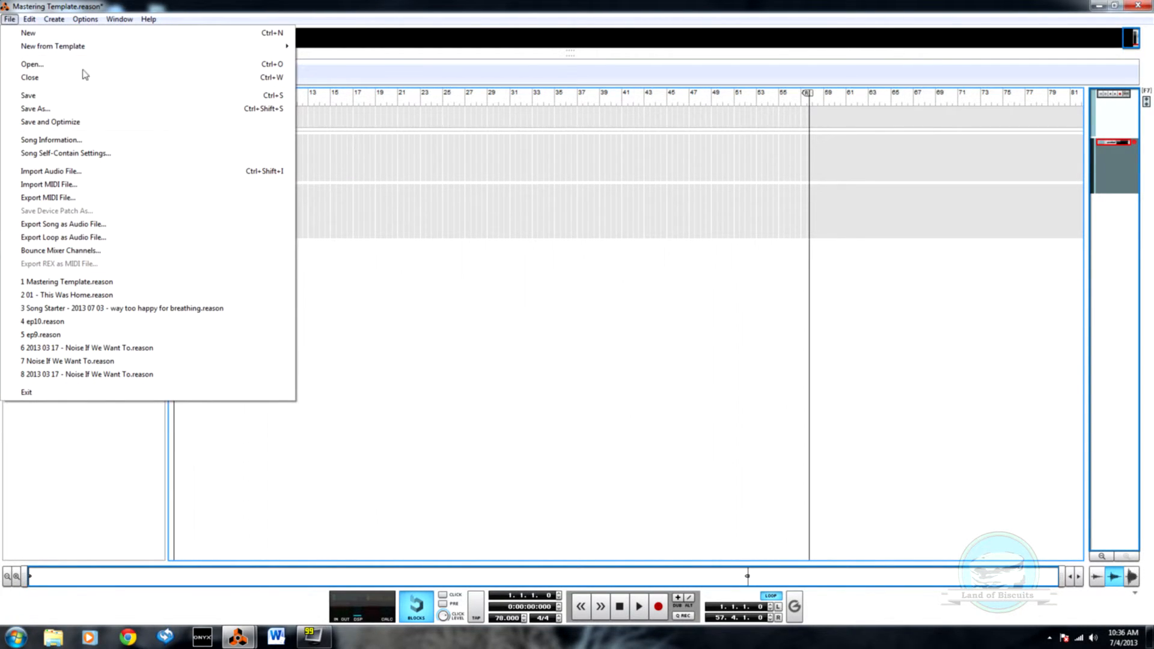
{"action": "left_click", "coordinate": [54, 171]}
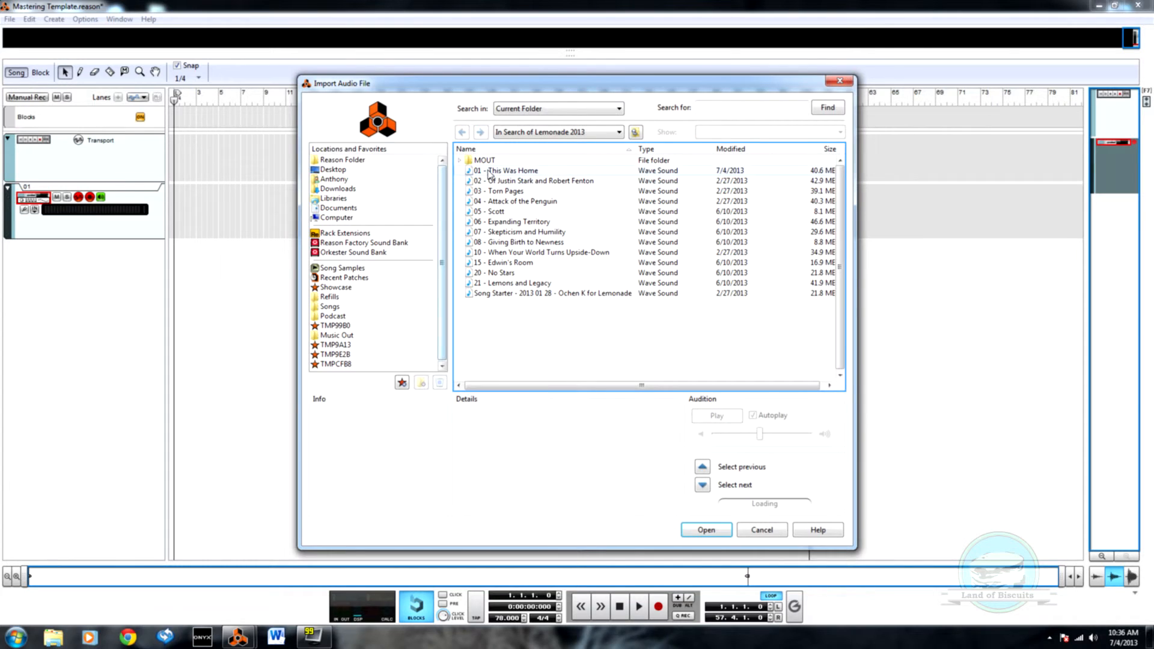
{"action": "left_click", "coordinate": [489, 171]}
{"action": "left_click", "coordinate": [697, 526]}
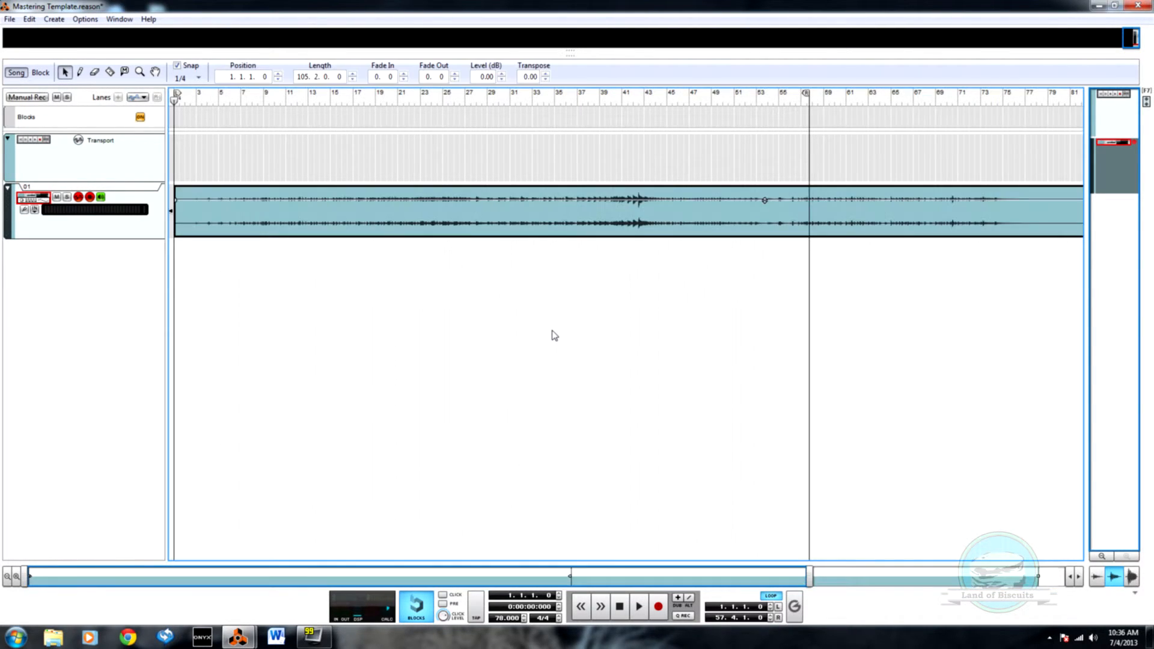
{"action": "right_click", "coordinate": [560, 225]}
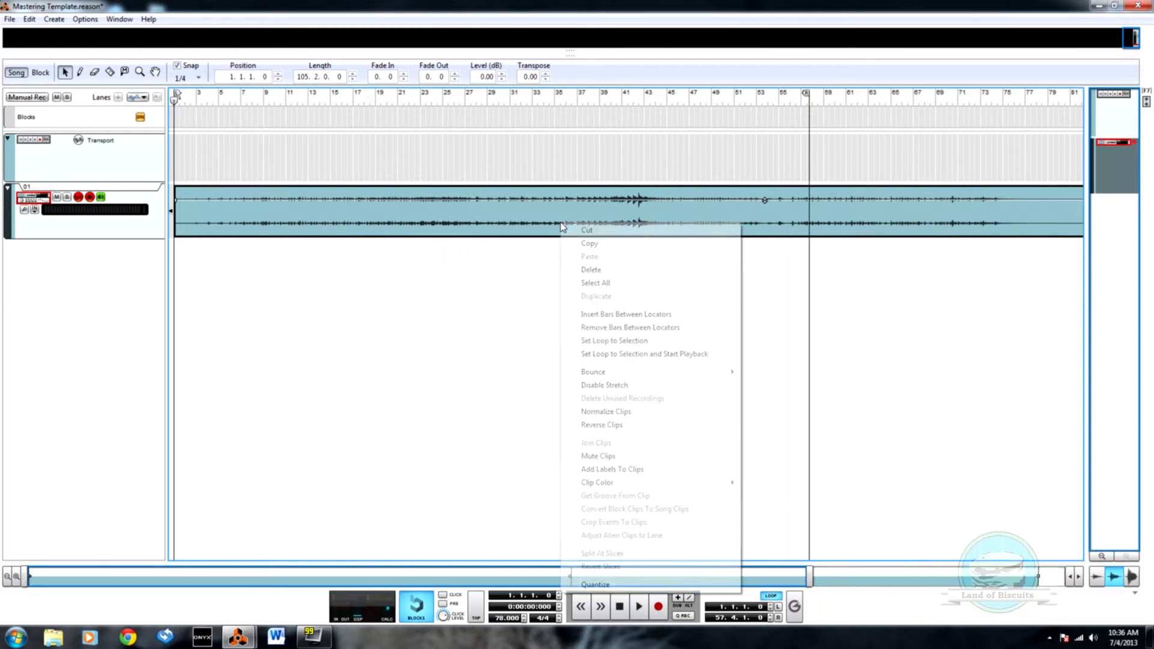
{"action": "left_click", "coordinate": [604, 384]}
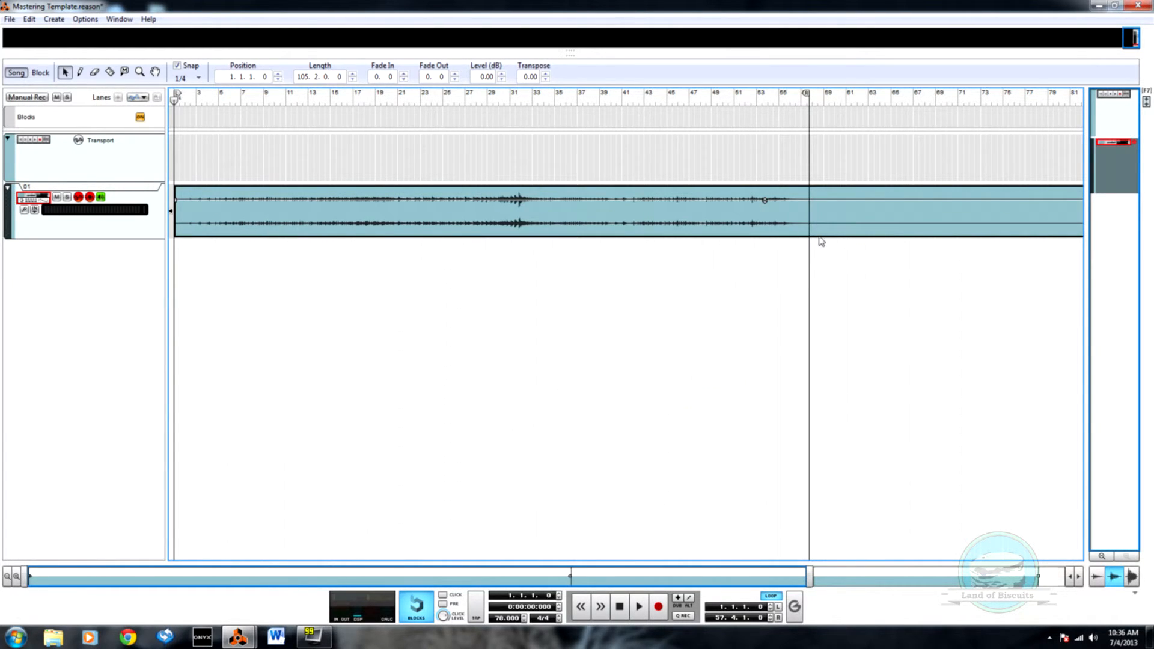
Step: Shorten the imported clip to a length of 56.3.0.0, ending at the loop end, with a fade out of 8.0
{"action": "left_click_drag", "start_coordinate": [817, 581], "coordinate": [1063, 582]}
{"action": "left_click_drag", "start_coordinate": [1063, 211], "coordinate": [518, 232]}
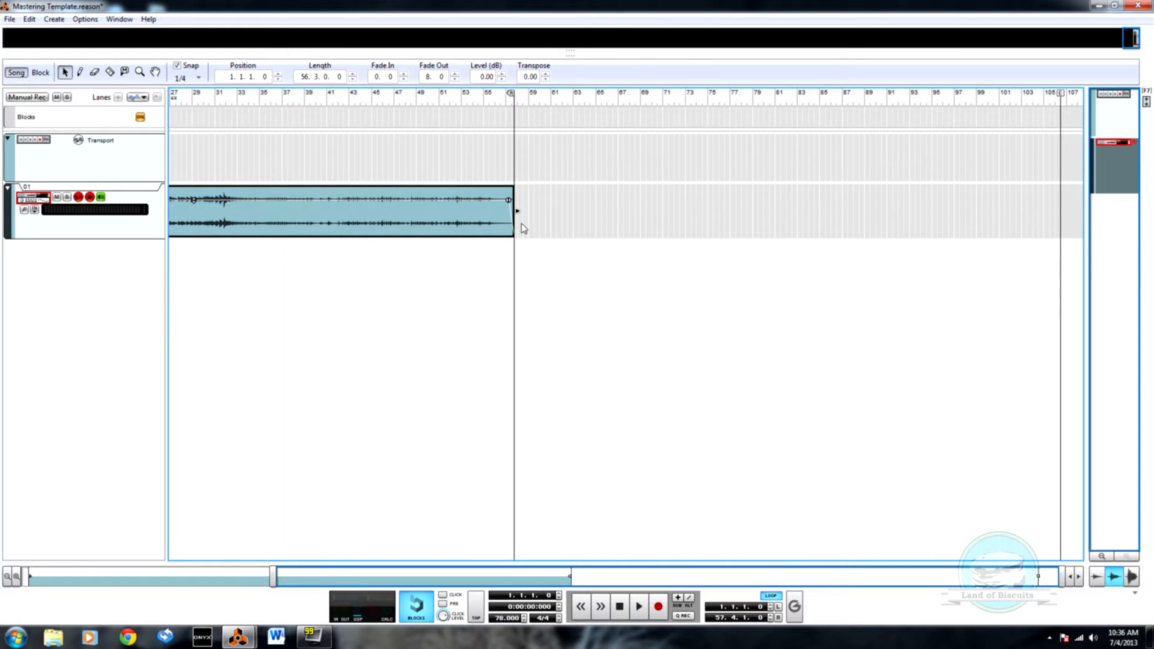
{"action": "left_click_drag", "start_coordinate": [494, 582], "coordinate": [3, 524]}
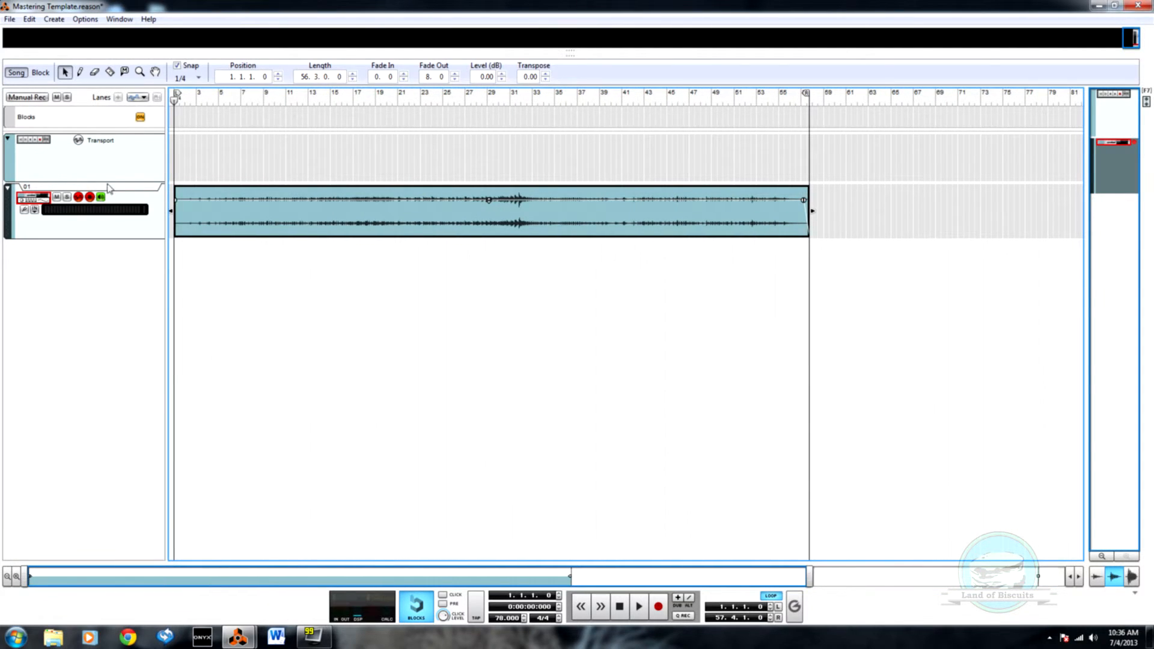
Step: Play the song from the start and raise the clip's level to 1.04 dB, checking the mastering rack's meters
{"action": "key", "text": "space"}
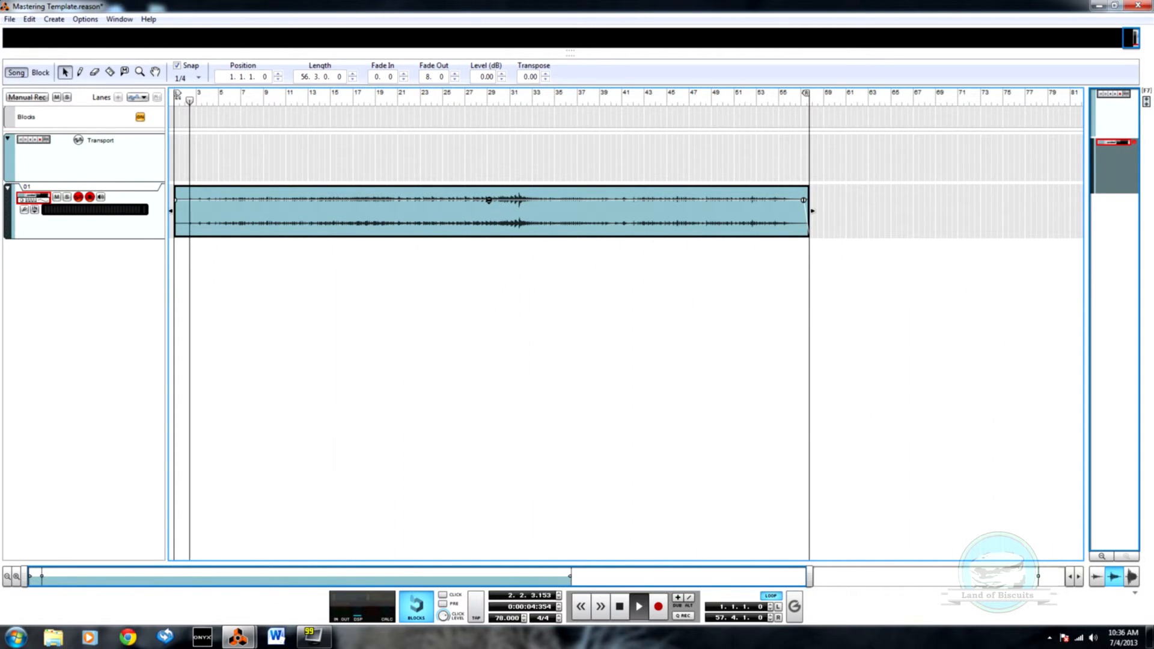
{"action": "left_click_drag", "start_coordinate": [489, 200], "coordinate": [489, 198]}
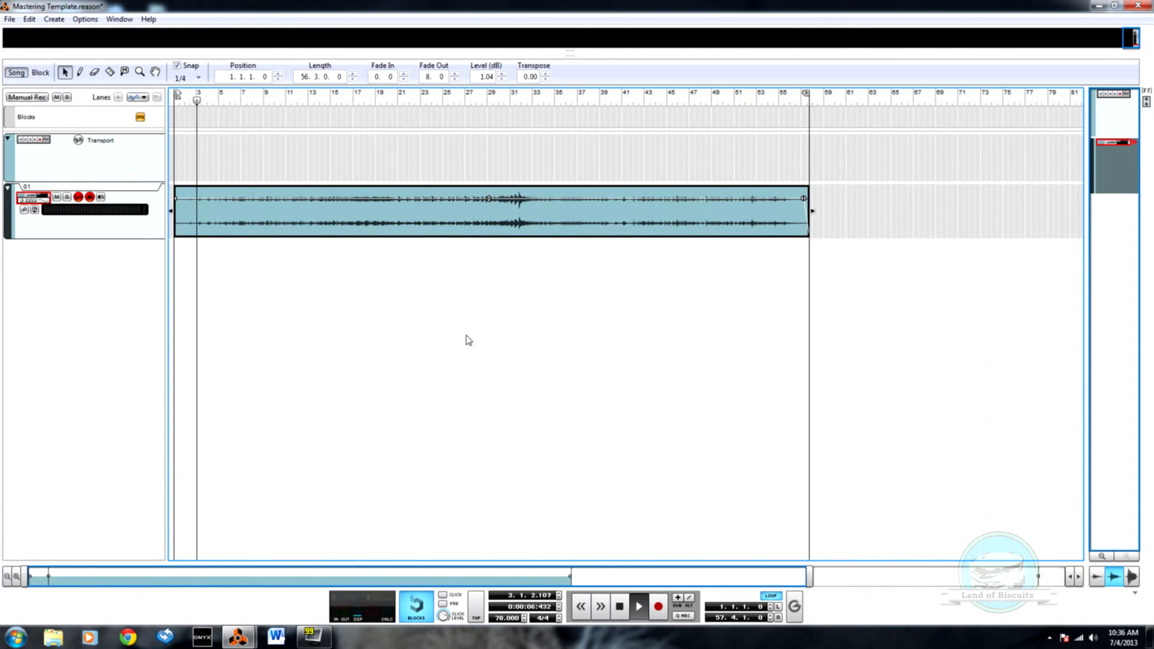
{"action": "key", "text": "F6"}
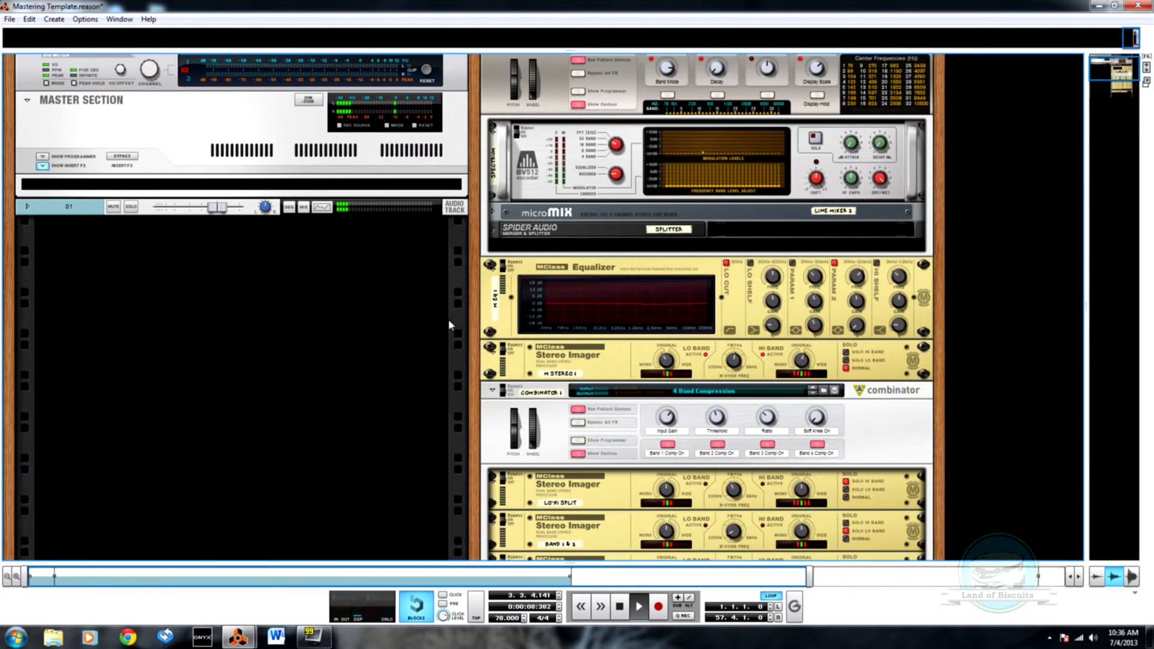
{"action": "key", "text": "F7"}
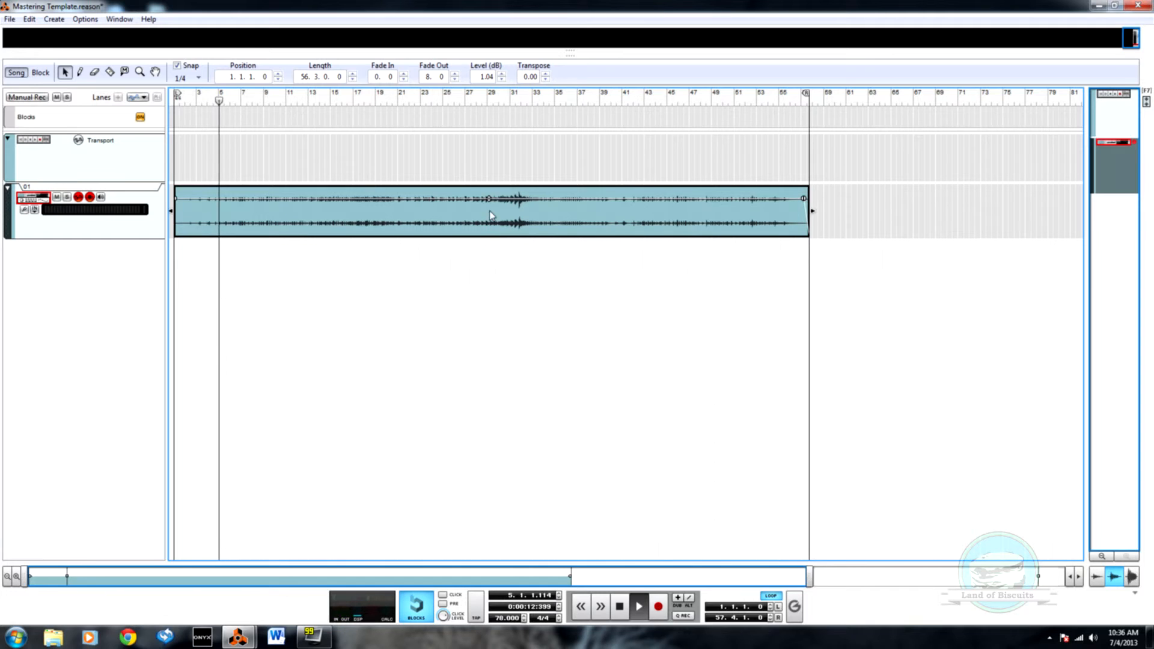
Step: Examine the rack's Spectrum Analyzer, MClass Equalizer and 4 Band Compression devices during playback
{"action": "key", "text": "F6"}
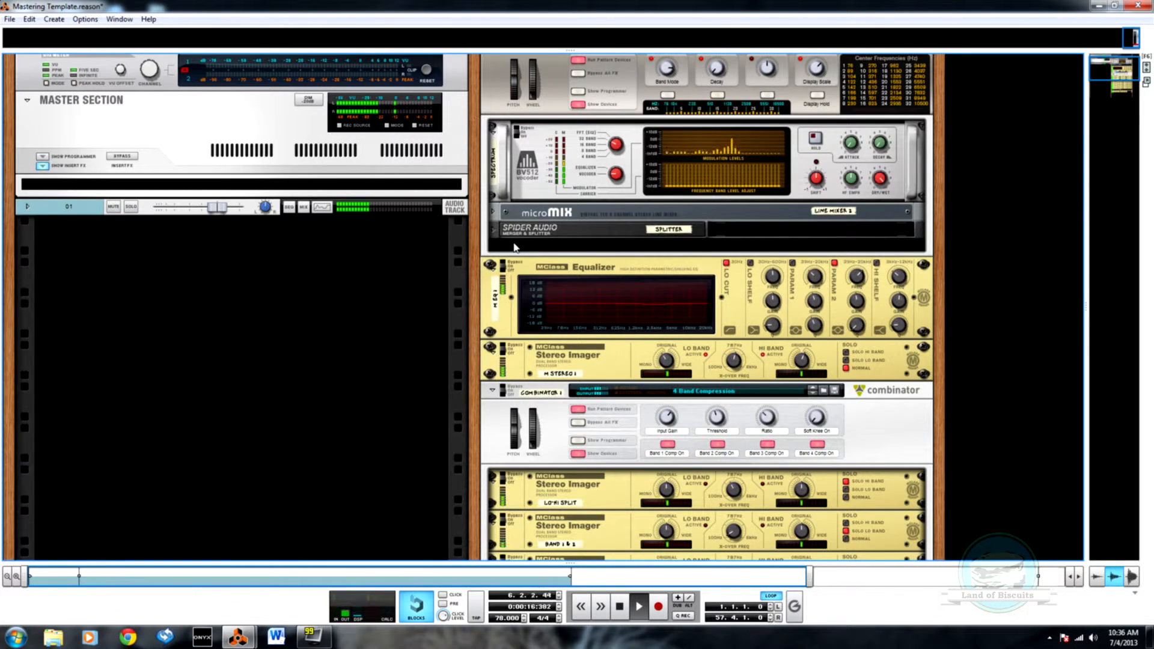
{"action": "scroll", "coordinate": [513, 245], "scroll_direction": "down", "scroll_amount": 1}
{"action": "scroll", "coordinate": [500, 243], "scroll_direction": "up", "scroll_amount": 2}
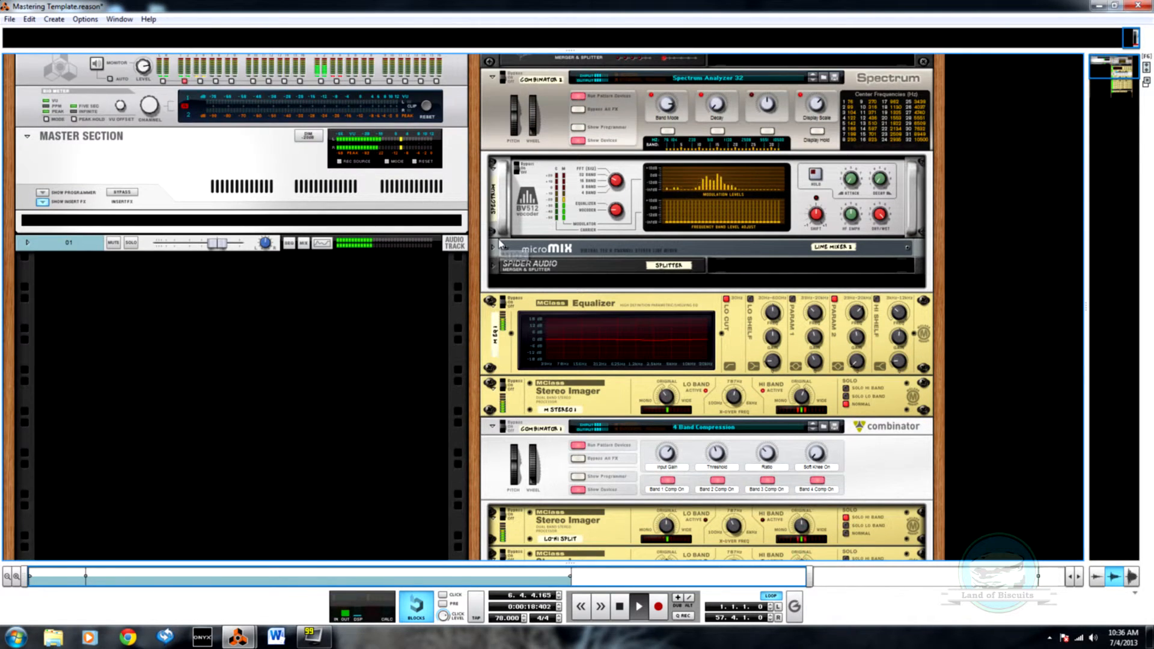
{"action": "scroll", "coordinate": [500, 243], "scroll_direction": "down", "scroll_amount": 2}
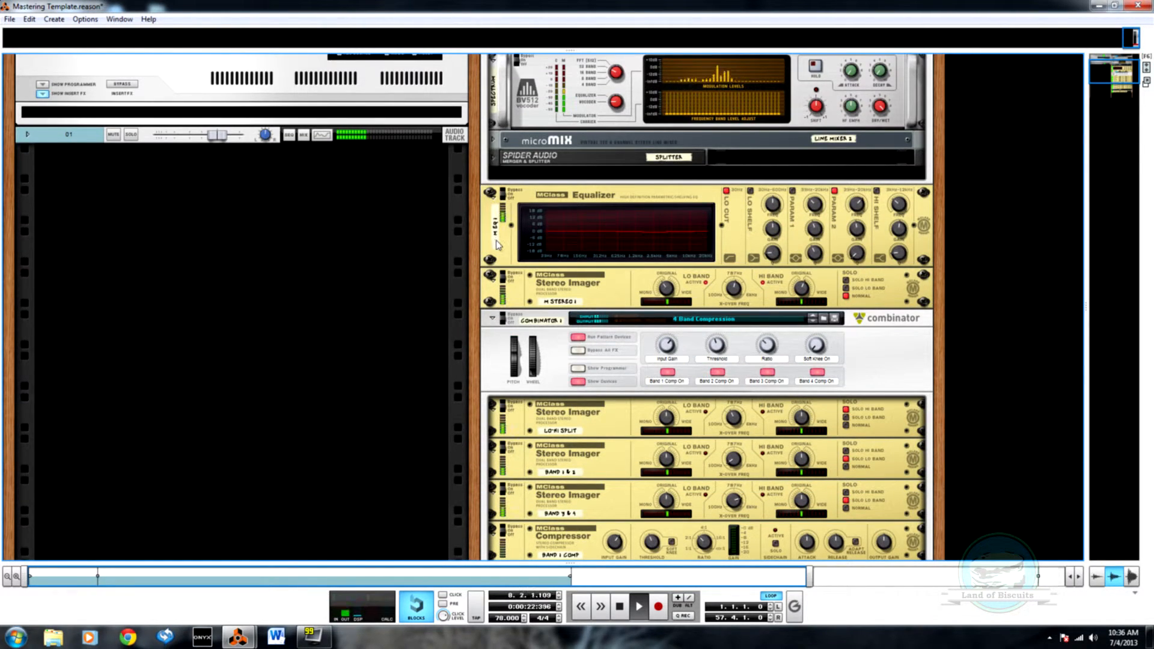
{"action": "key", "text": "F7"}
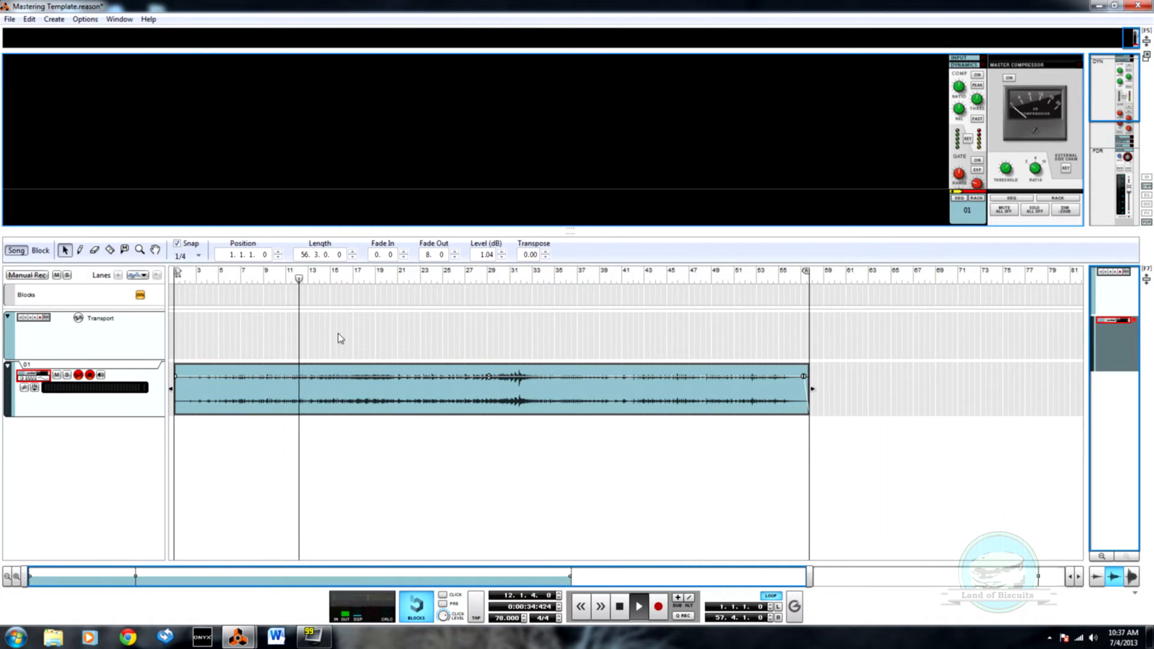
{"action": "key", "text": "F6"}
{"action": "scroll", "coordinate": [364, 388], "scroll_direction": "down", "scroll_amount": 1}
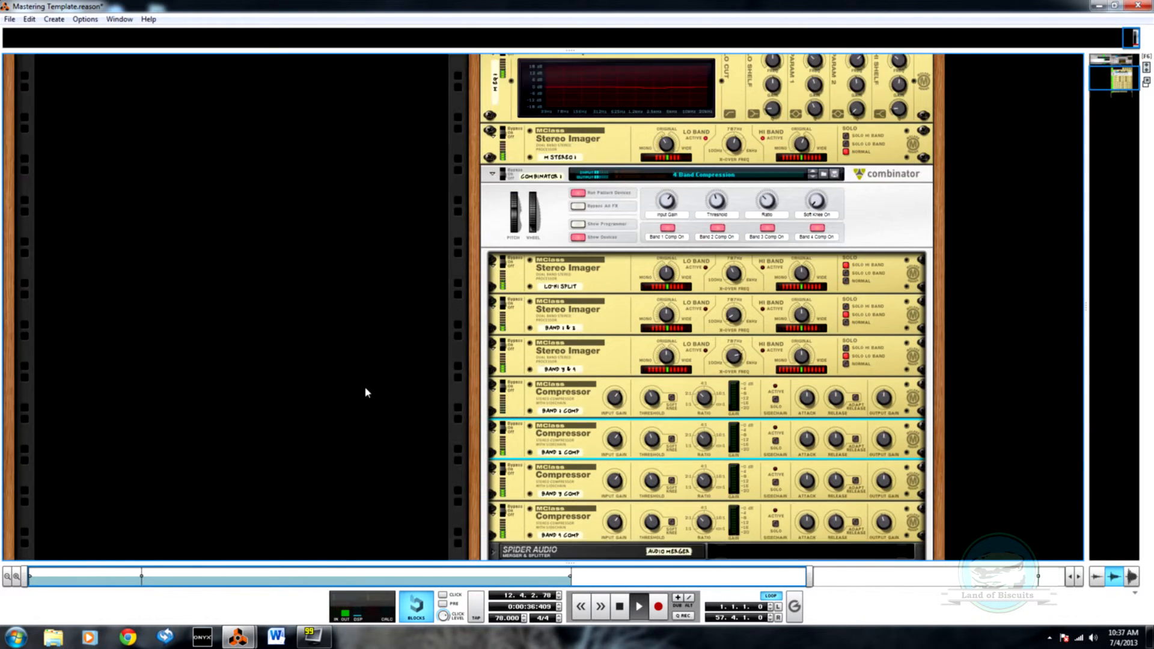
{"action": "scroll", "coordinate": [364, 395], "scroll_direction": "up", "scroll_amount": 2}
{"action": "scroll", "coordinate": [366, 396], "scroll_direction": "down", "scroll_amount": 5}
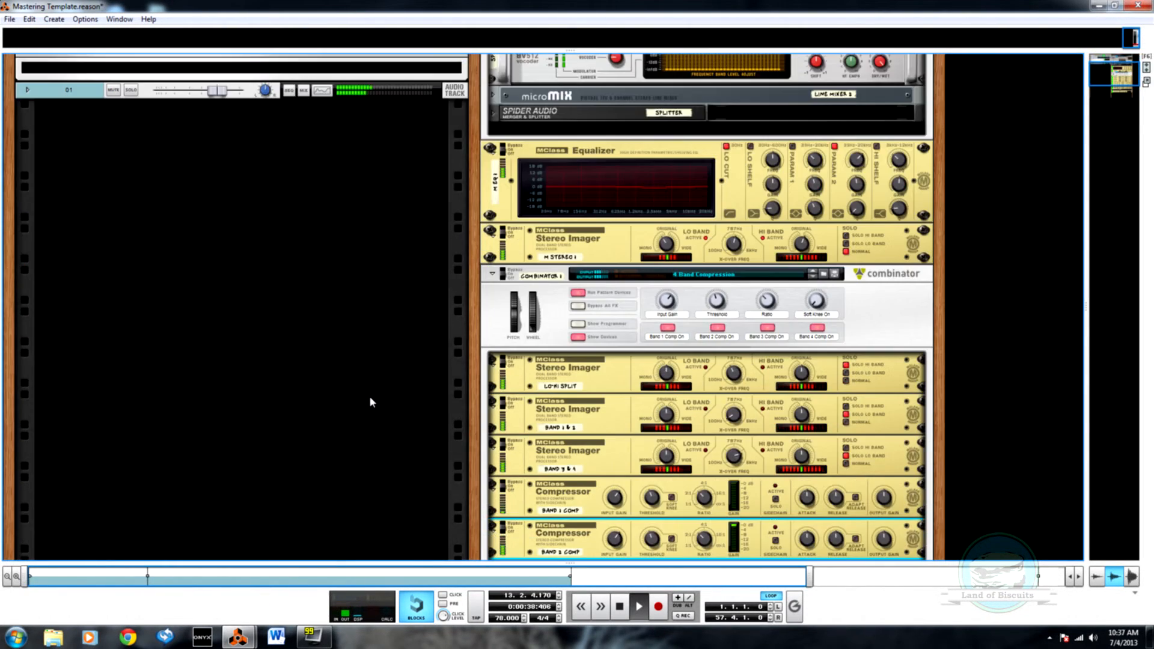
Step: Check the four band compressors' ratios and gain reduction and the Maximizer's input gain against the playing clip
{"action": "key", "text": "F7"}
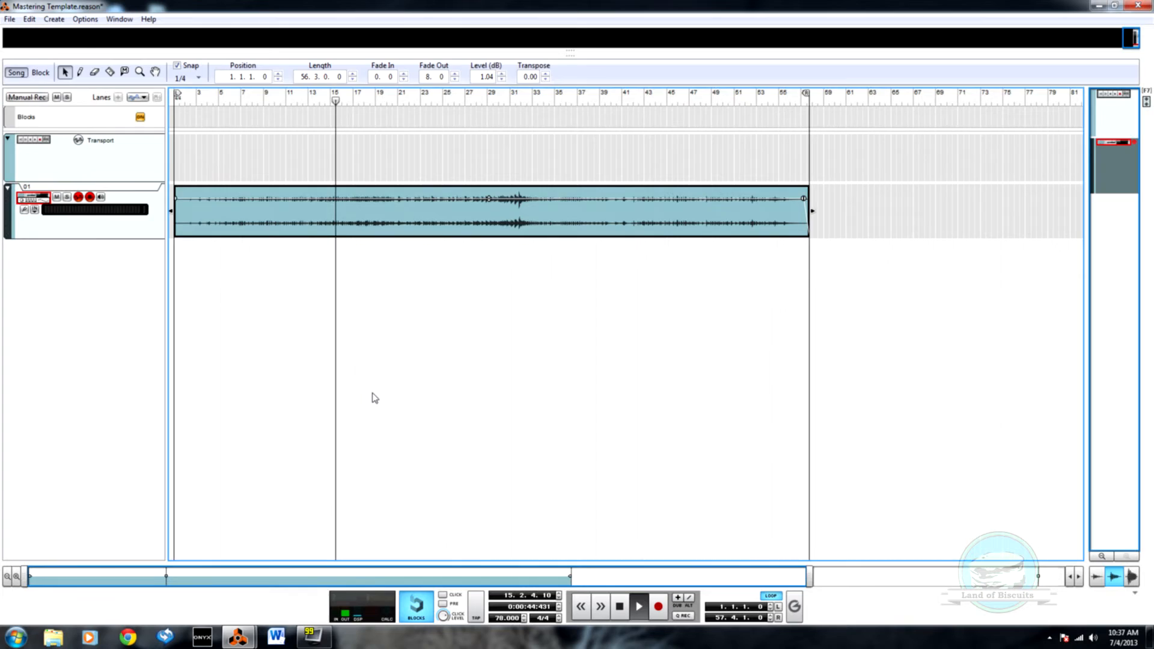
{"action": "key", "text": "F6"}
{"action": "scroll", "coordinate": [563, 384], "scroll_direction": "up", "scroll_amount": 2}
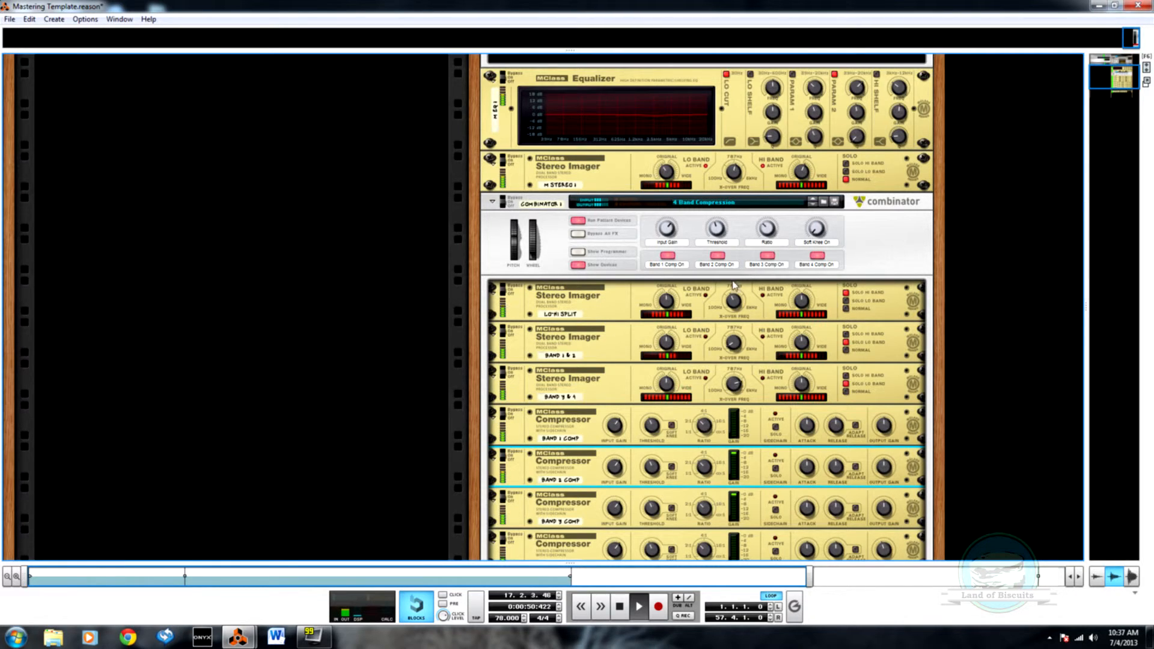
{"action": "scroll", "coordinate": [733, 280], "scroll_direction": "down", "scroll_amount": 3}
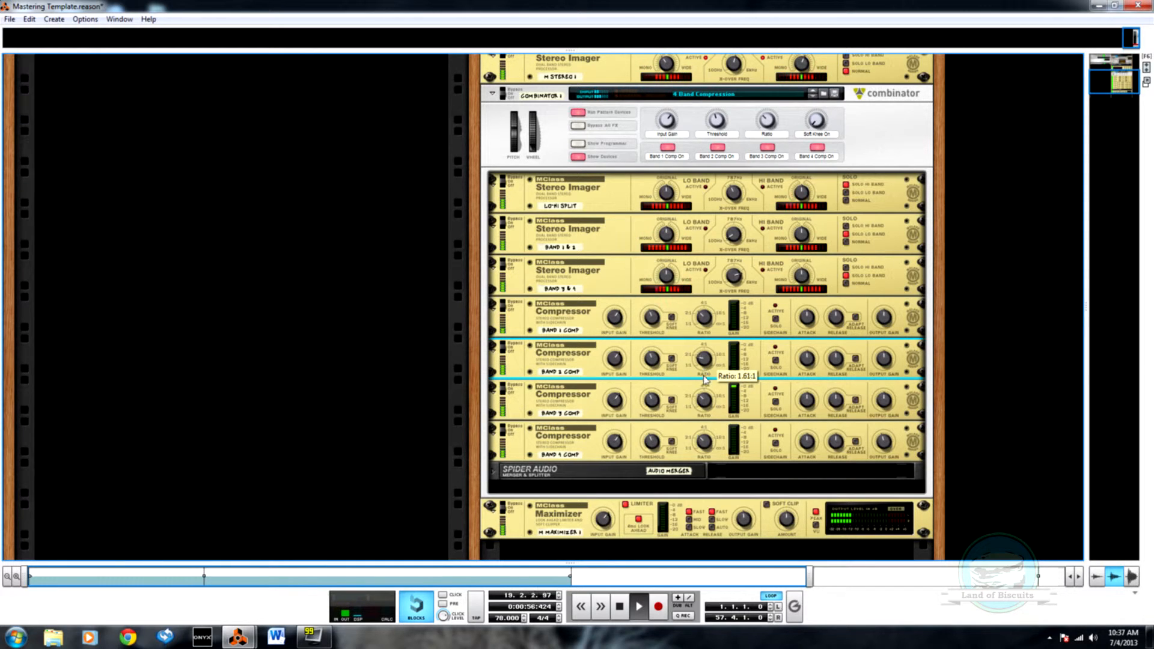
{"action": "left_click", "coordinate": [704, 400]}
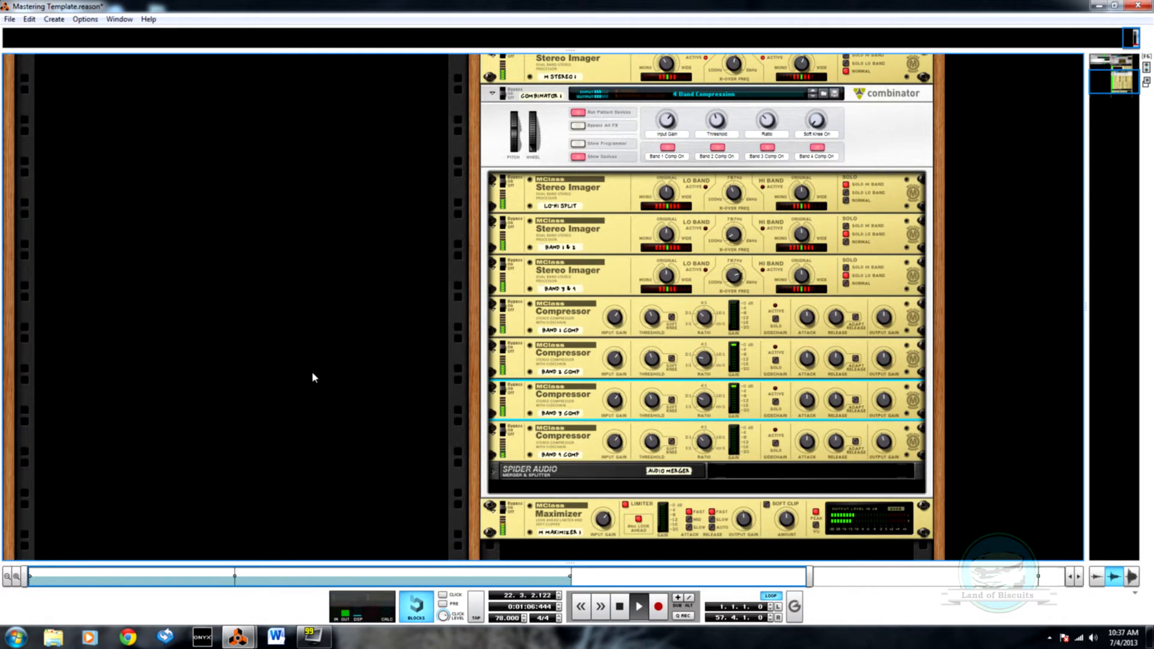
{"action": "key", "text": "F7"}
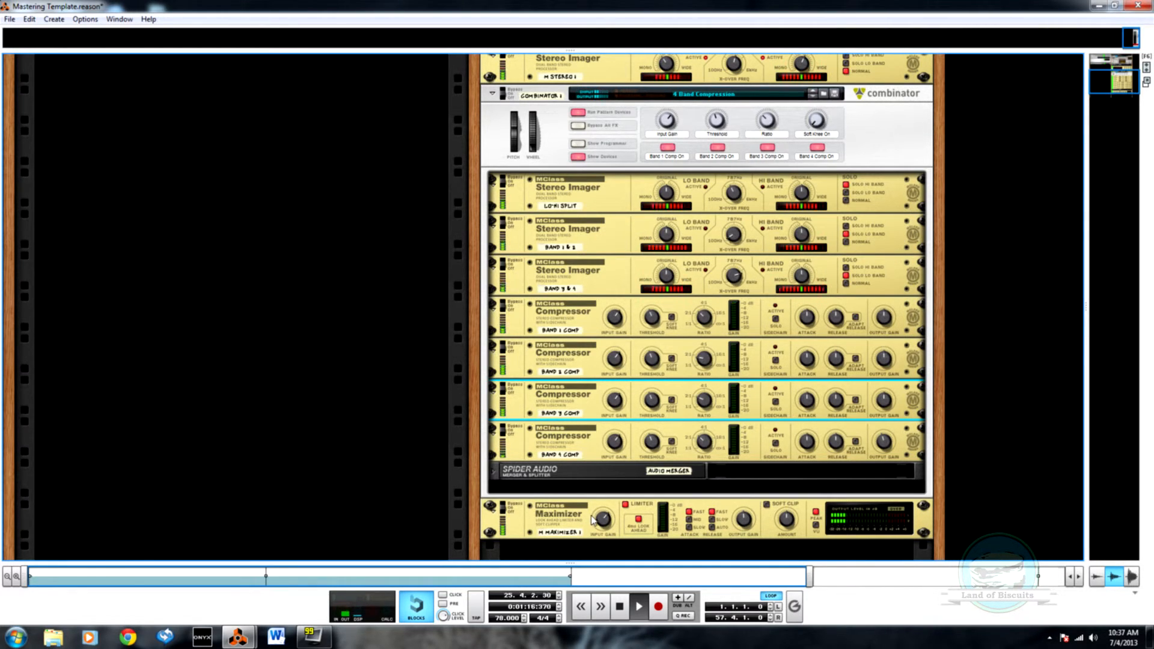
{"action": "mouse_move", "coordinate": [600, 524]}
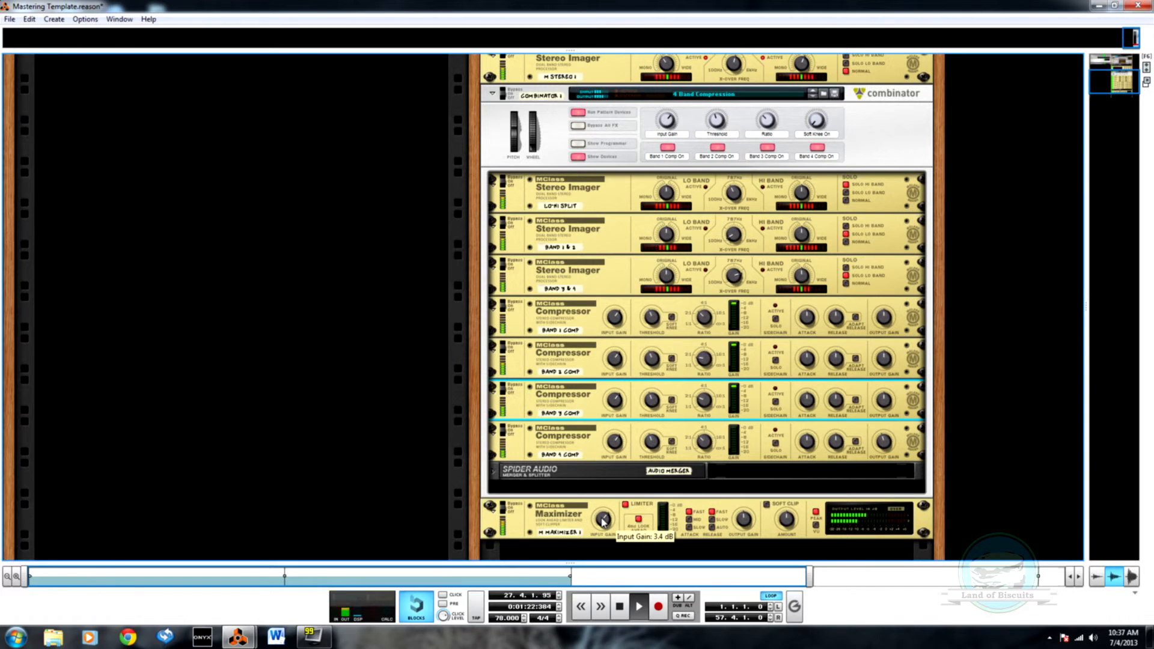
{"action": "key", "text": "F7"}
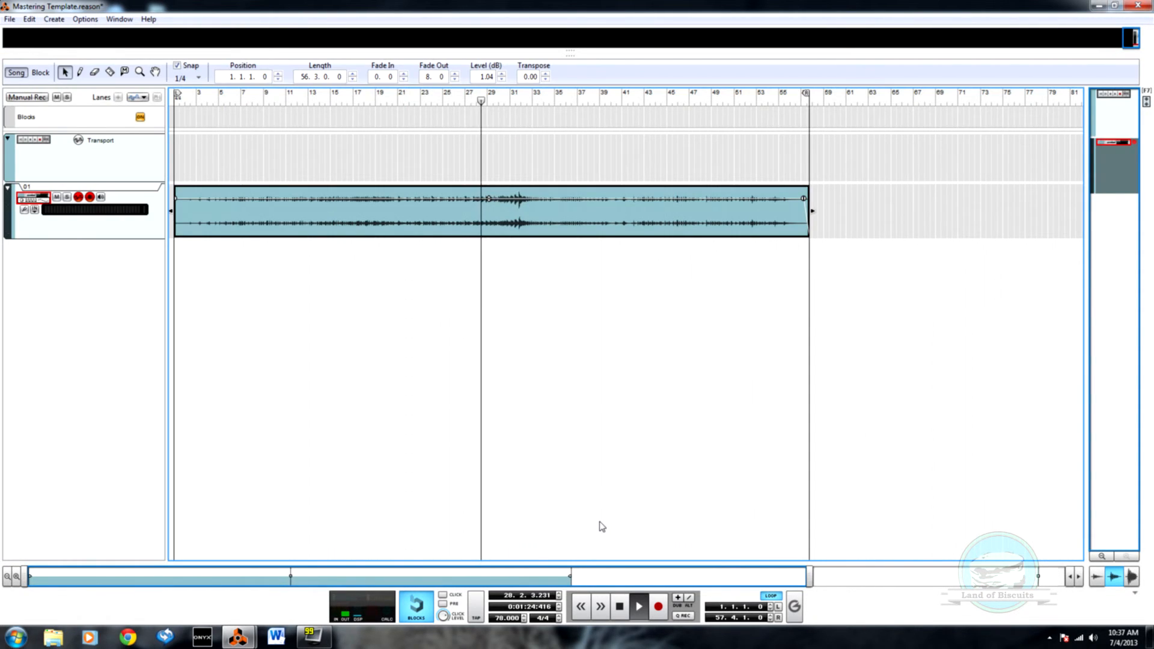
{"action": "key", "text": "F6"}
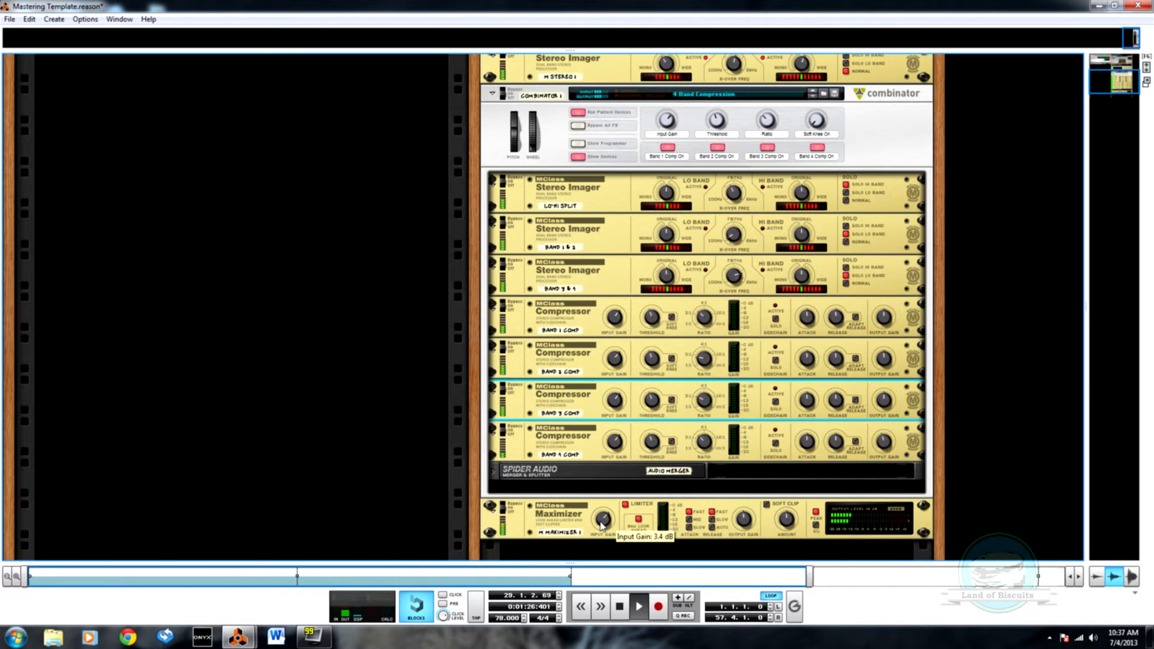
Step: Compare the clip's playback position in the sequencer with the rack's compressor, Maximizer and Spectrum Analyzer meters
{"action": "key", "text": "F7"}
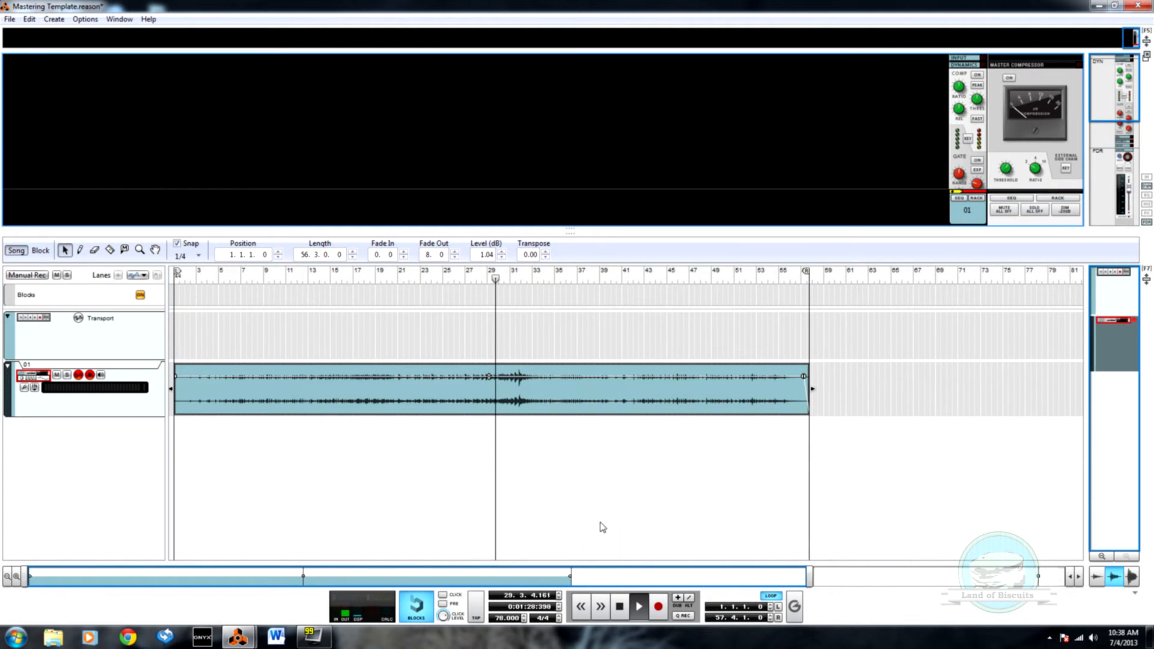
{"action": "key", "text": "F6"}
{"action": "key", "text": "F6"}
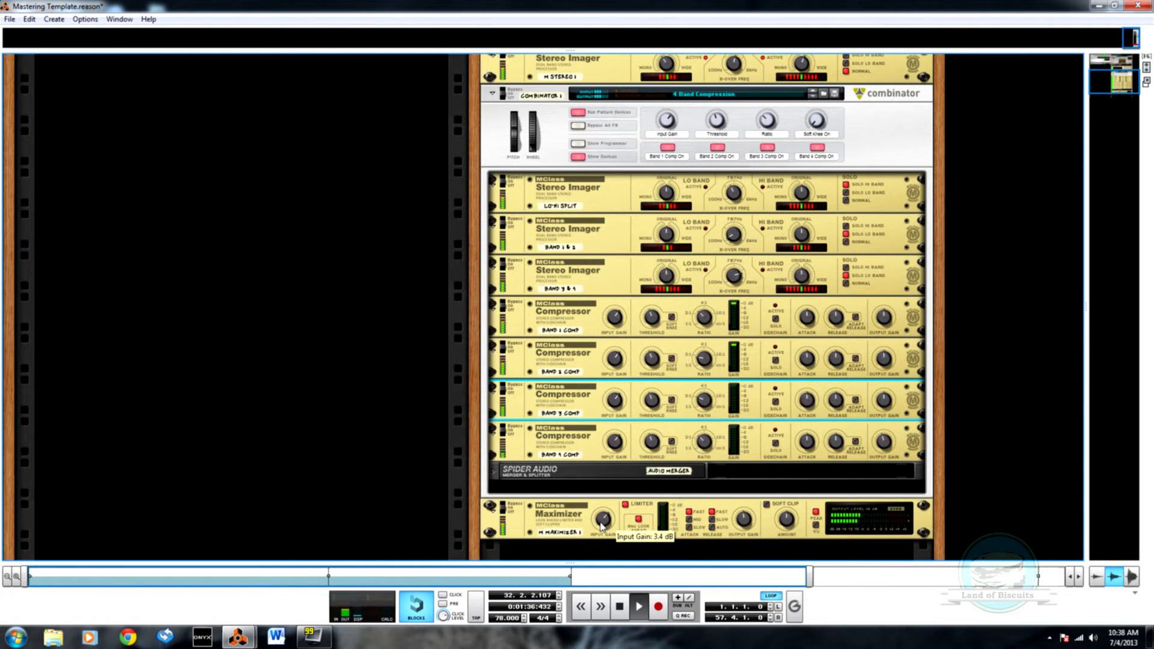
{"action": "key", "text": "F7"}
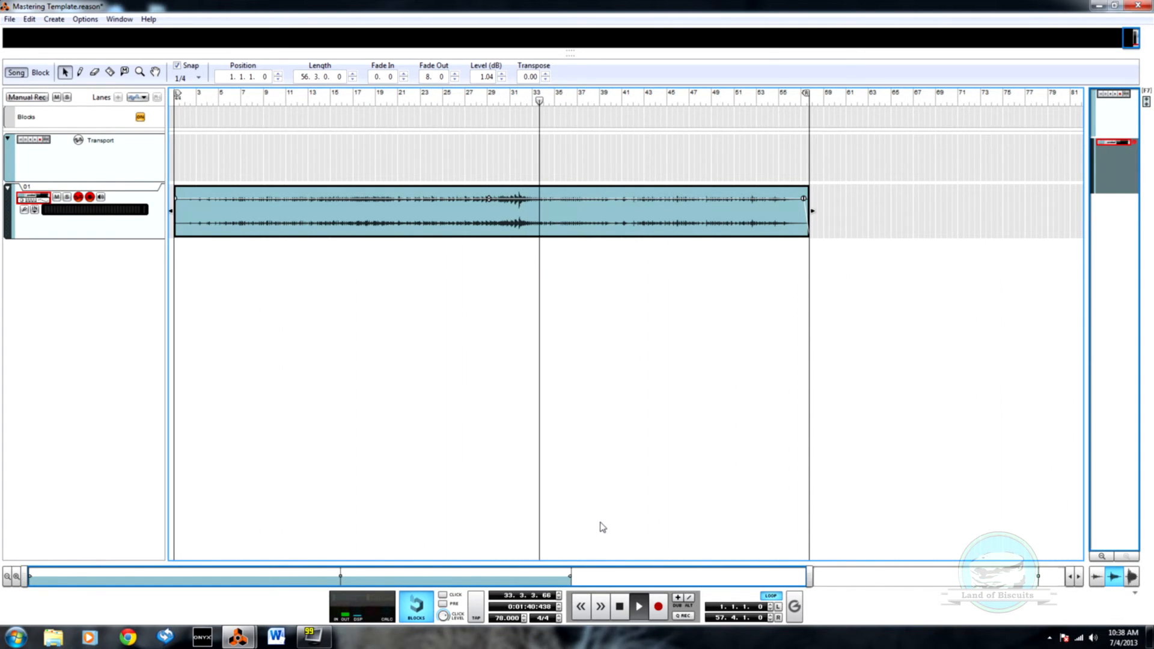
{"action": "key", "text": "F6"}
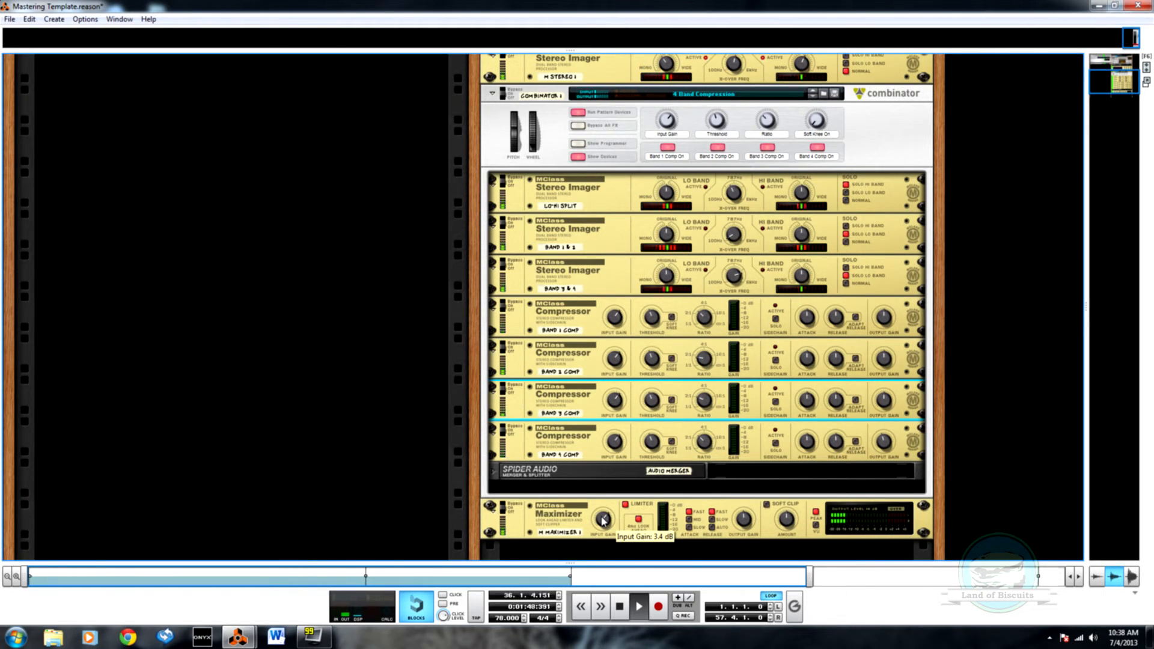
{"action": "scroll", "coordinate": [521, 436], "scroll_direction": "up", "scroll_amount": 10}
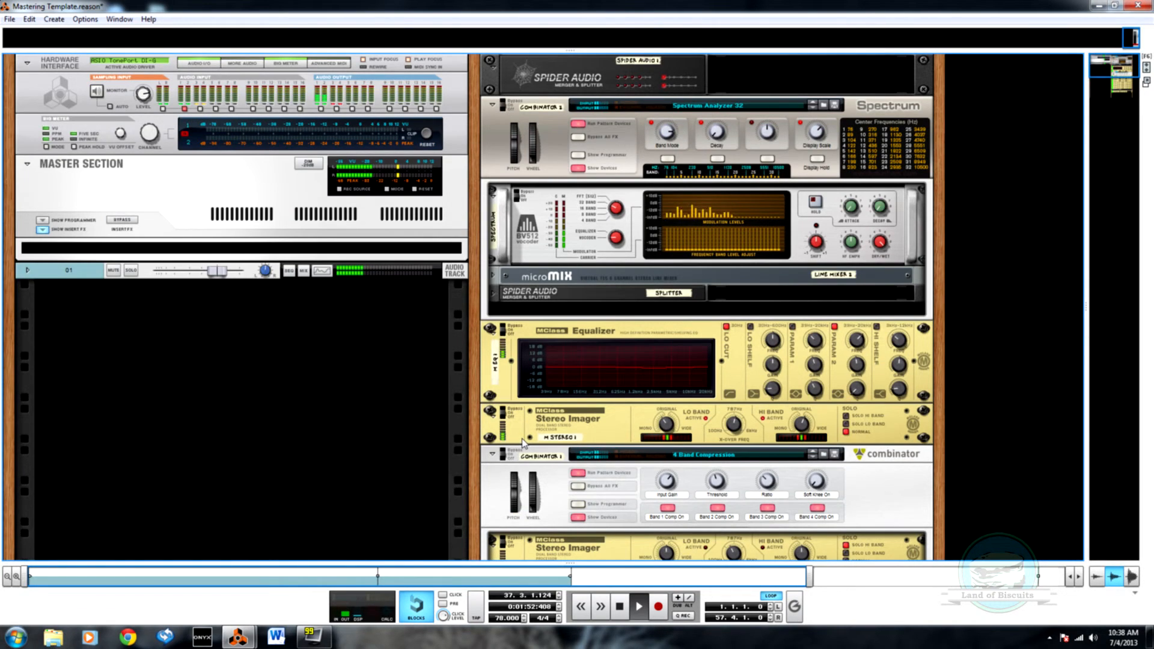
{"action": "key", "text": "F7"}
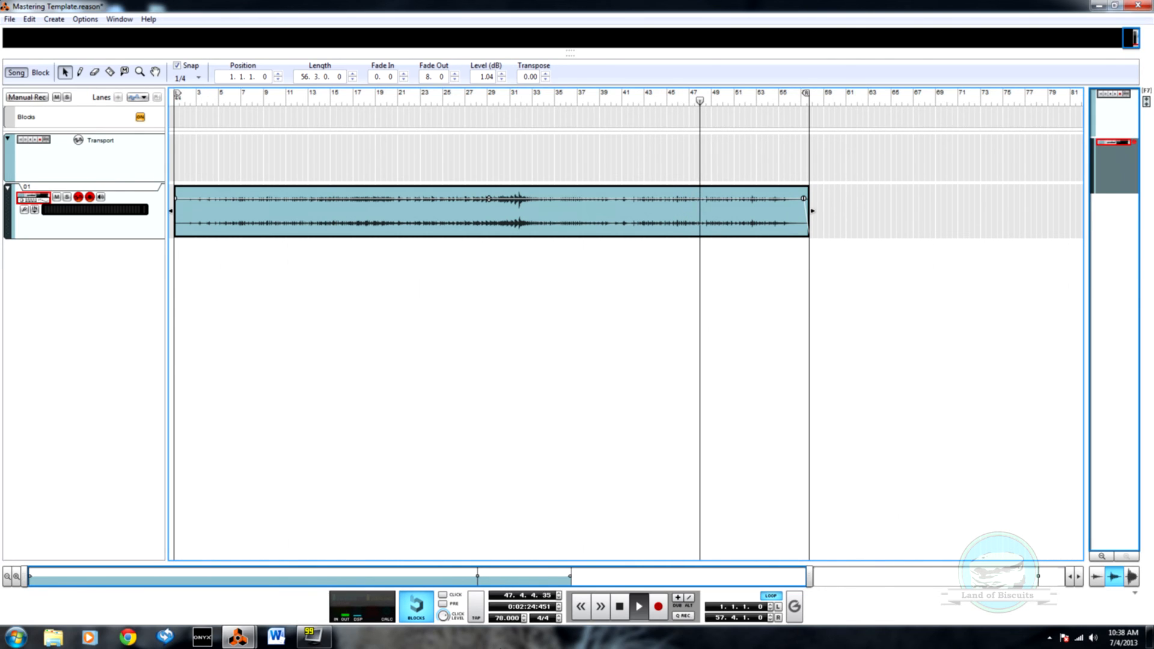
Step: Enable the Hi Shelf band on the mastering rack's MClass Equalizer and check its gain and the compressors during playback
{"action": "key", "text": "F6"}
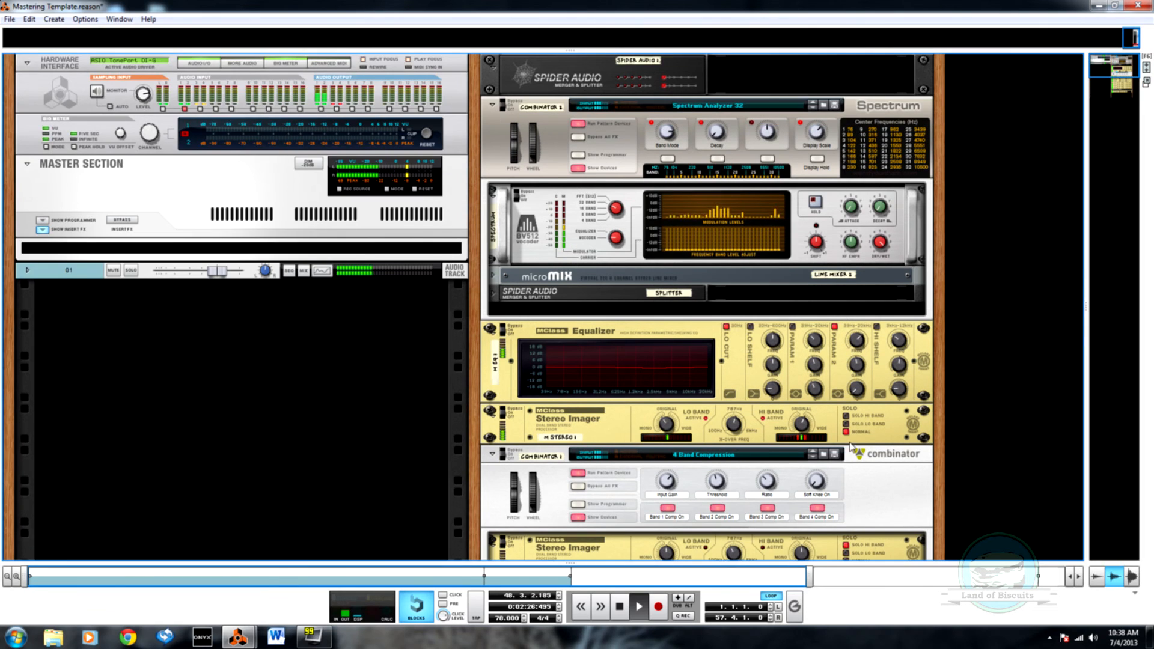
{"action": "left_click", "coordinate": [880, 331]}
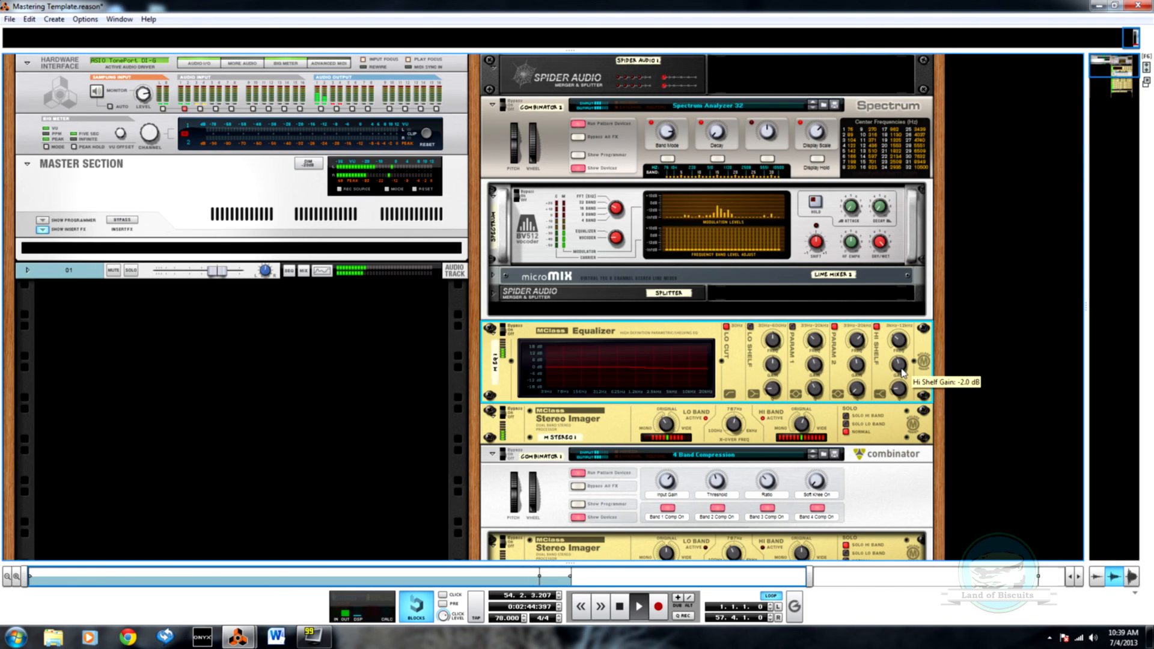
{"action": "scroll", "coordinate": [901, 373], "scroll_direction": "down", "scroll_amount": 6}
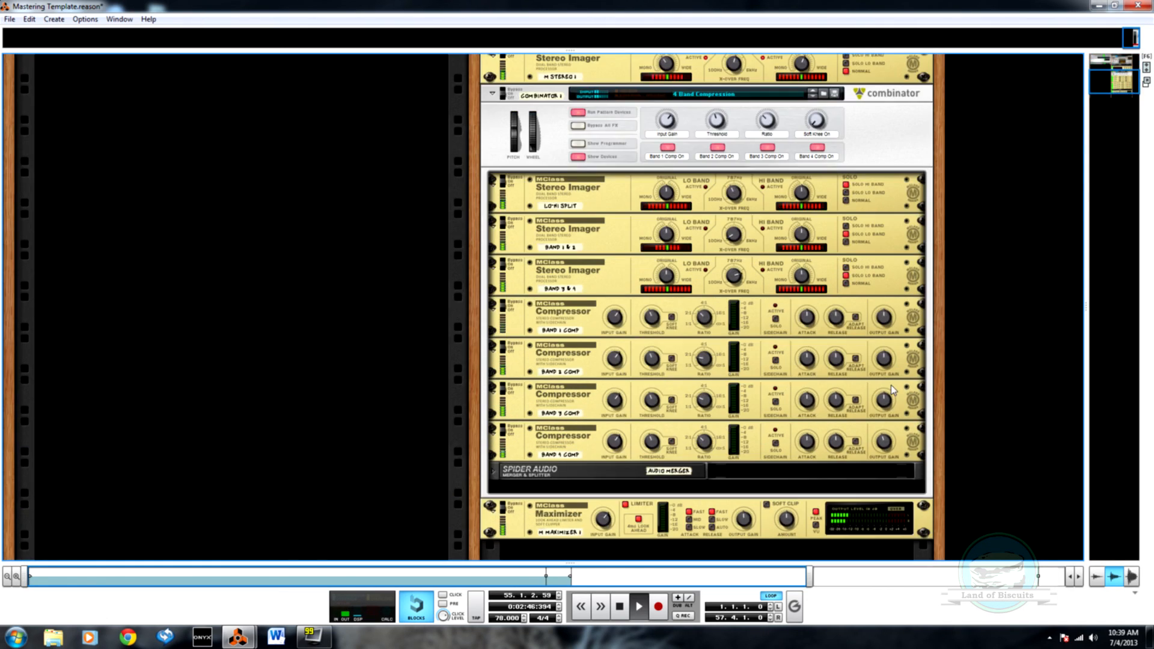
{"action": "key", "text": "F7"}
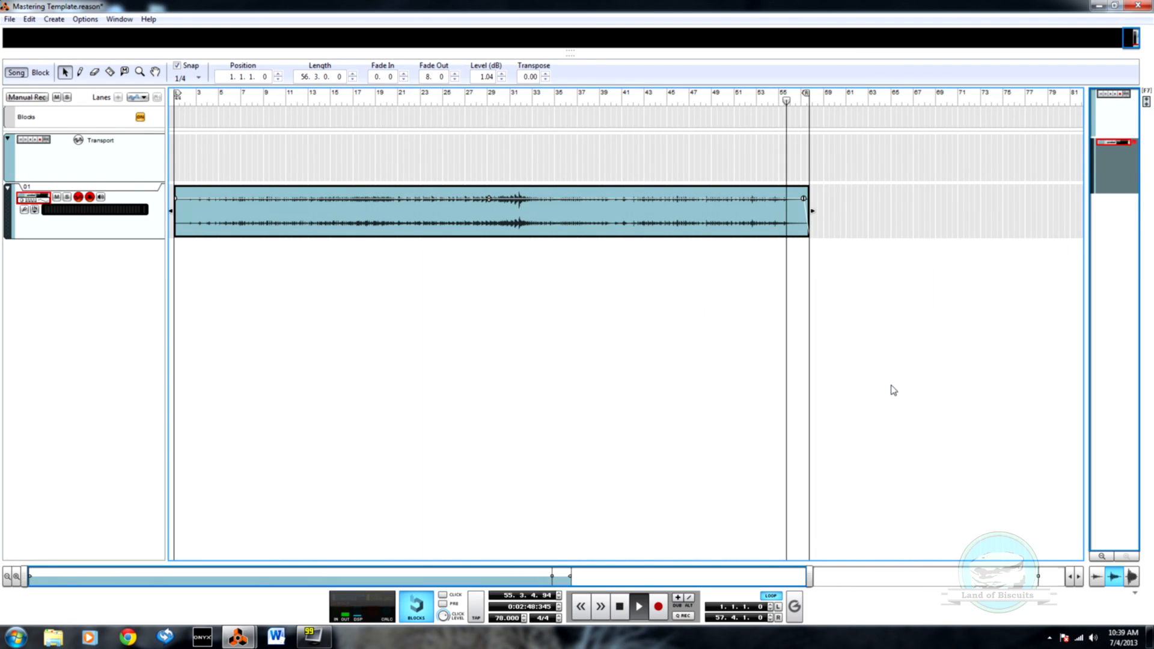